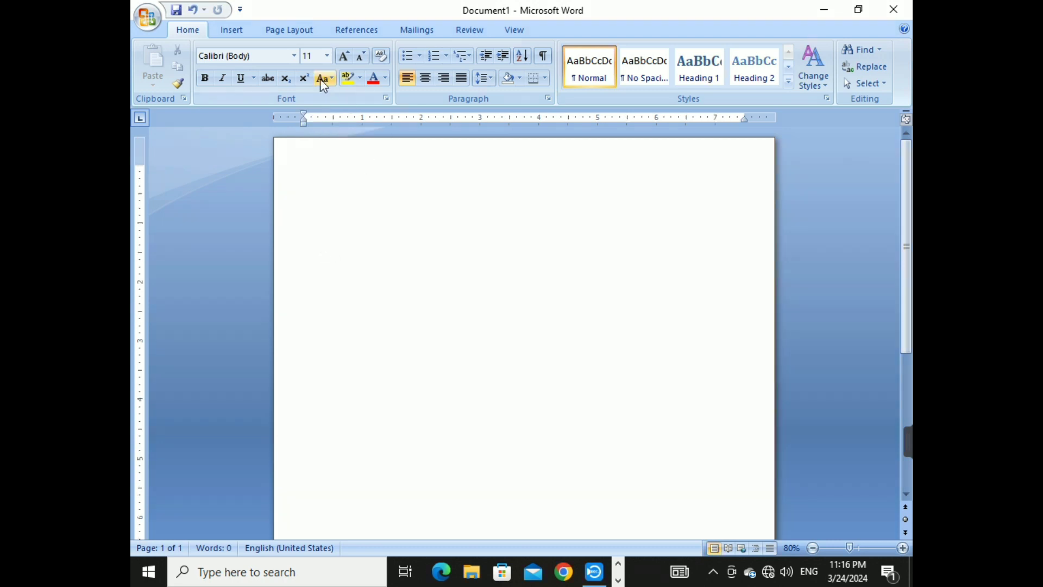
Add a Box page border with a solid ½ pt line in Automatic color to the whole document.
left_click(281, 34)
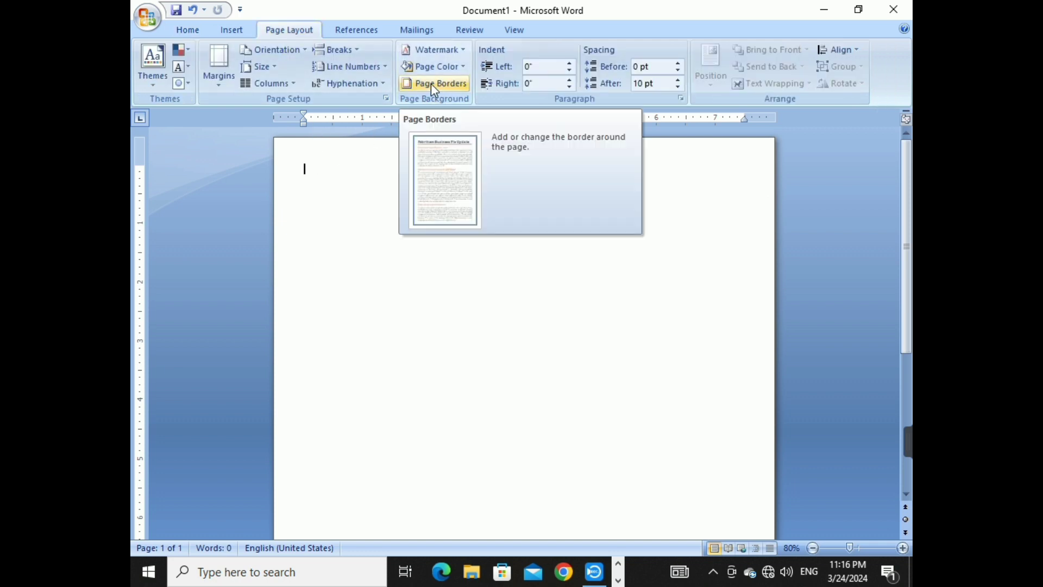
left_click(431, 83)
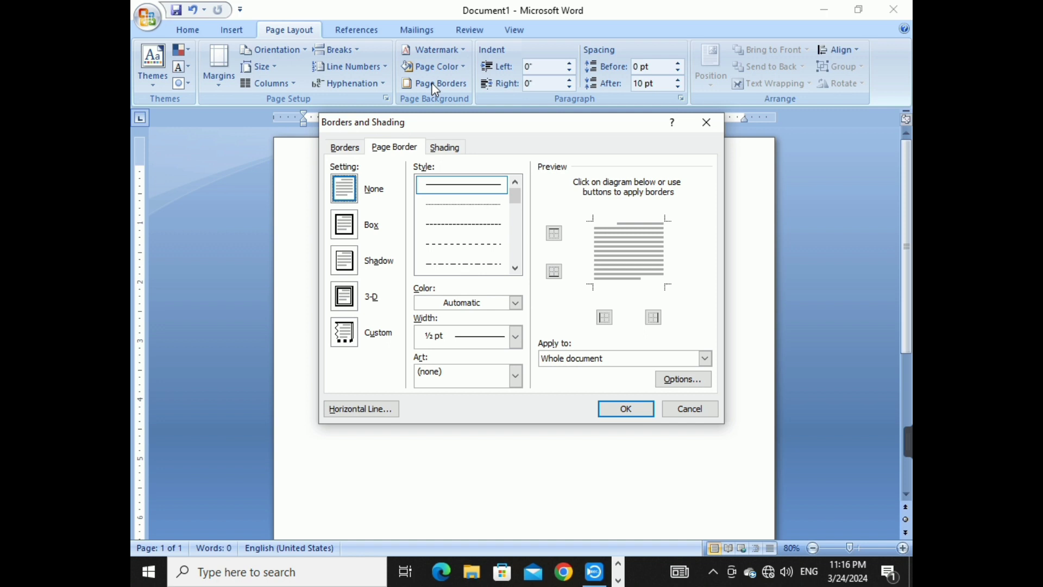
left_click(462, 188)
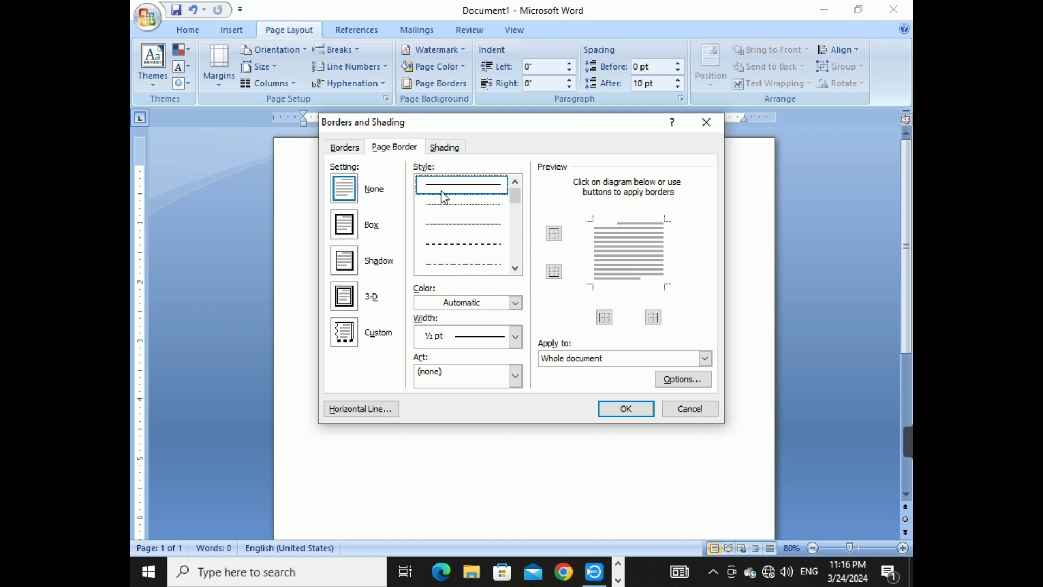
left_click(348, 226)
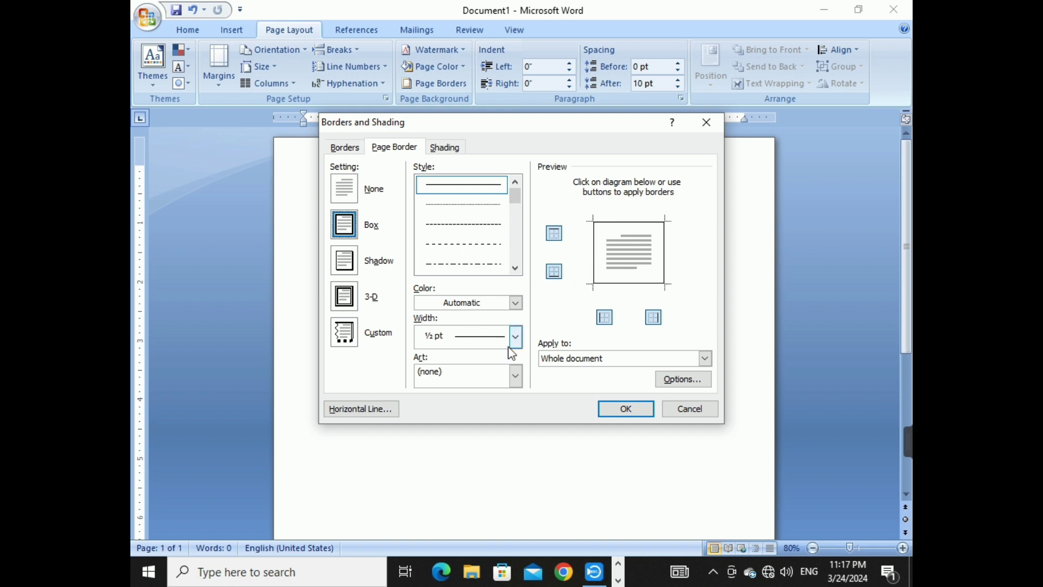
left_click(517, 303)
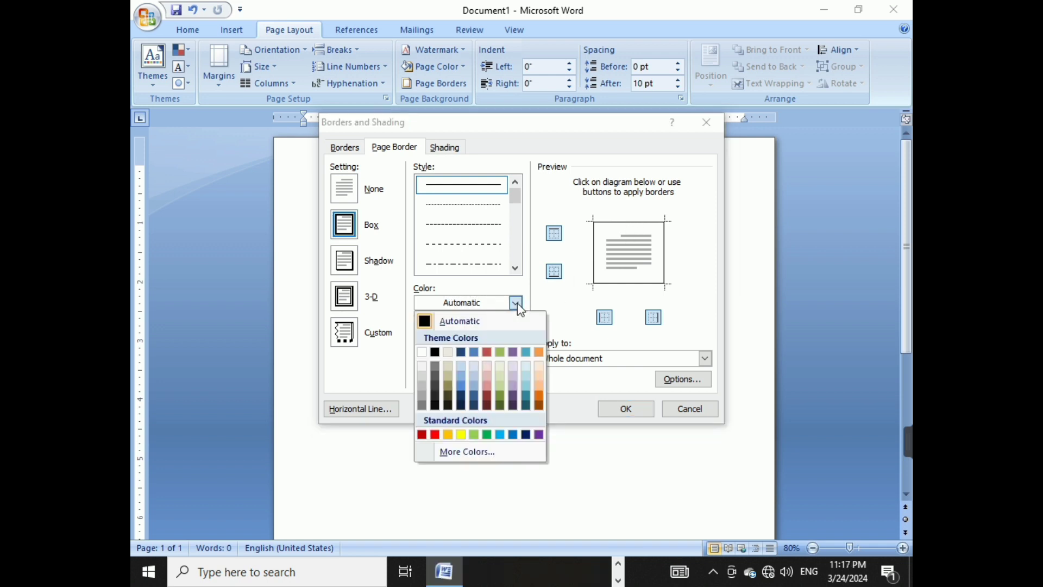
left_click(517, 303)
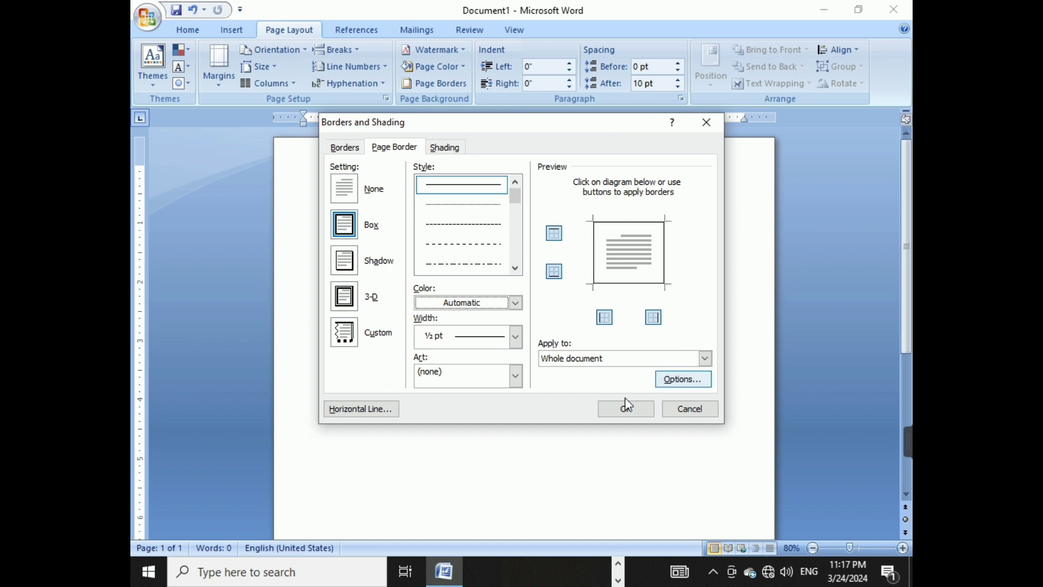
left_click(640, 406)
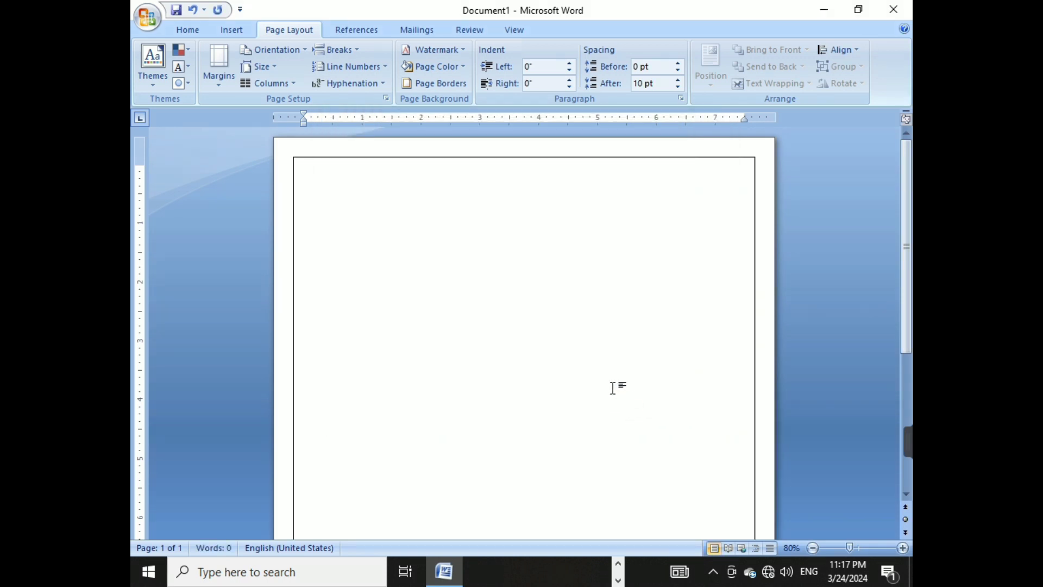
scroll(613, 387, "down", 3)
scroll(613, 387, "up", 3)
Write the heading "S.C.B. PUBLIC SCHOOL ALAMNAGAR DISTRICT (HAPUR) YEAR 2024-25" on the first line of the page.
left_click(231, 29)
type("s")
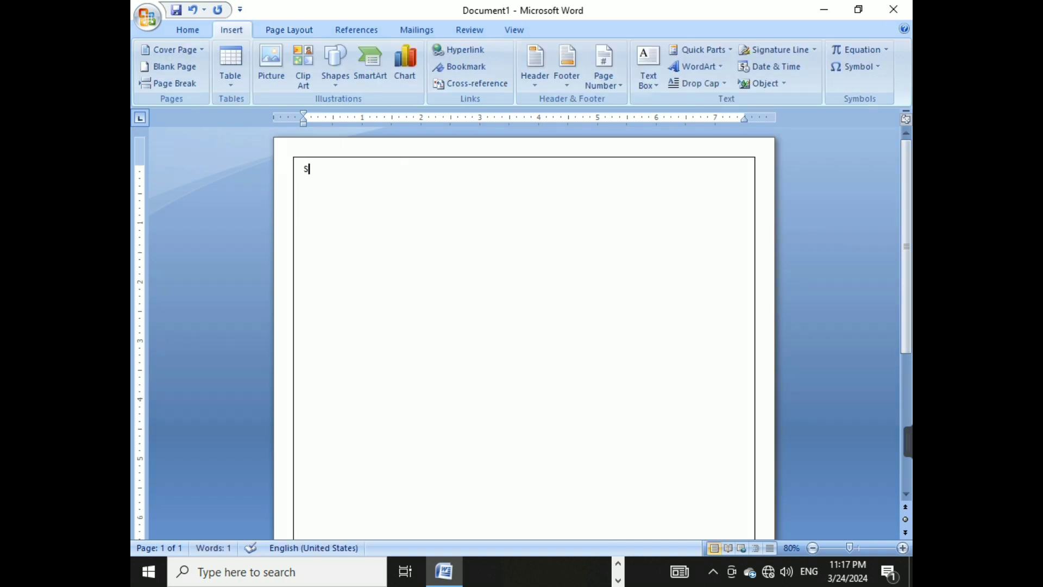
key("BackSpace")
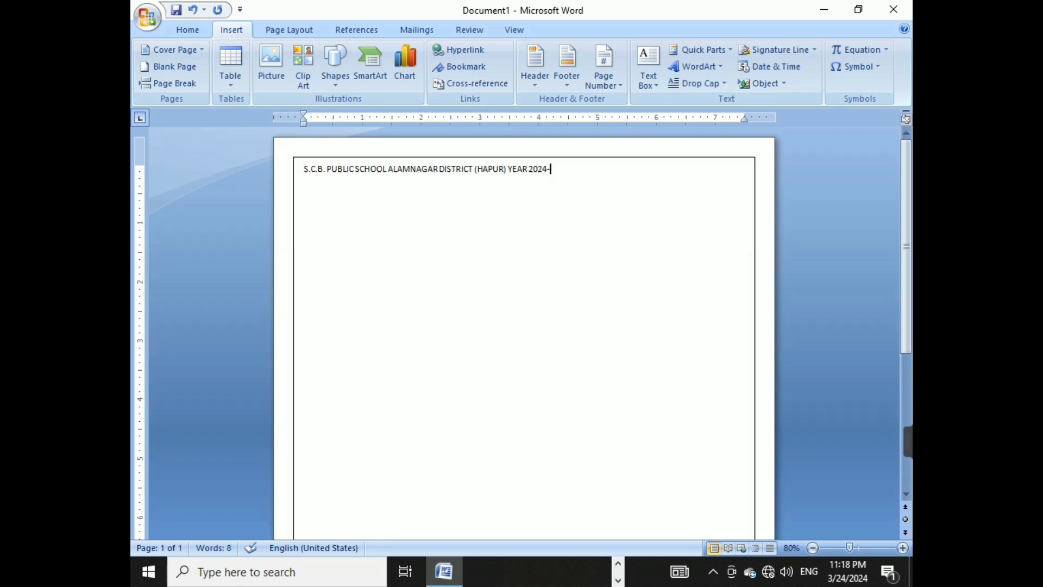
type("25")
Change the font of the whole school heading to Algerian.
left_click_drag(573, 171, 289, 166)
left_click(200, 33)
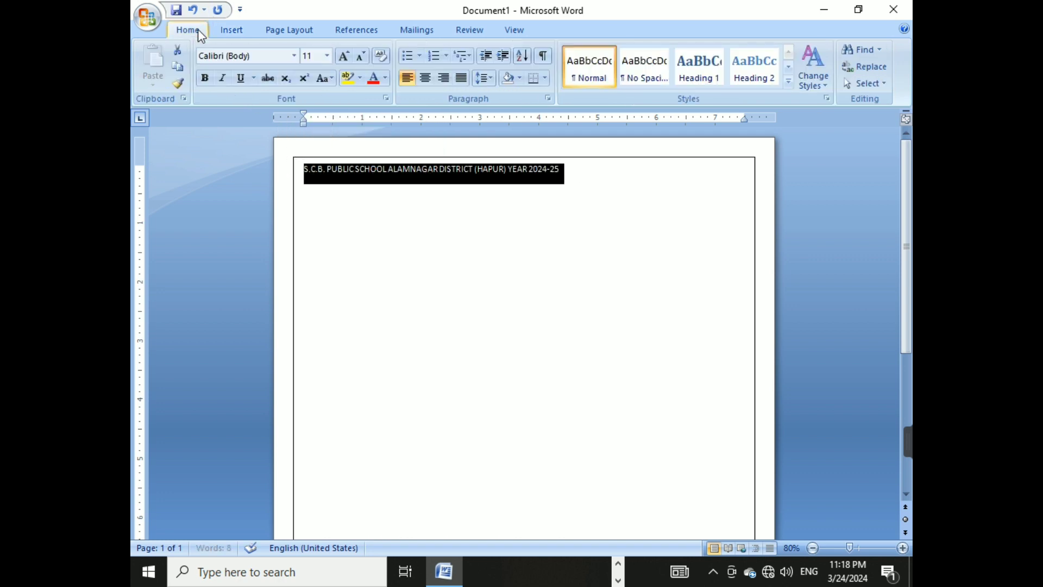
left_click(293, 56)
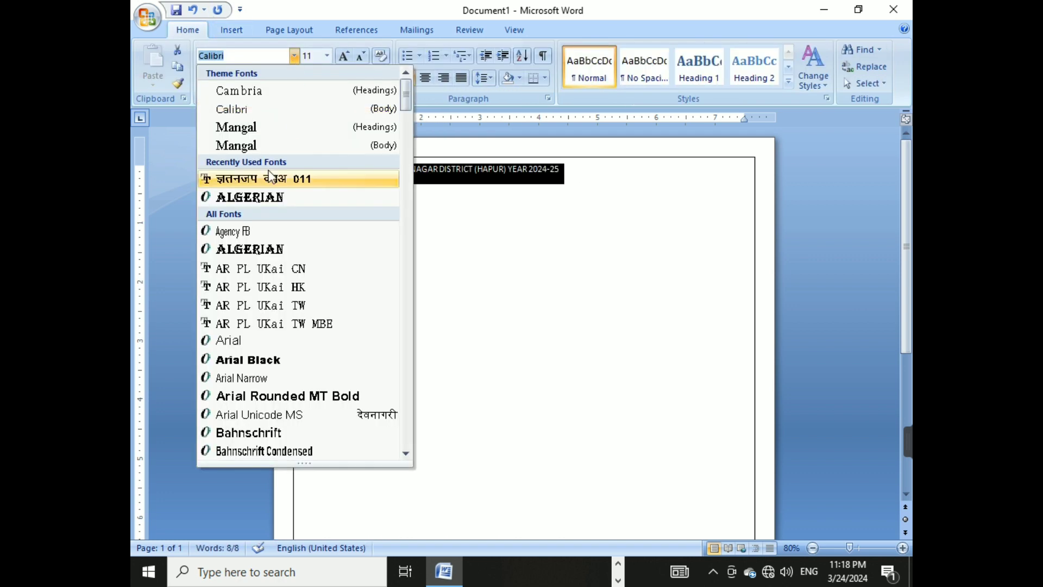
left_click(285, 198)
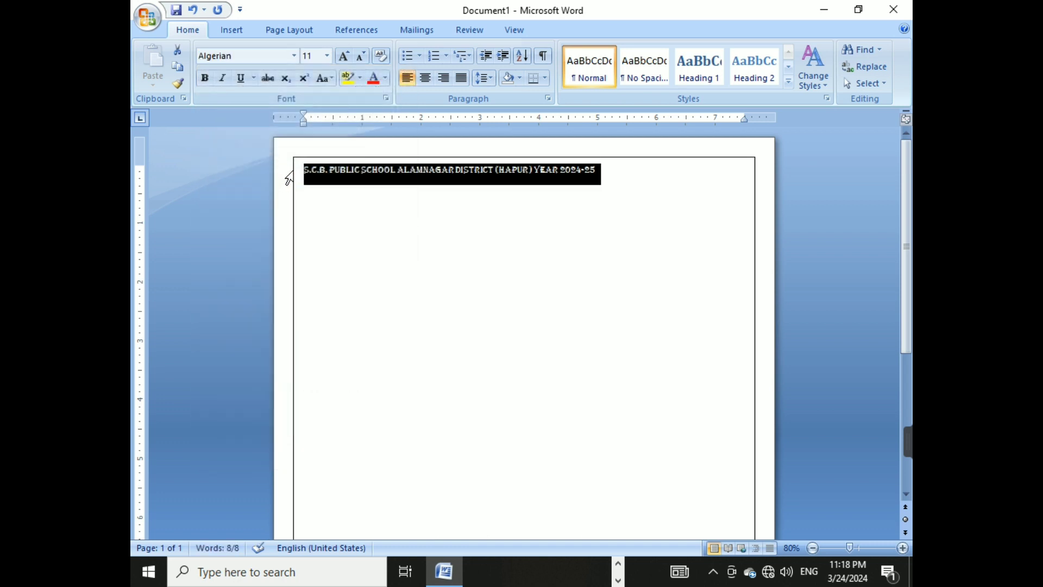
Enlarge the school heading to font size 22.
left_click(346, 55)
left_click(346, 55)
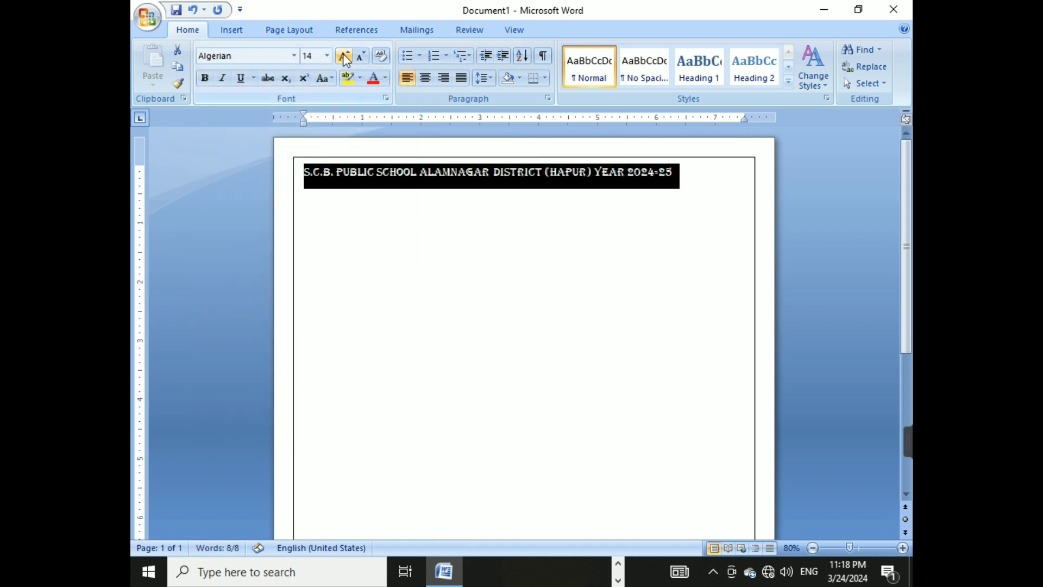
left_click(344, 55)
left_click(343, 54)
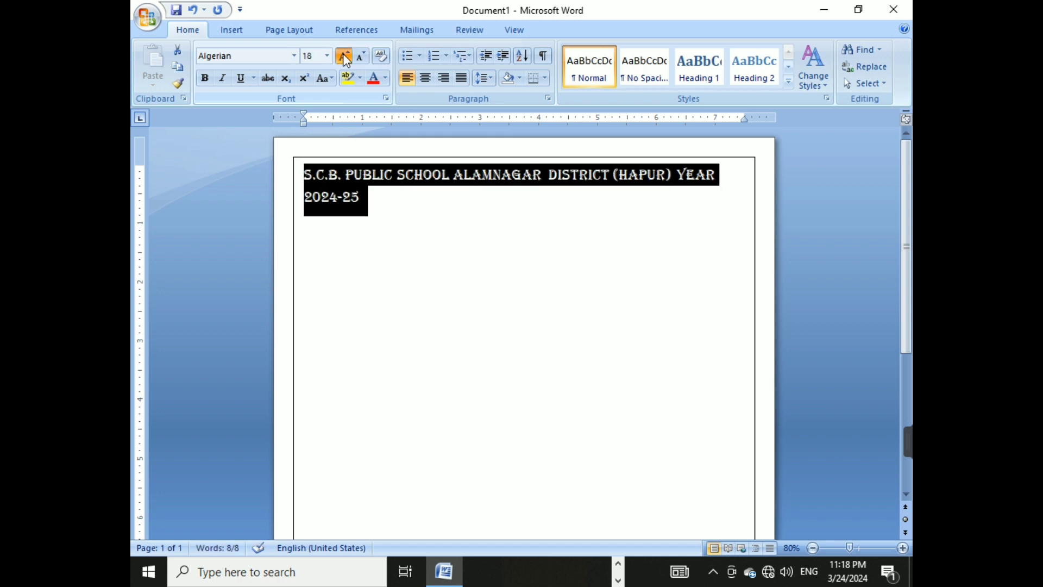
left_click(344, 54)
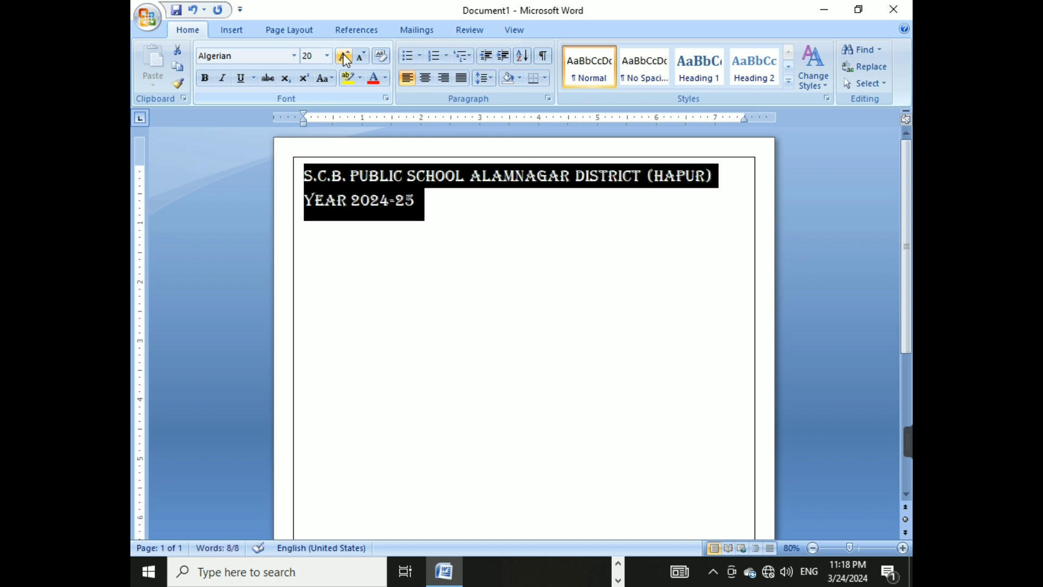
left_click(343, 53)
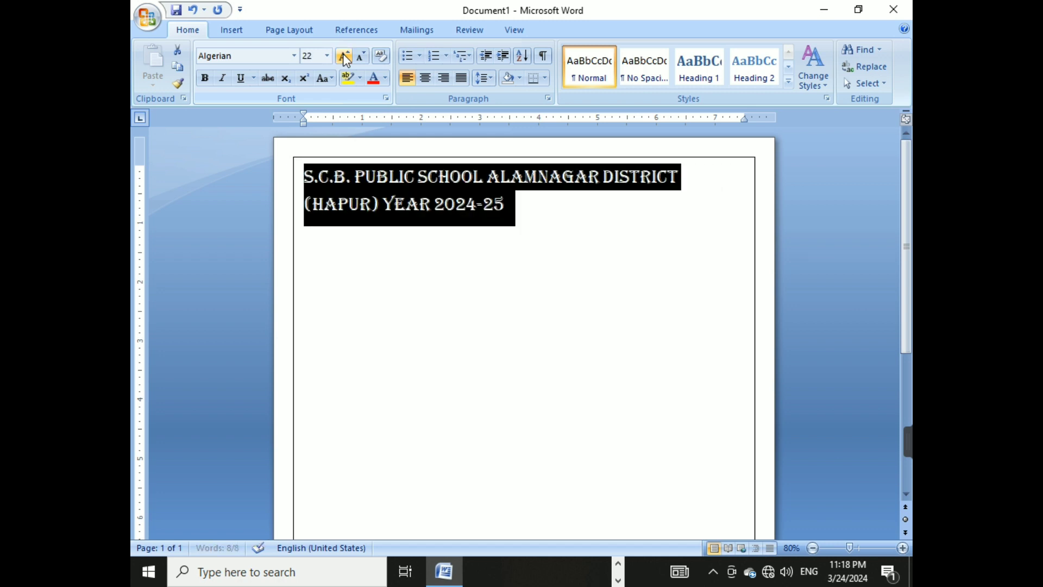
left_click(448, 358)
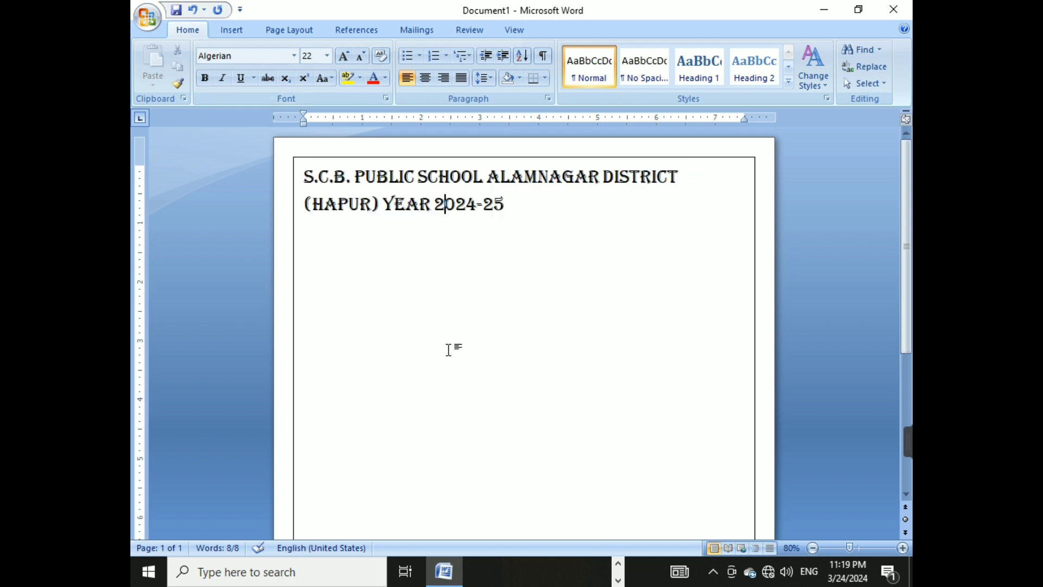
Center the school heading and increase its font size to 24.
left_click(425, 78)
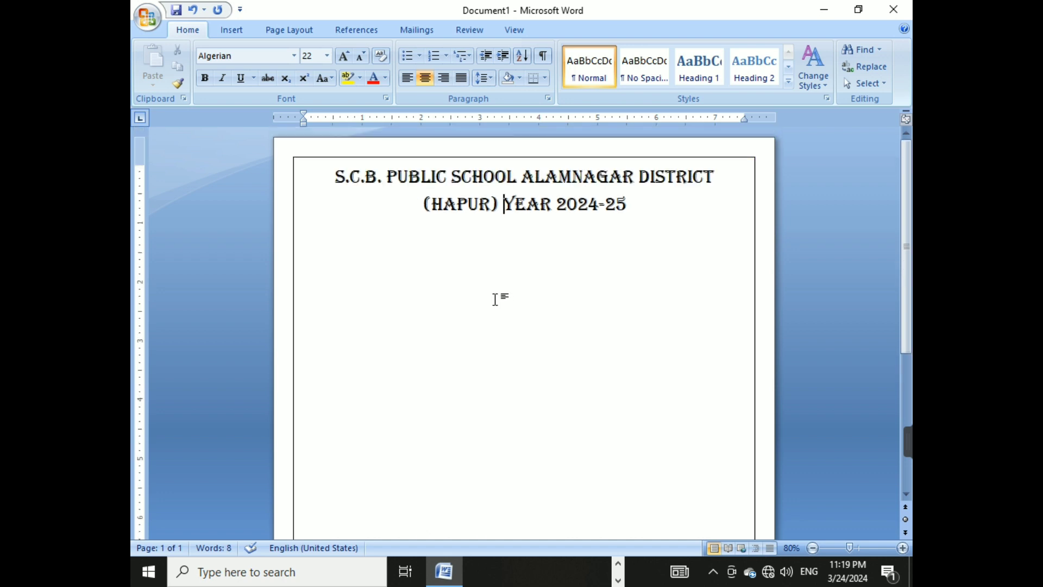
left_click_drag(629, 205, 334, 173)
left_click(344, 56)
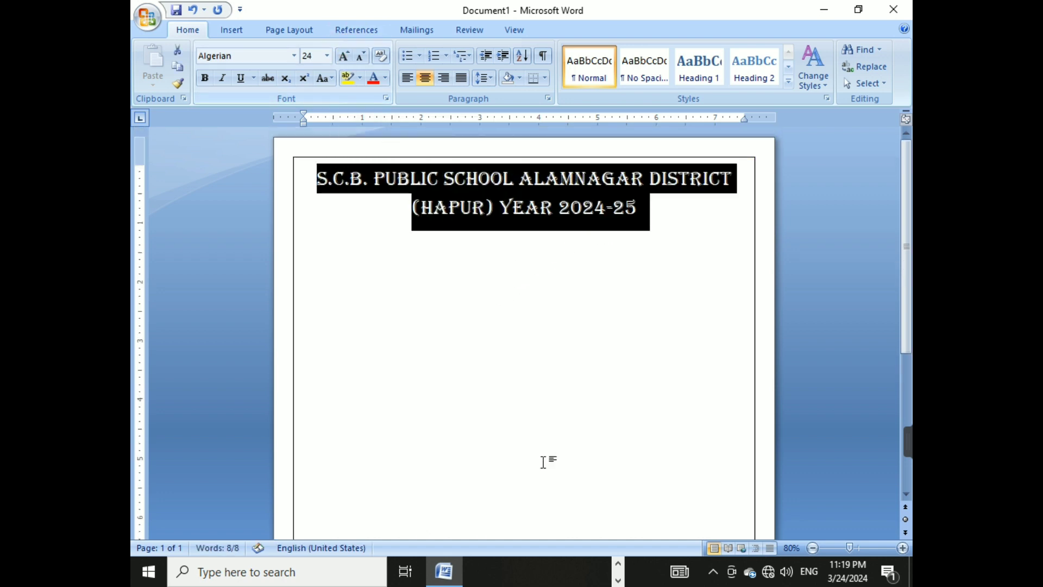
left_click(546, 461)
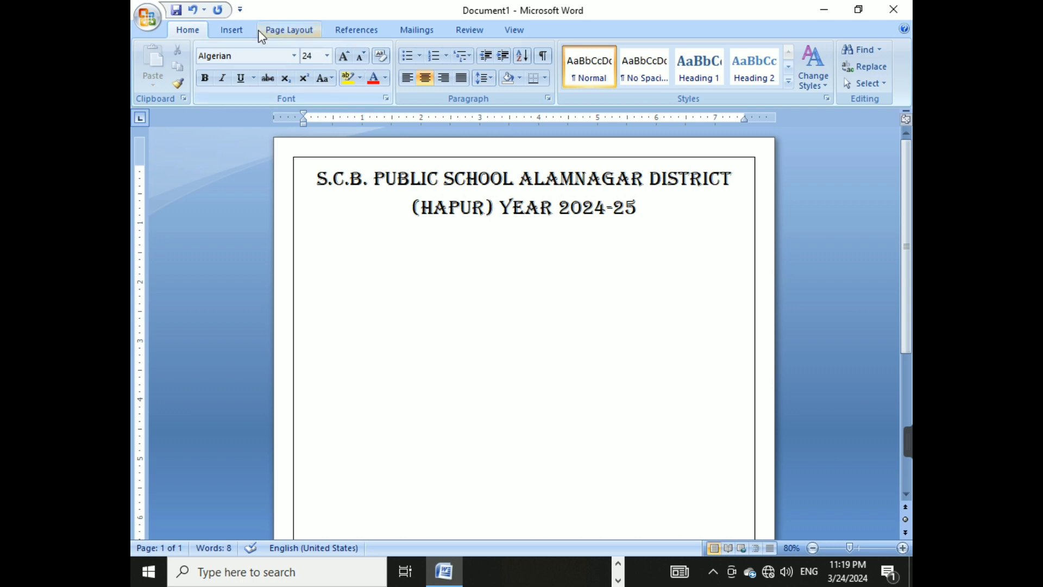
Draw a straight horizontal line between the two side borders and place it slightly below the school heading.
left_click(245, 31)
left_click(335, 76)
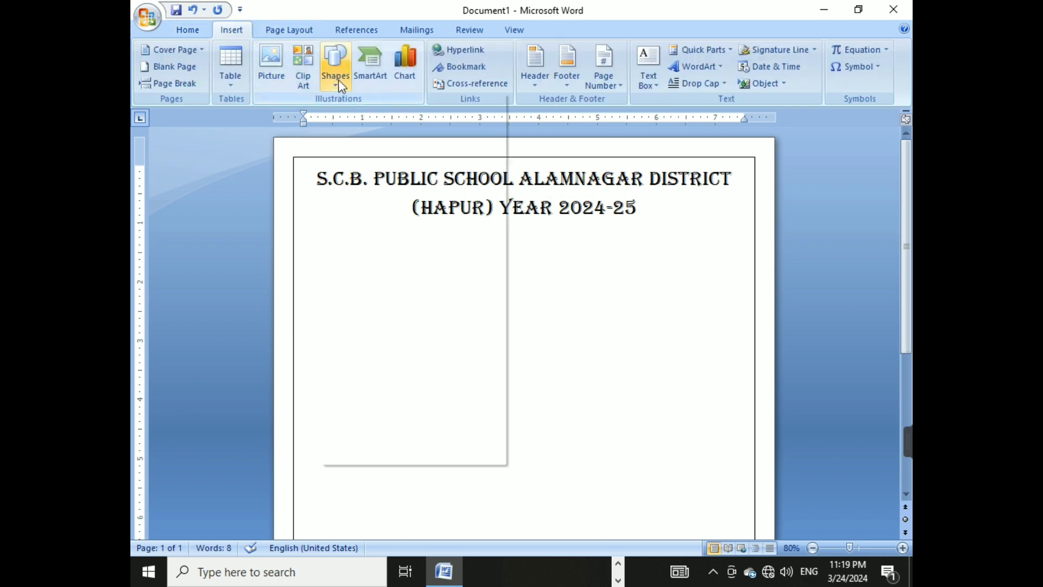
left_click(343, 116)
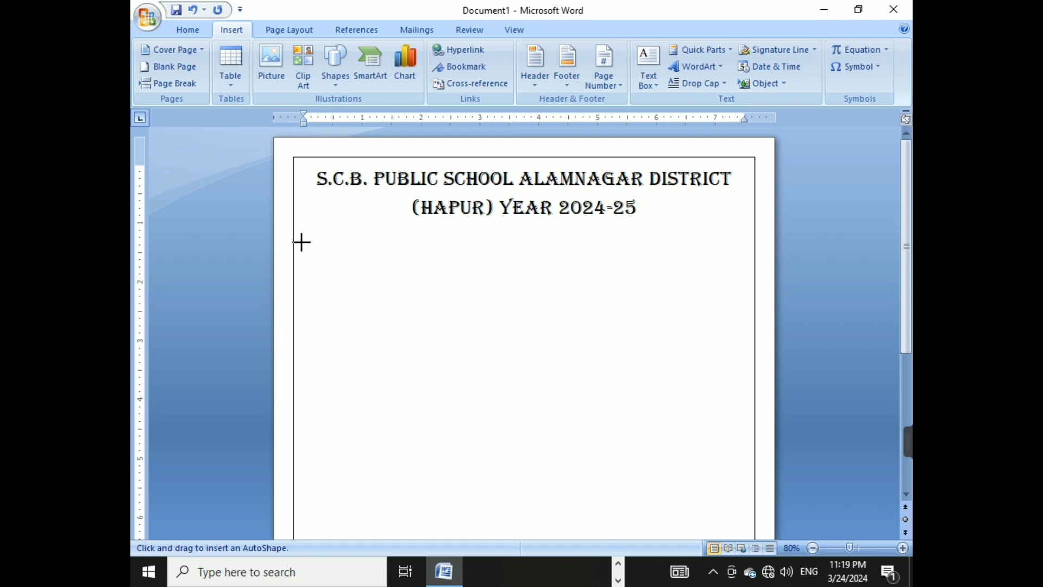
left_click_drag(294, 233, 757, 232)
left_click_drag(510, 232, 509, 242)
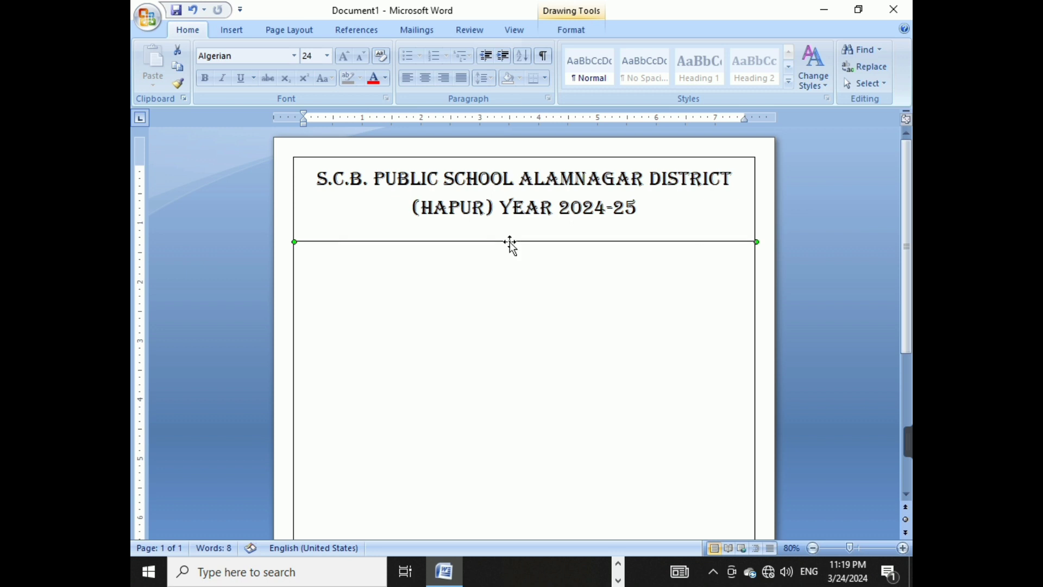
Add the title "ADMISSION FORM" just below the horizontal line, indented with tabs to about the middle of the page.
left_click(538, 291)
key("Tab")
key("Tab")
key("Tab")
key("Tab")
key("Tab")
key("Tab")
key("Tab")
key("Tab")
key("Tab")
key("Tab")
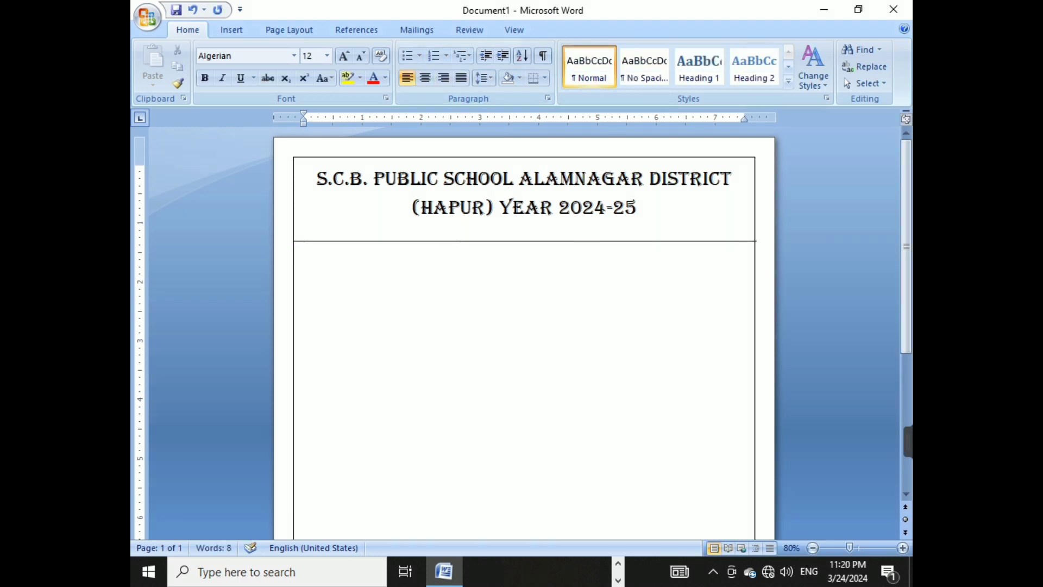
key("Tab")
key("Tab")
key("Tab")
key("Tab")
key("Tab")
key("Tab")
type("ADMISSIO")
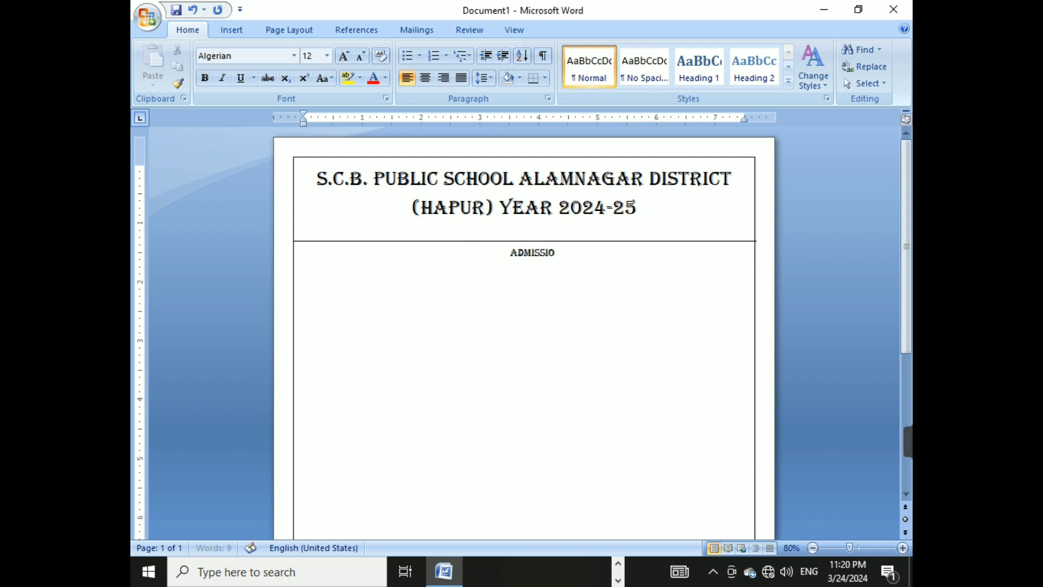
type("N FORM")
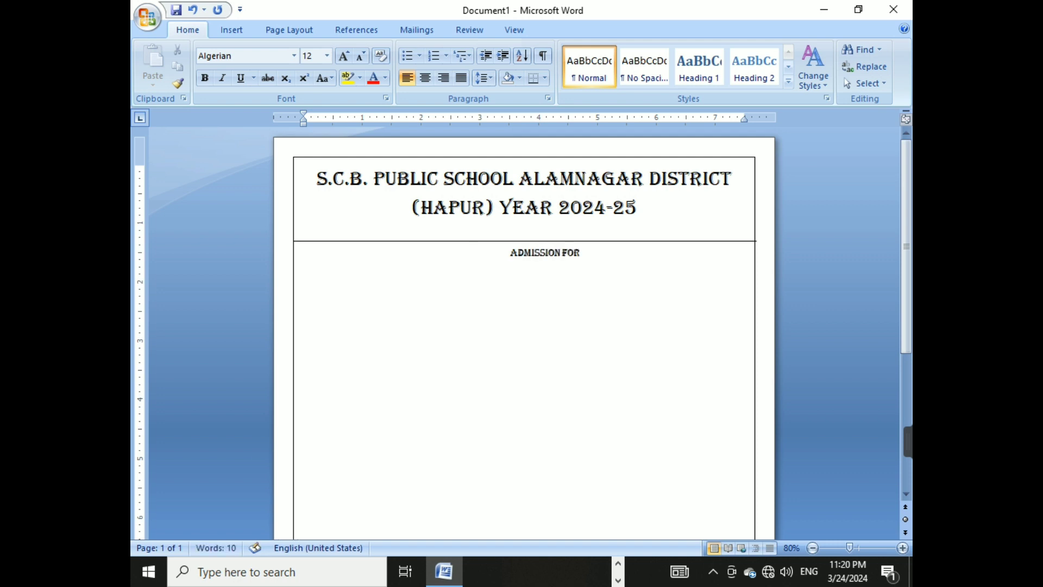
left_click(509, 253)
key("BackSpace")
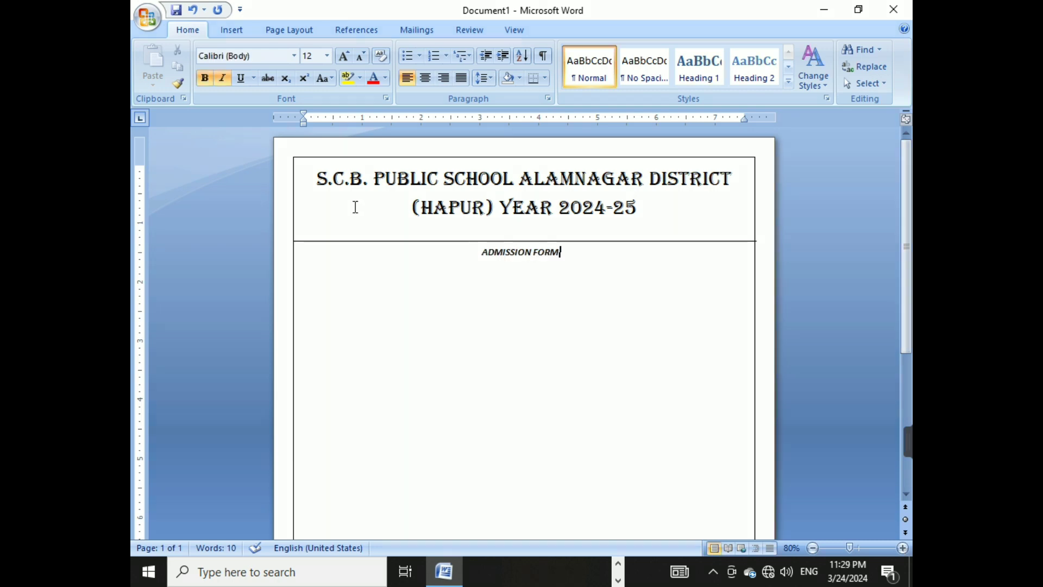
left_click(368, 210)
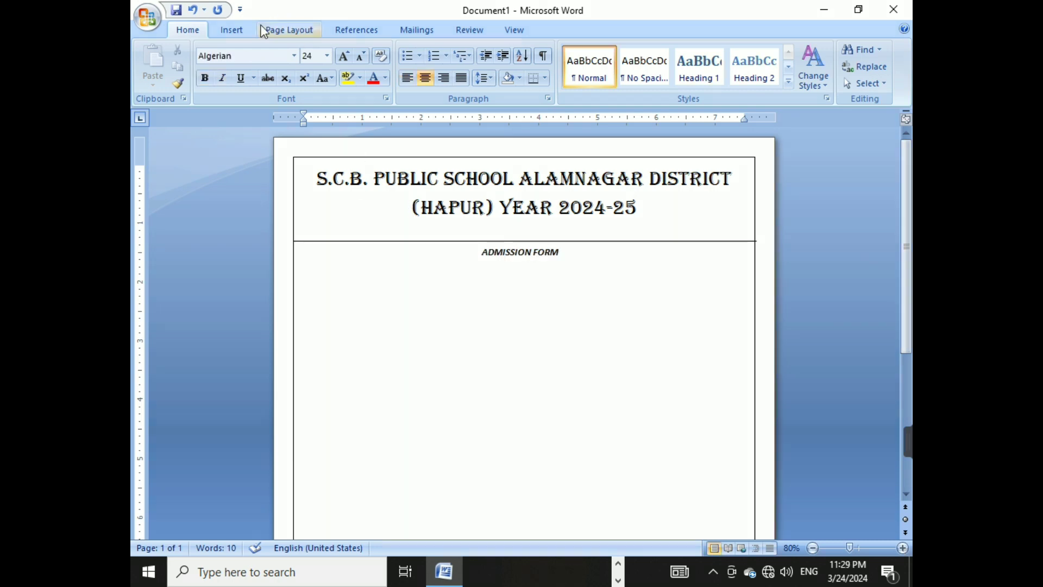
left_click(234, 31)
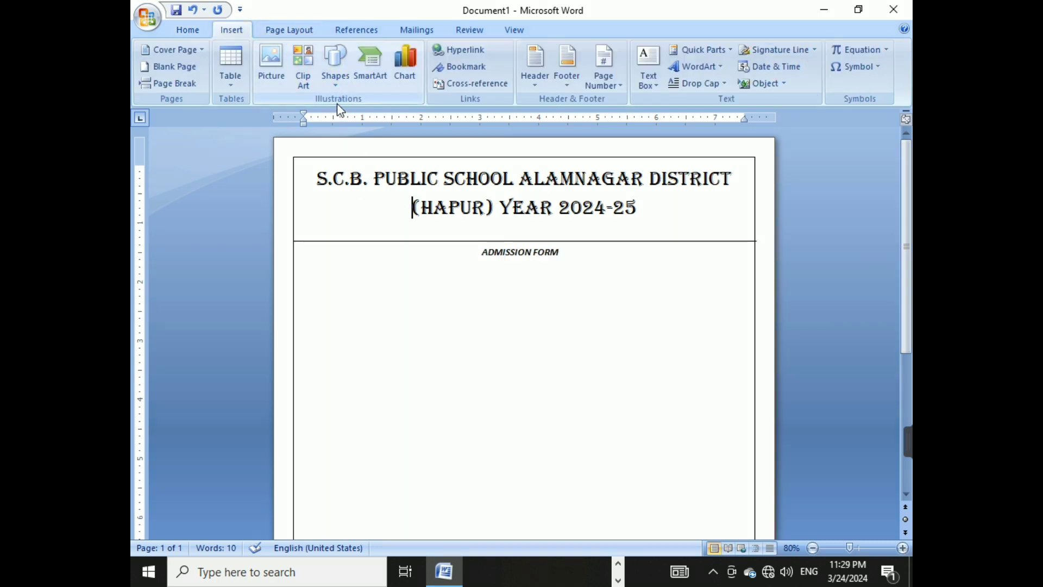
left_click(272, 77)
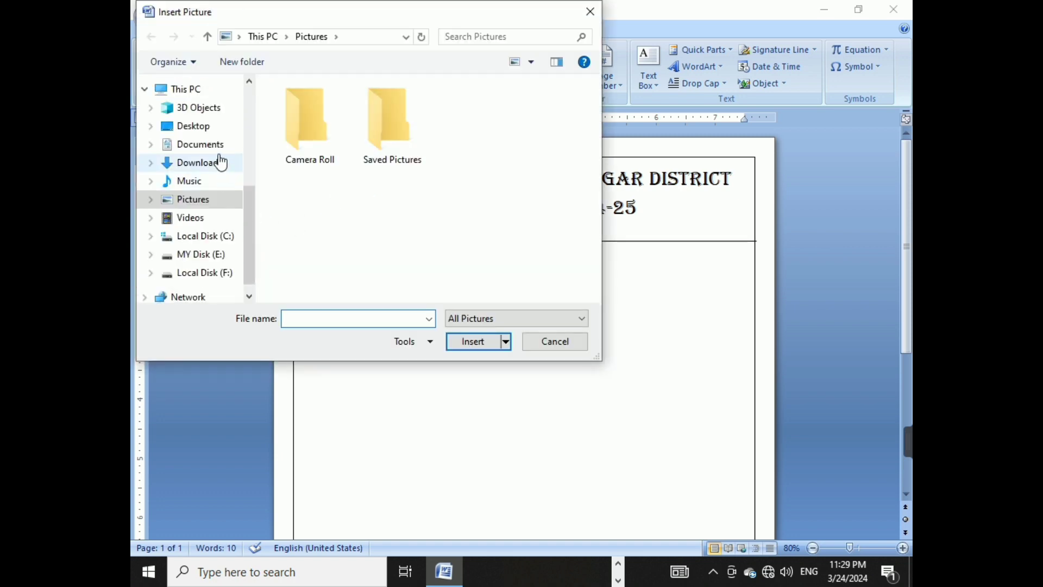
left_click(213, 127)
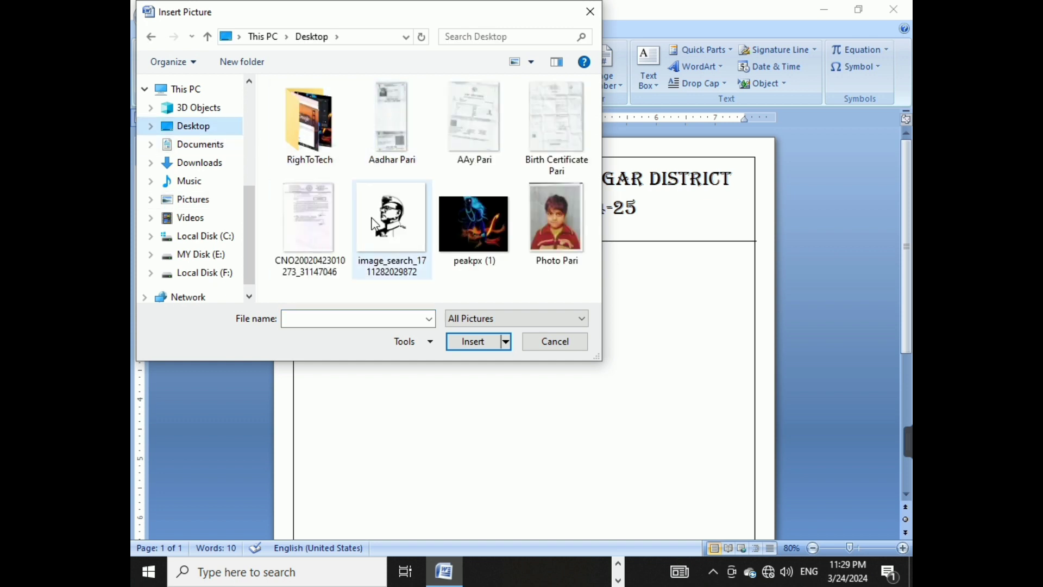
double_click(374, 224)
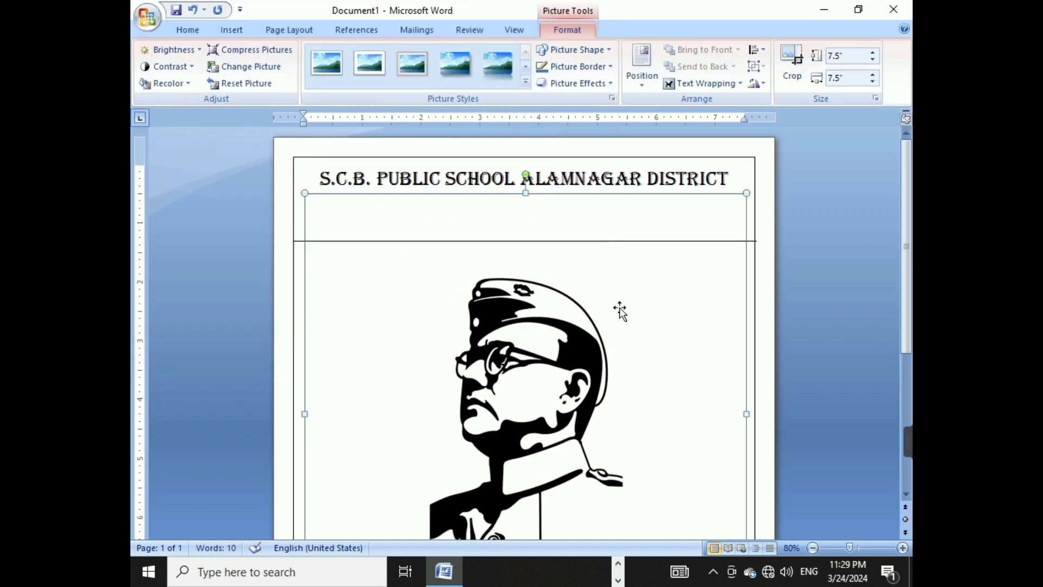
scroll(620, 311, "down", 6)
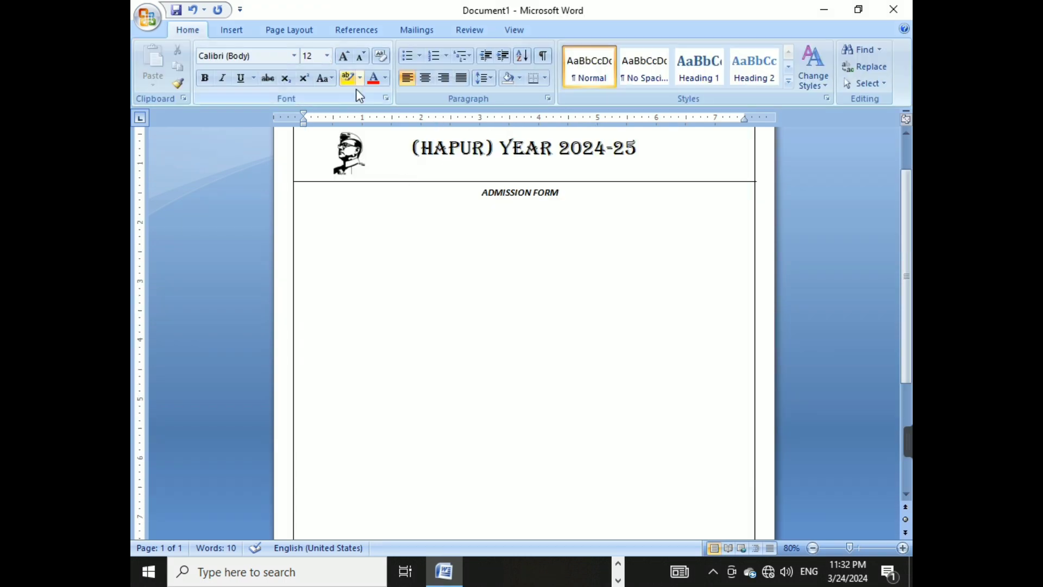
Add the label "Admission Date" in bold below the ADMISSION FORM title and indent it slightly with a space.
type("Ad")
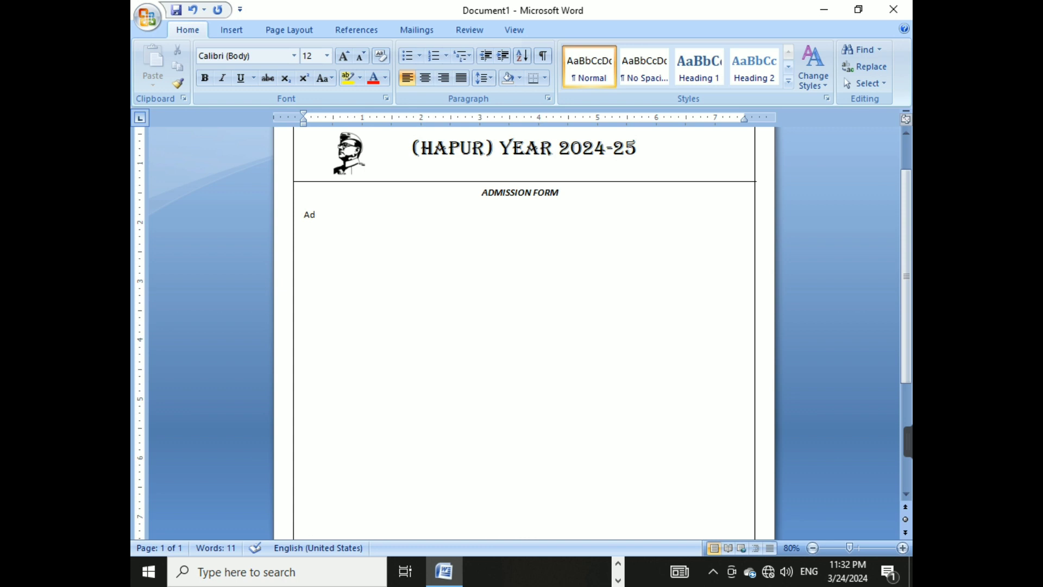
type("mission Date")
left_click_drag(307, 216, 374, 223)
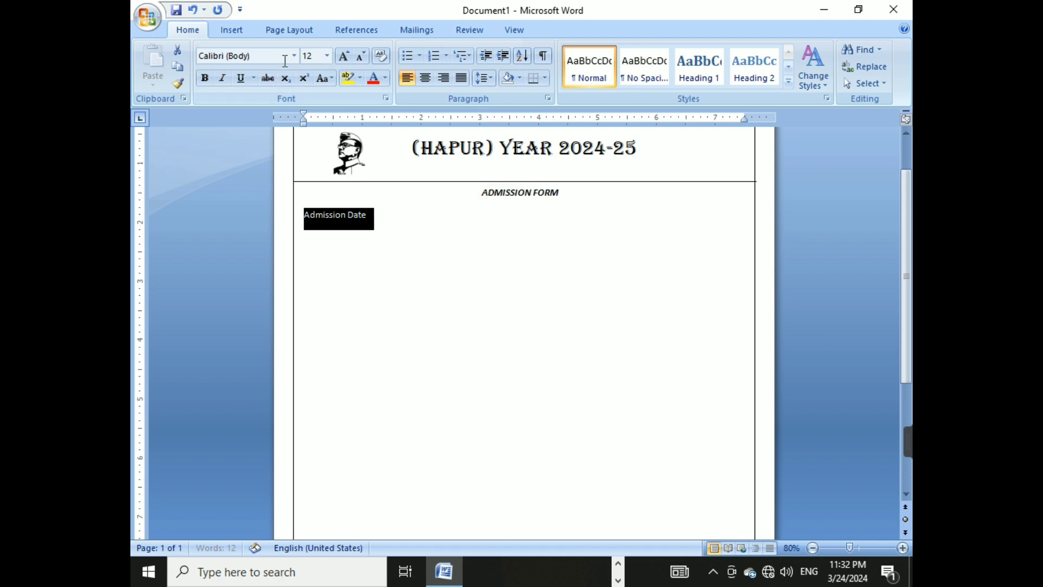
left_click(210, 85)
left_click(466, 366)
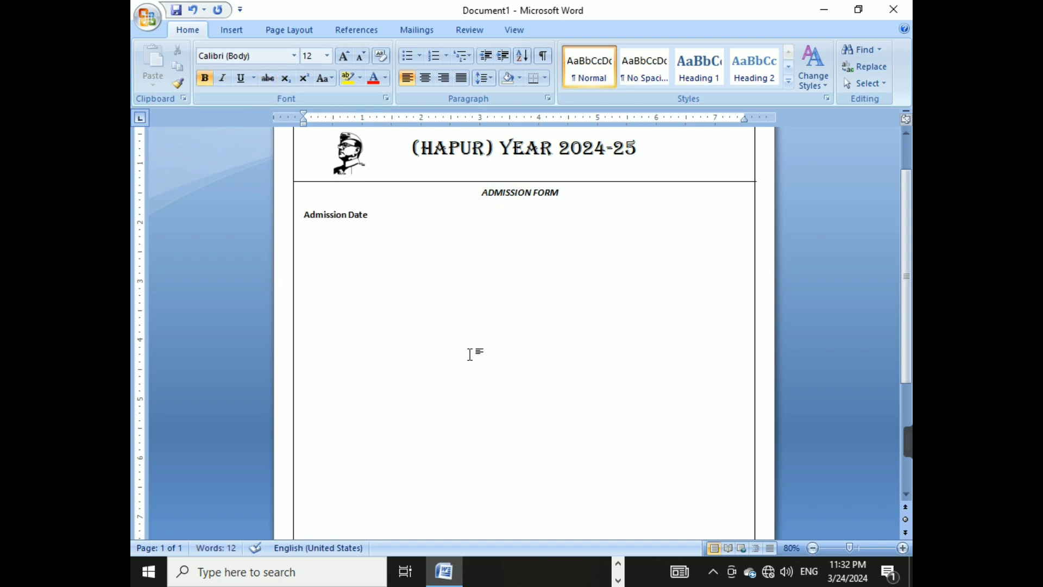
left_click(305, 214)
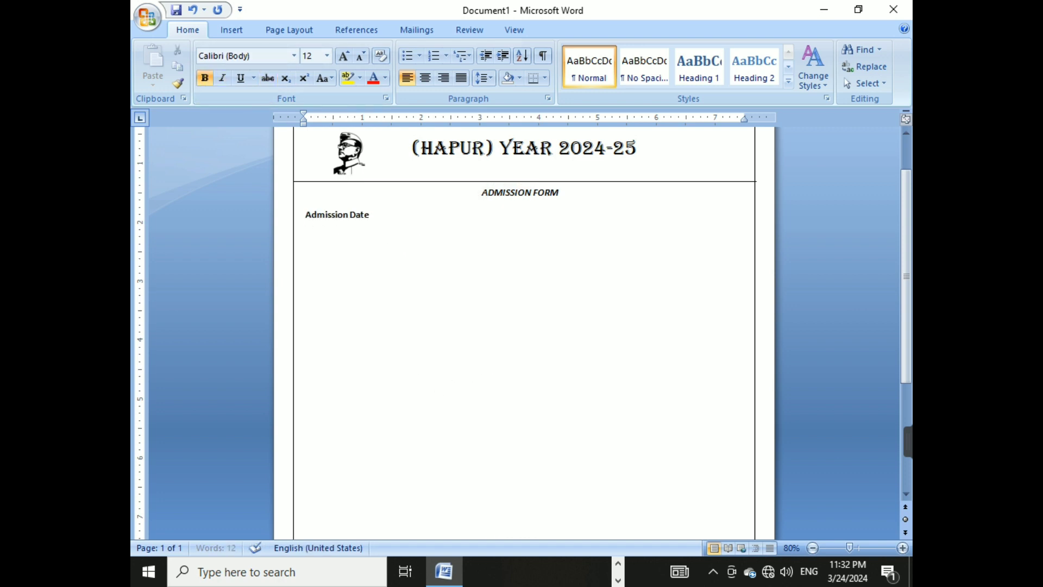
Add an underscore blank after "Admission Date" and, spaced over to the right border with tabs, the label "S.R. ______".
left_click(379, 220)
type("_____")
type("__")
key("Tab")
key("Tab")
type("S.R. ______")
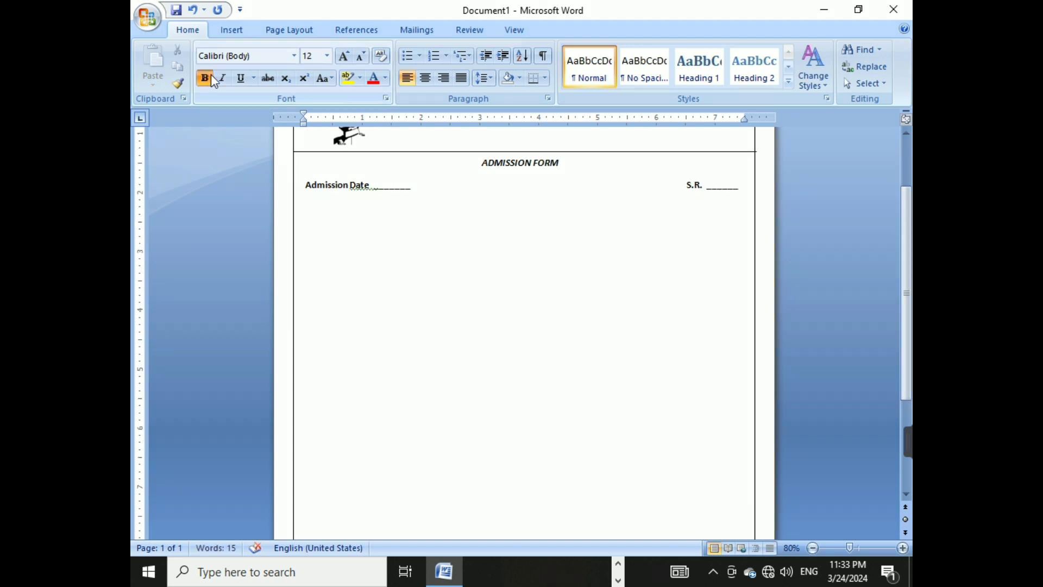
Add the non-bold subheading "(Personal Details)" below the Admission Date line and reduce its font size to 10.
left_click(208, 78)
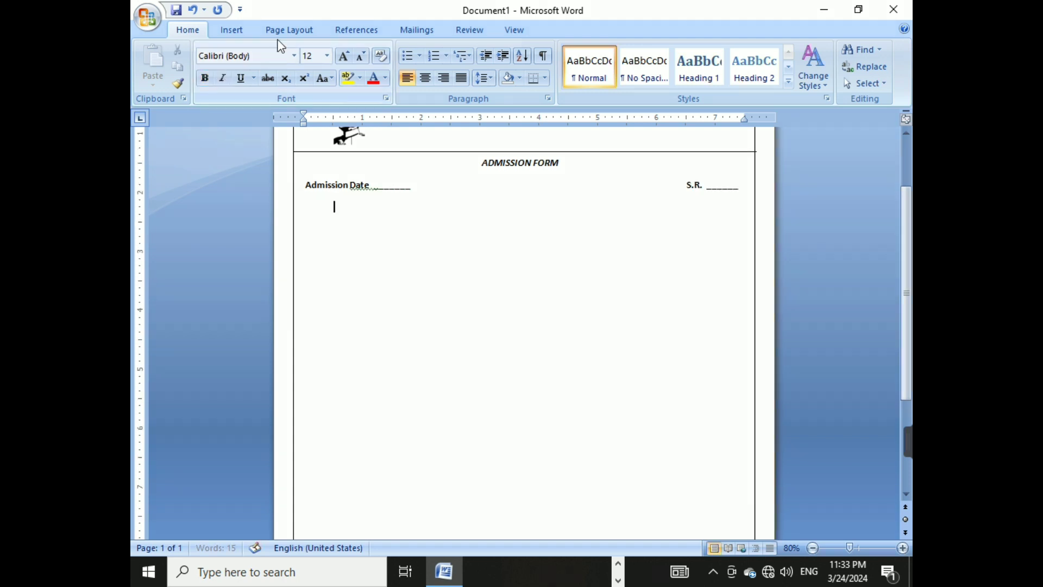
type("(")
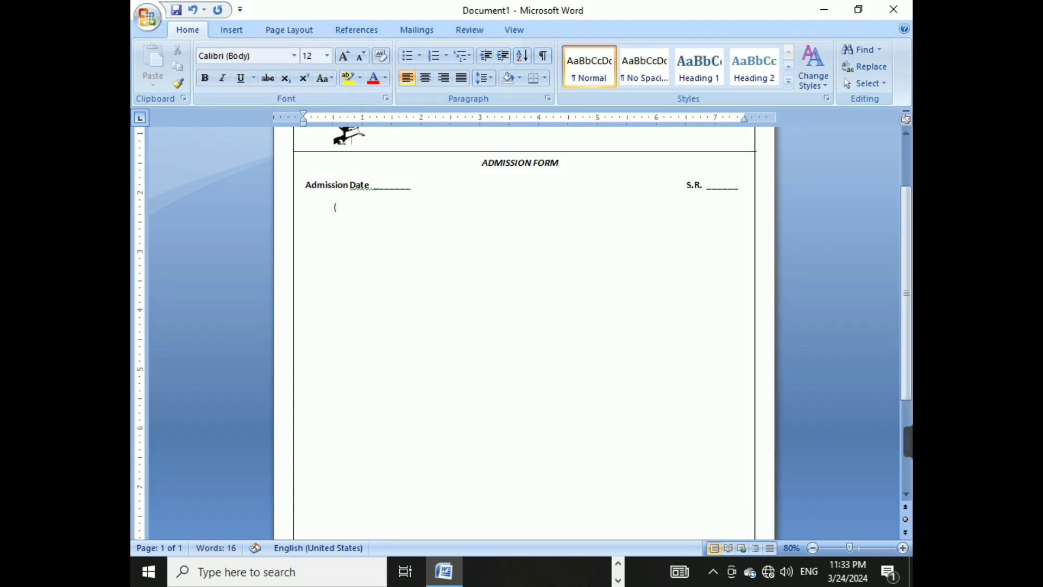
type("Personal Details_")
key("BackSpace")
type(")")
left_click_drag(408, 207, 335, 211)
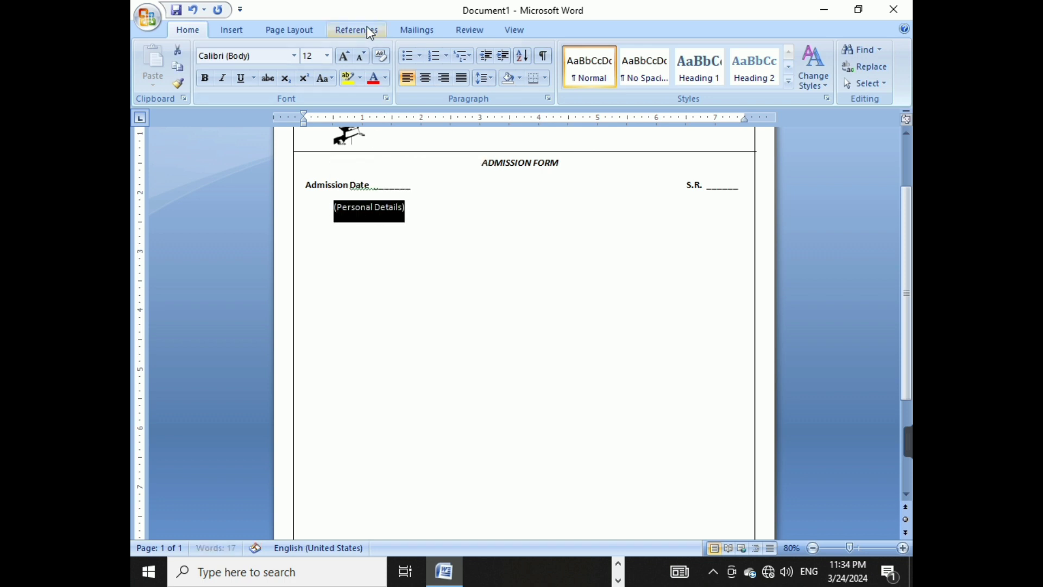
left_click(363, 55)
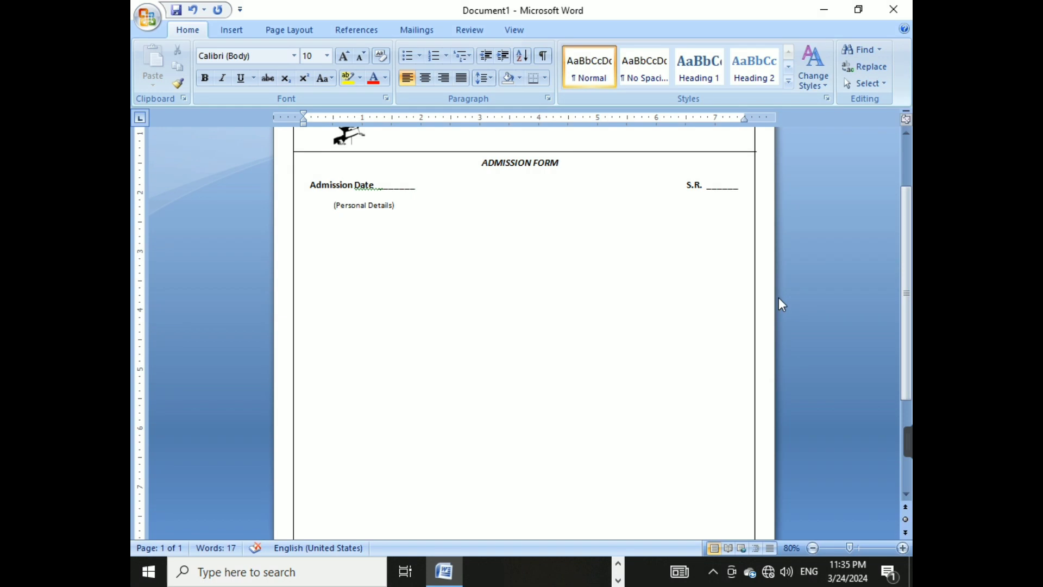
Add the field label "*AADHAR NUMBER OF STUDENT-" in the Algerian font below "(Personal Details)".
left_click(294, 55)
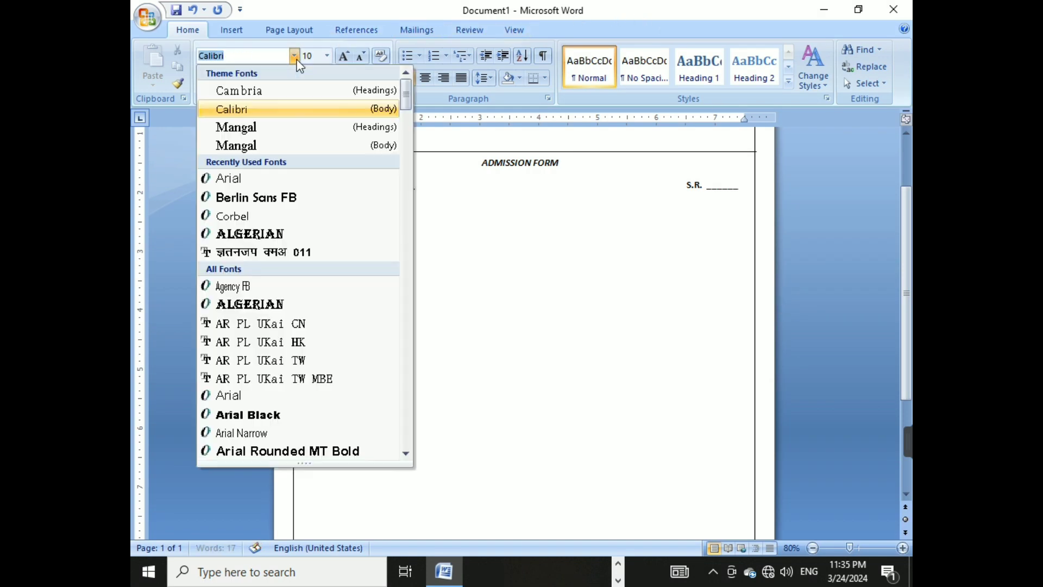
left_click(303, 234)
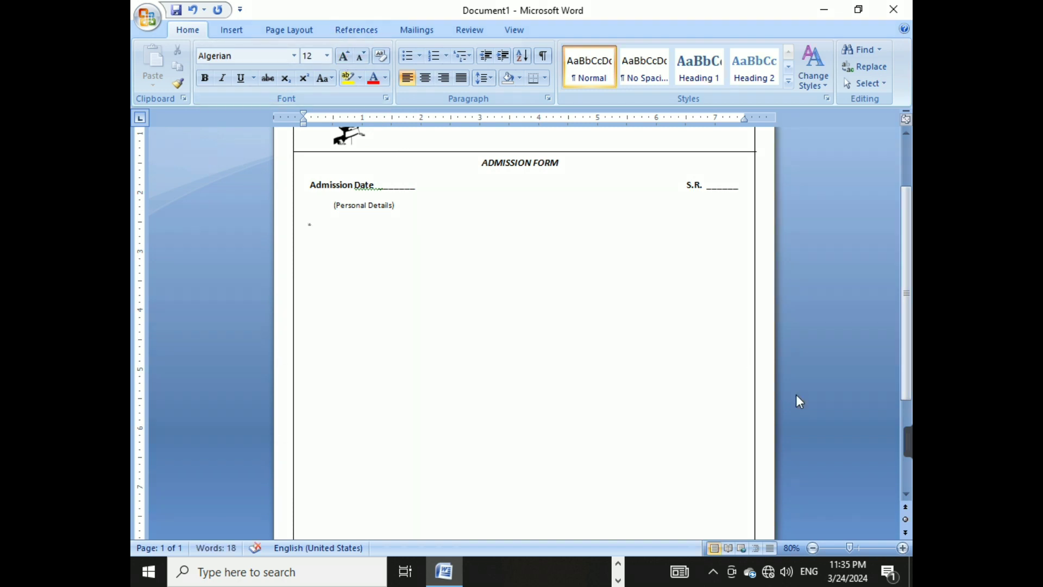
type("ADHAR N")
type(">")
type(".")
key("BackSpace")
type("UMBER")
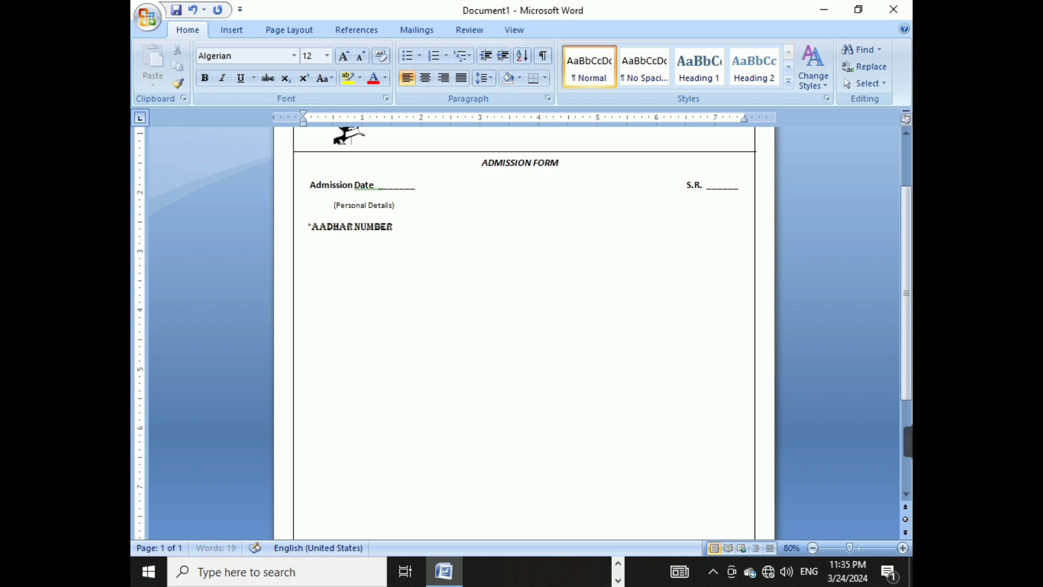
type(" OF STUDENT-")
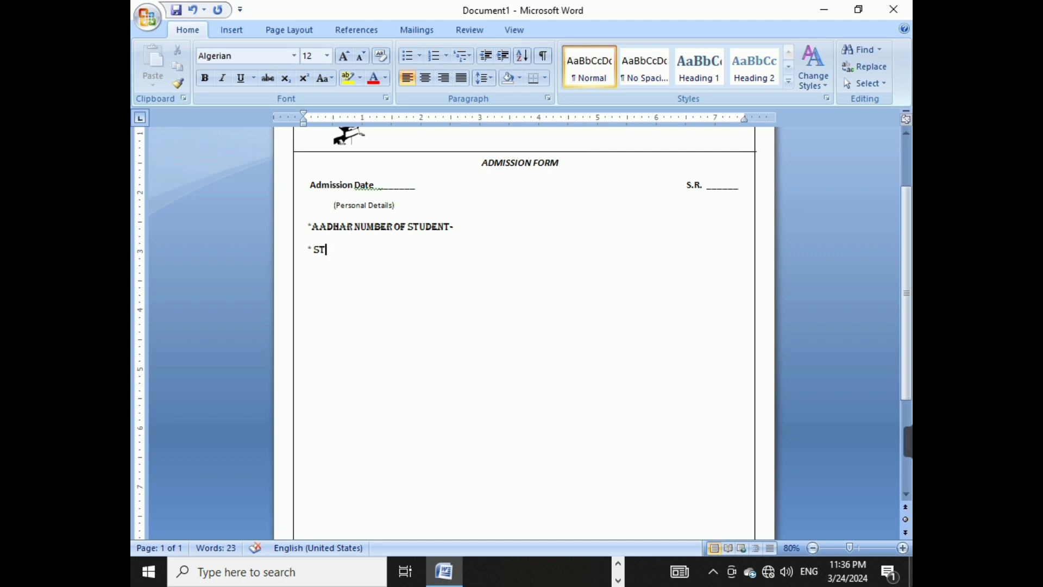
Add the field label "* STUDENT'S NAME –" and put a space before the dash in the Aadhar number line.
type("DENT'S NAME -")
left_click(452, 226)
left_click(581, 286)
left_click(409, 253)
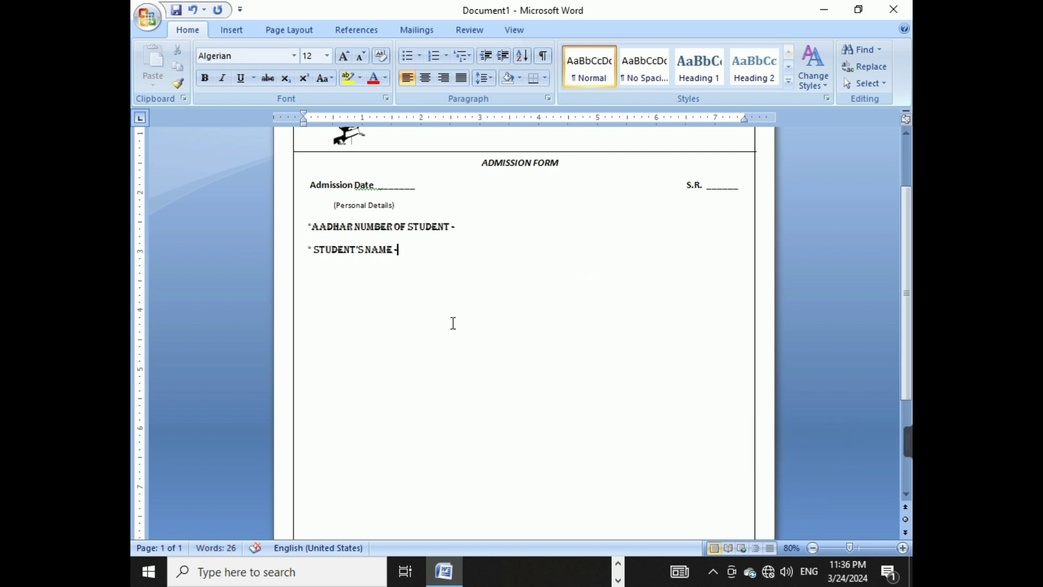
type("-")
Add the field labels "* FATHER'S NAME –" and "* MOTHER'S NAME –" on separate lines below the student's name.
key("Return")
type("* FATHE")
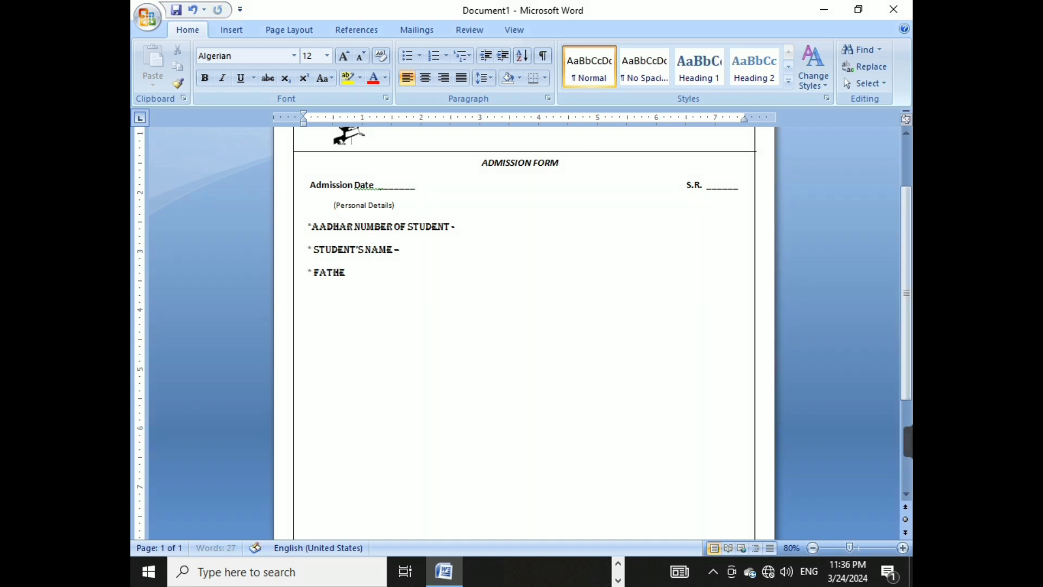
type("R'S NAME-")
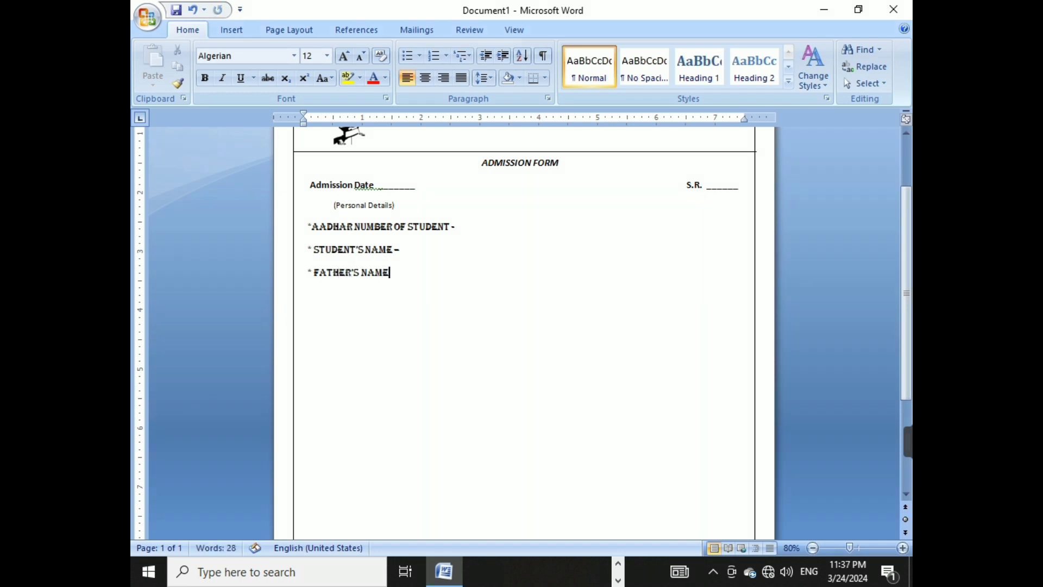
key("BackSpace")
type("-")
key("Return")
type("* MOTHER'S")
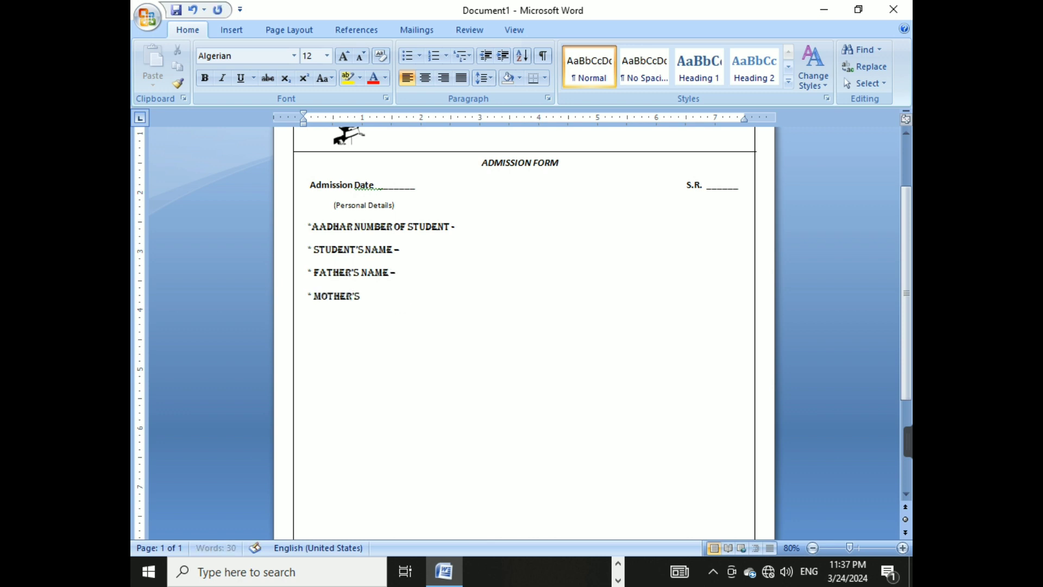
type(" NAME -")
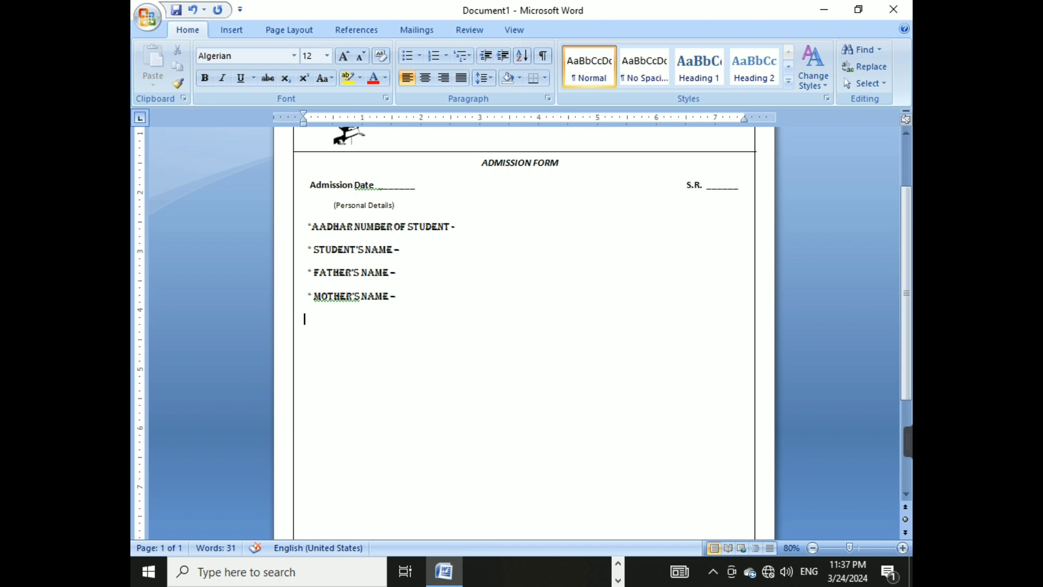
Add the field labels "* DATE OF BIRTH –" and "* GENDER –" on separate lines below the mother's name.
type("* DATE OF BIRTH -")
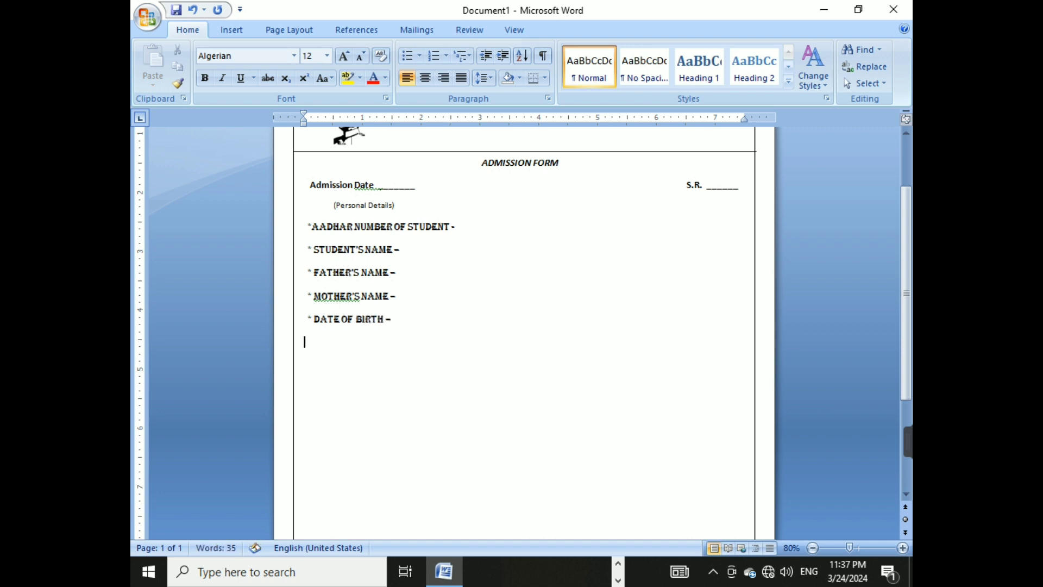
key("Tab")
type("* GENDER -")
Add the field label "*CLASS TO WHICH ADMISSION IN SOUGHT –" below the gender line.
key("Return")
type("* CLASS")
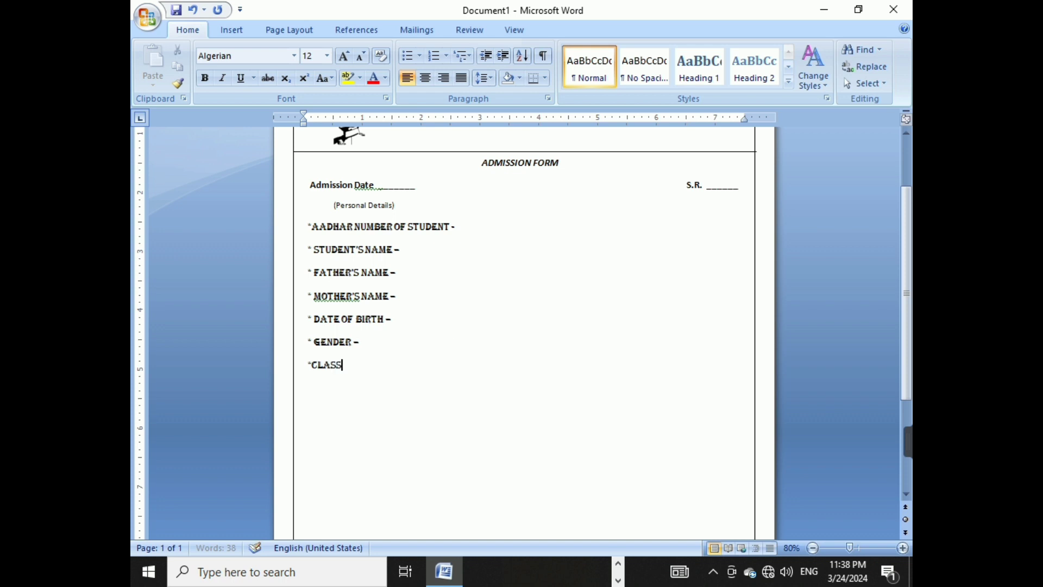
type(" TOWHICH ADMISSI")
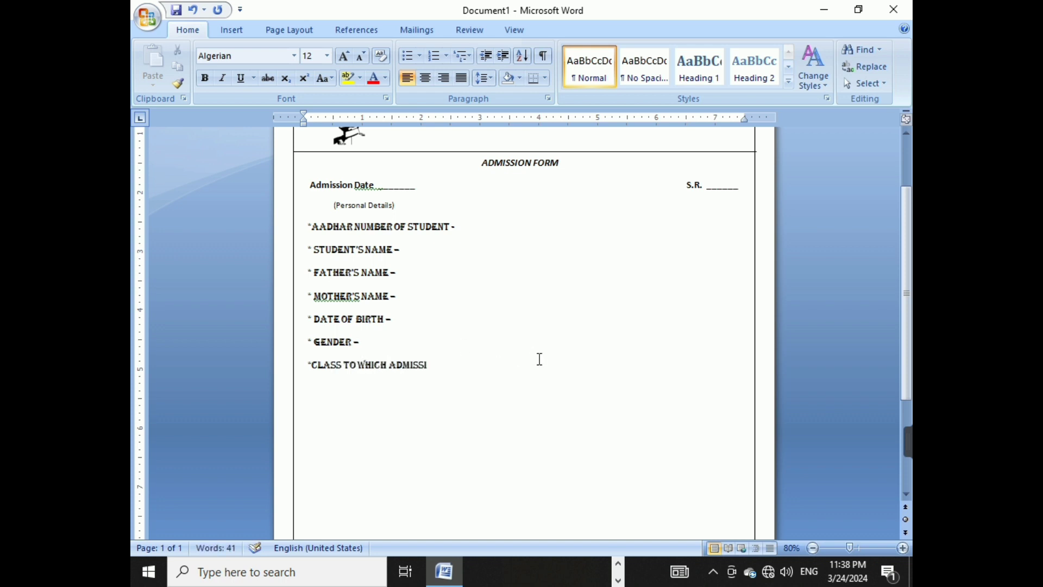
type("ON IN SOUGHT –")
Add the field label "* NATIONALITY –" on a new line, with "*OCCUPATION" tabbed to about the middle of the same line.
key("Return")
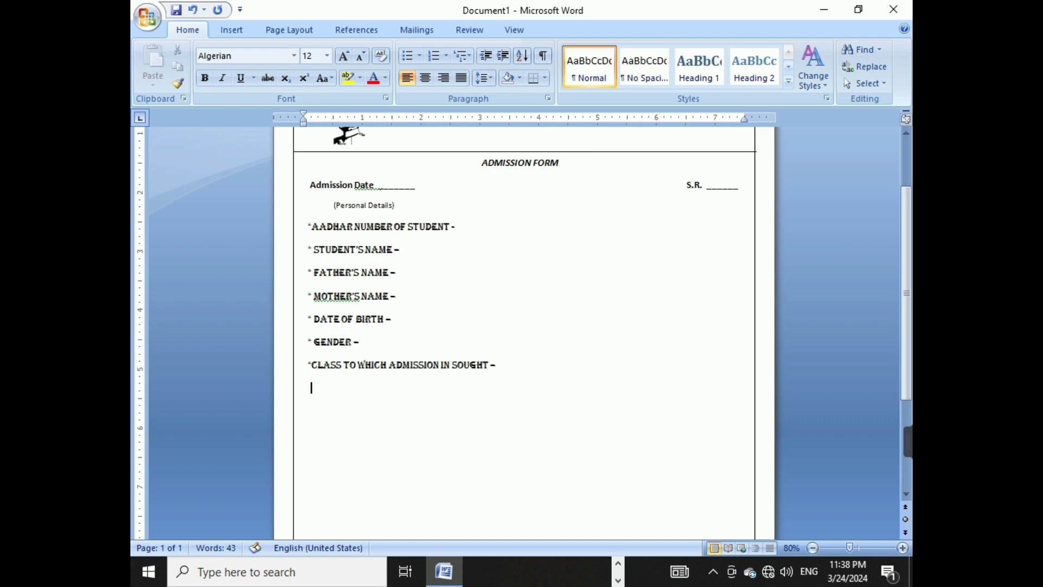
type("* NATIONALITY -")
key("Return")
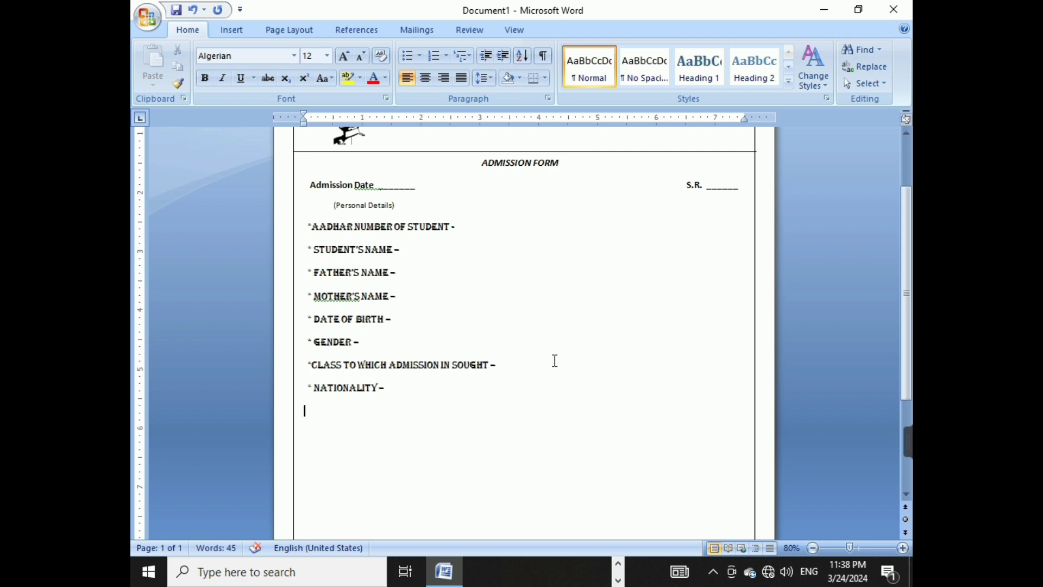
key("BackSpace")
key("Tab")
key("Tab")
key("Tab")
type("OCCUPATI")
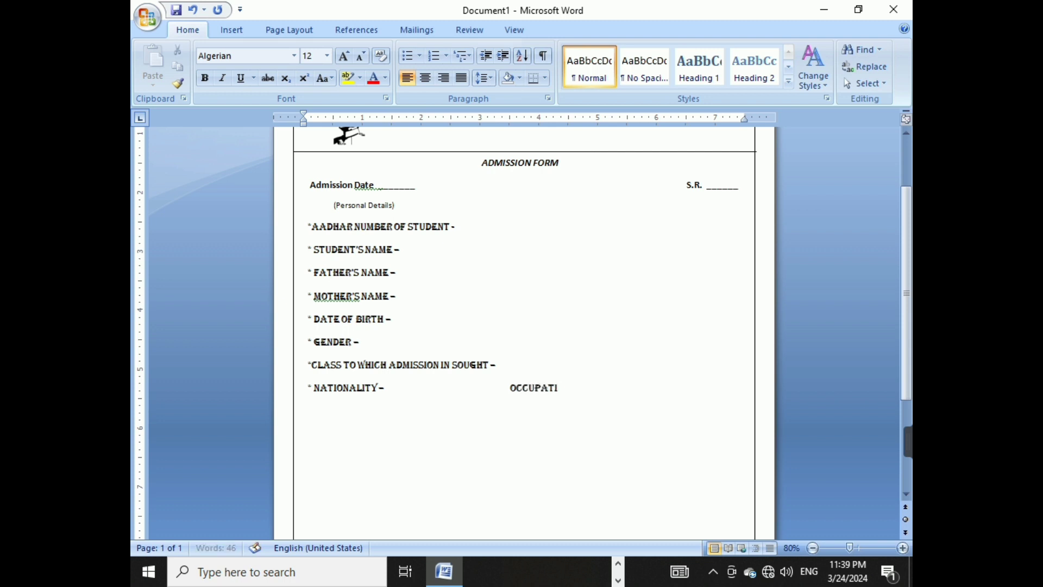
type("ON")
left_click(514, 387)
type("*")
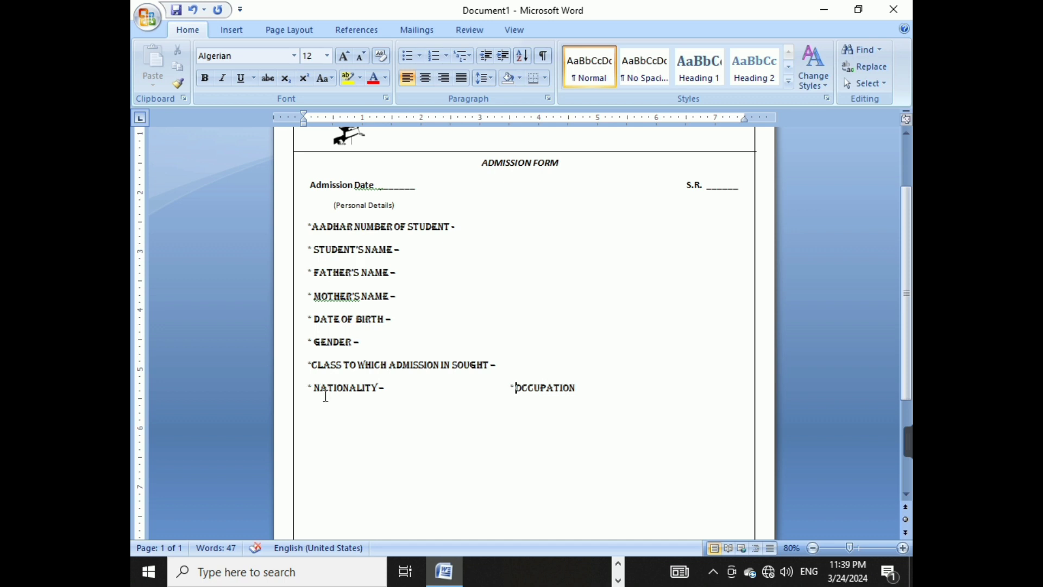
Insert a space after the asterisk in the CLASS line and add a dash after "OCCUPATION".
left_click(311, 368)
left_click(586, 417)
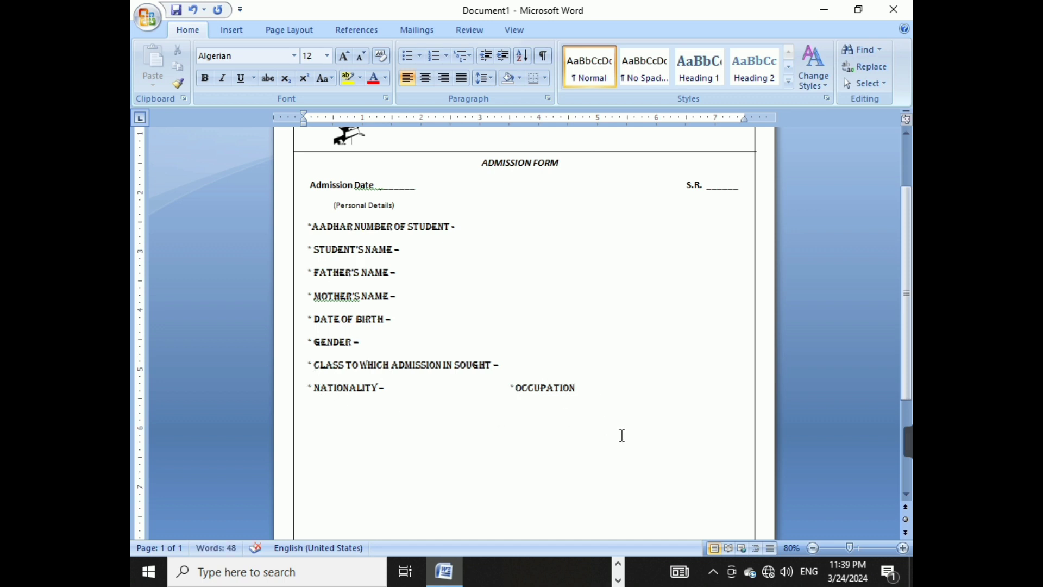
type("-")
Add the field label "* RELIGION –" on a new line, with "* CAST –" tabbed into alignment under "OCCUPATION".
key("Return")
type("RELIGION -")
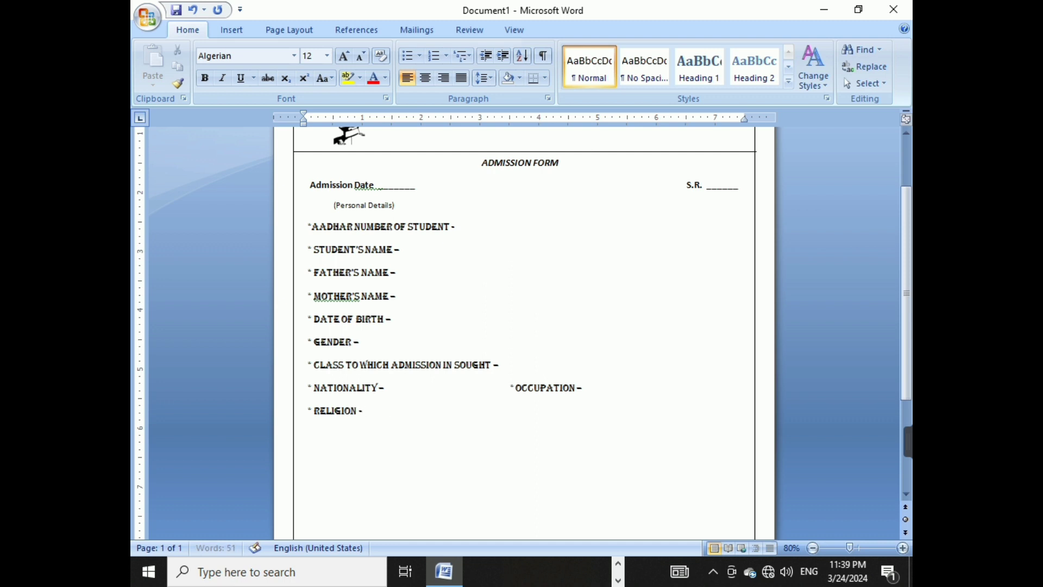
key("Return")
key("BackSpace")
key("Tab")
key("Tab")
key("Tab")
key("Tab")
key("Tab")
type("* CAST-")
Add the field labels "* MOBILE NO. –" and "* FULL ADDRESS –" on separate lines below the religion line.
key("Return")
key("Return")
type("* MOBILE ")
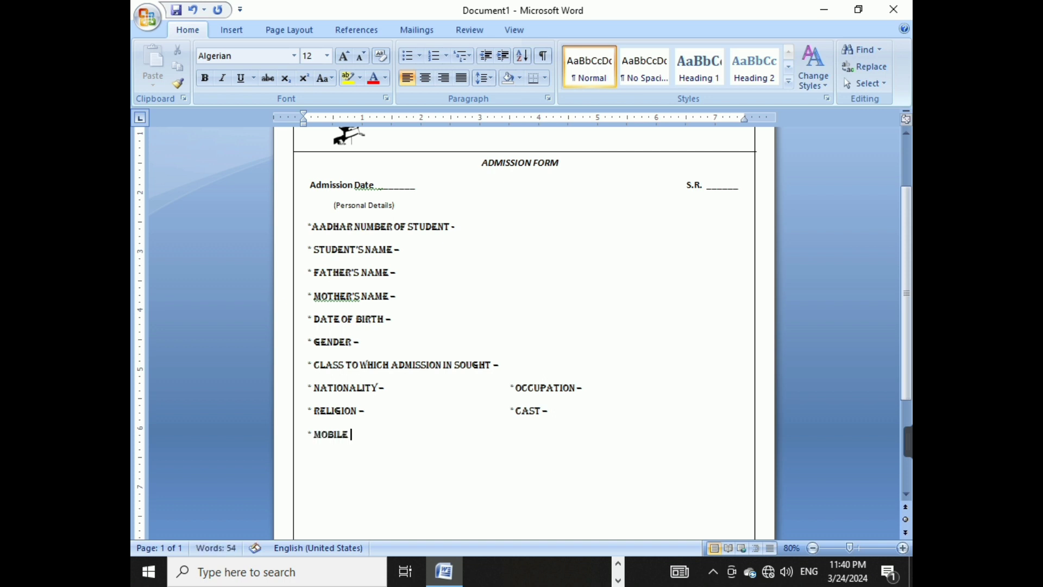
type("NO>")
key("BackSpace")
type(".")
type("FULL ADRESS")
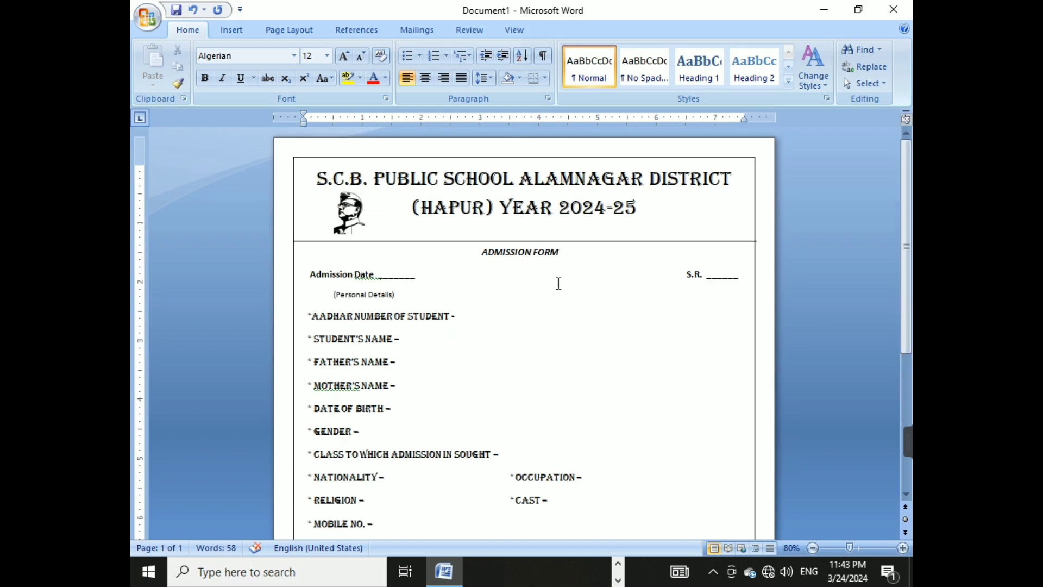
Copy the "(Personal Details)" subheading and paste it on the line below "FULL ADDRESS".
left_click_drag(405, 295, 334, 296)
right_click(371, 299)
left_click(390, 325)
scroll(400, 298, "down", 4)
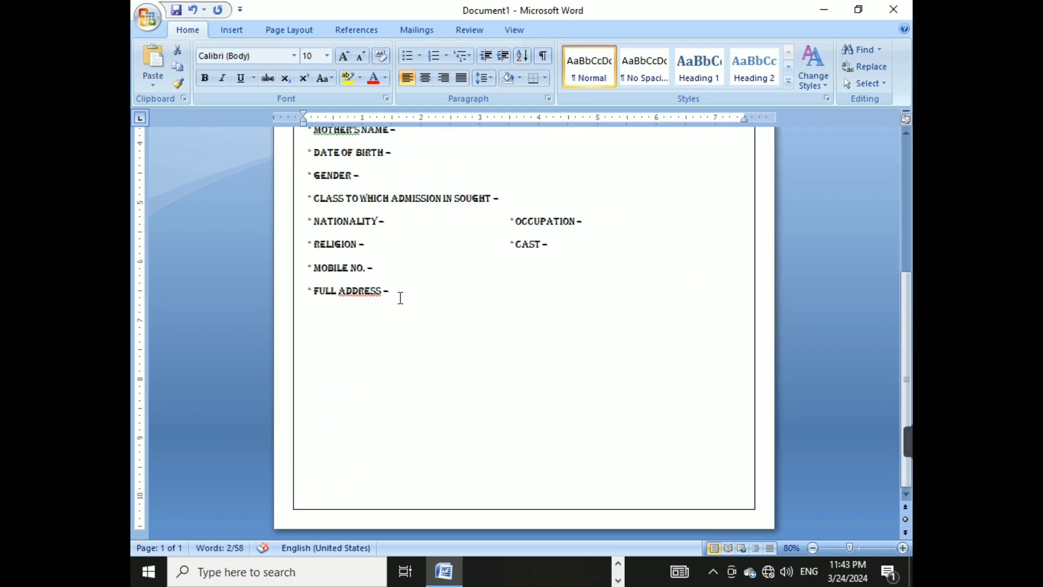
left_click(401, 298)
scroll(433, 322, "up", 2)
scroll(394, 336, "down", 2)
scroll(394, 337, "up", 2)
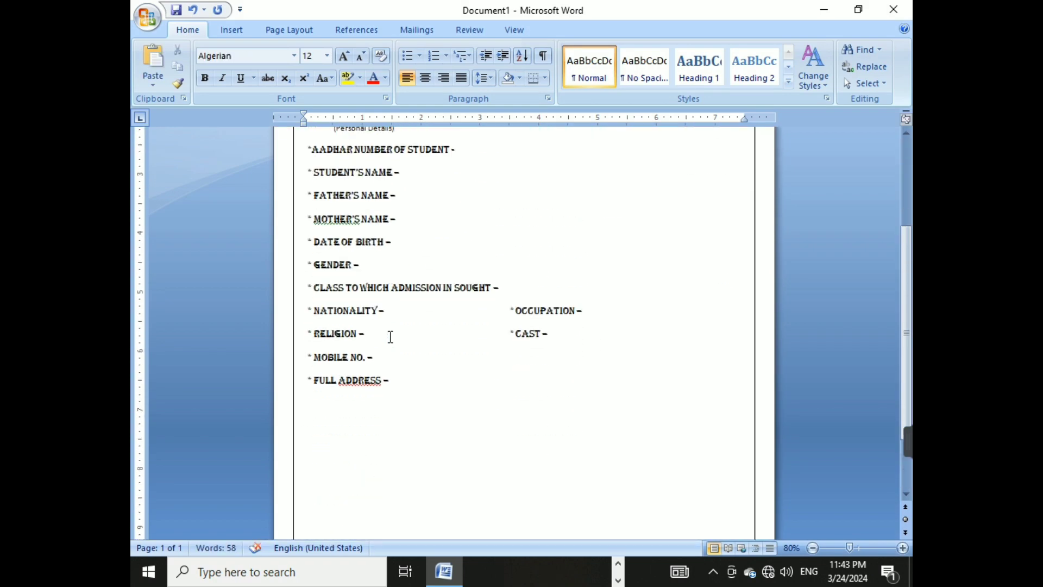
right_click(335, 403)
left_click(454, 243)
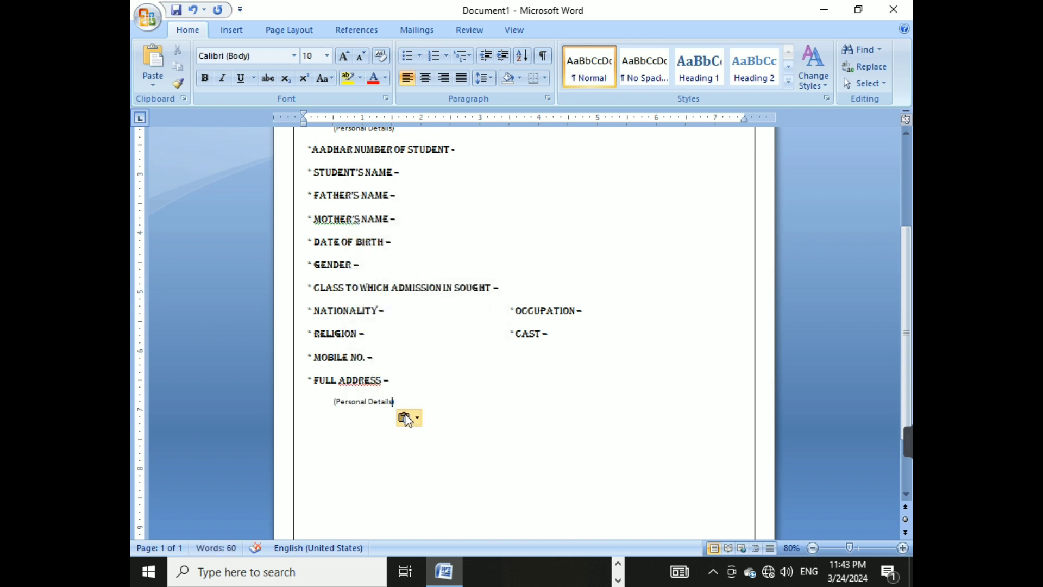
Replace "Personal" with "Last School" in the pasted subheading so it reads "(Last School Details)".
key("BackSpace")
key("BackSpace")
key("BackSpace")
key("BackSpace")
key("BackSpace")
key("BackSpace")
key("BackSpace")
key("BackSpace")
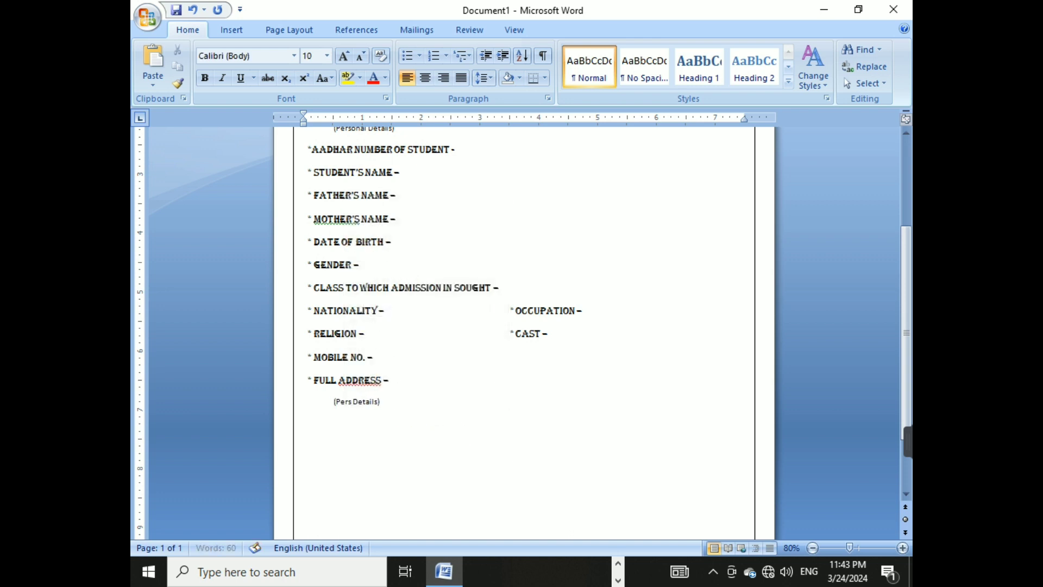
type("Last School")
Start a new line below "(Last School Details)" with a plain asterisk in place of the automatic bullet.
left_click(474, 456)
type("* L")
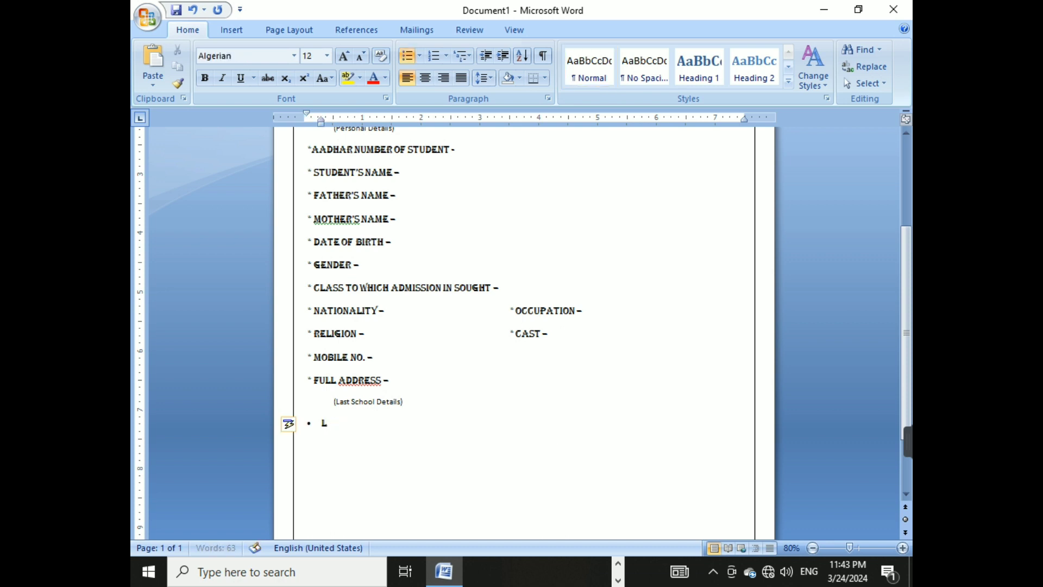
key("BackSpace")
key("BackSpace")
key("BackSpace")
type("*")
left_click(294, 424)
left_click(337, 442)
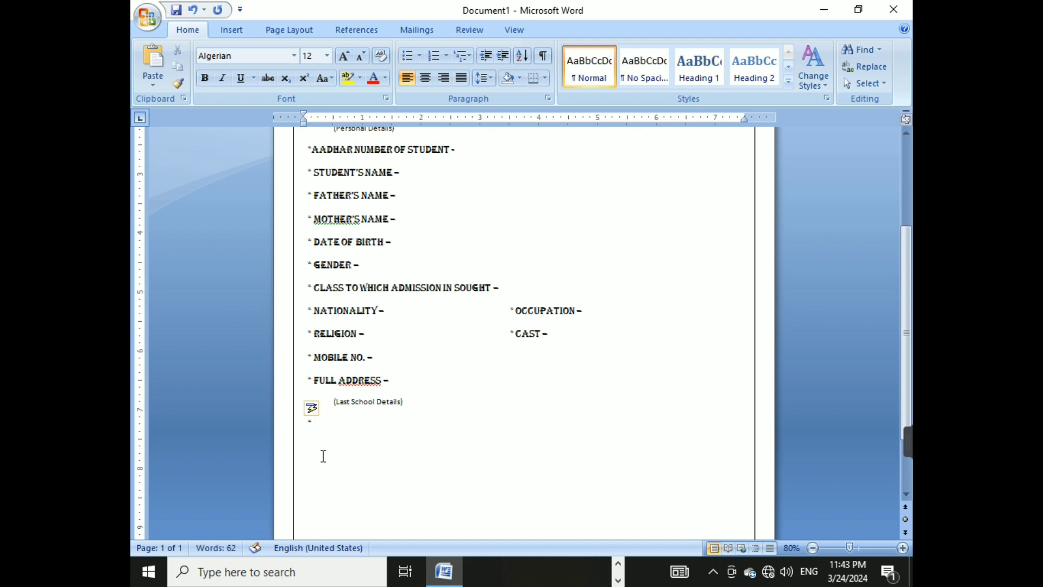
Add the labels "LAST SCHOOL NAME –" and, on the following line, "* CLASS –" under "(Last School Details)".
type("LAST SCHOOL")
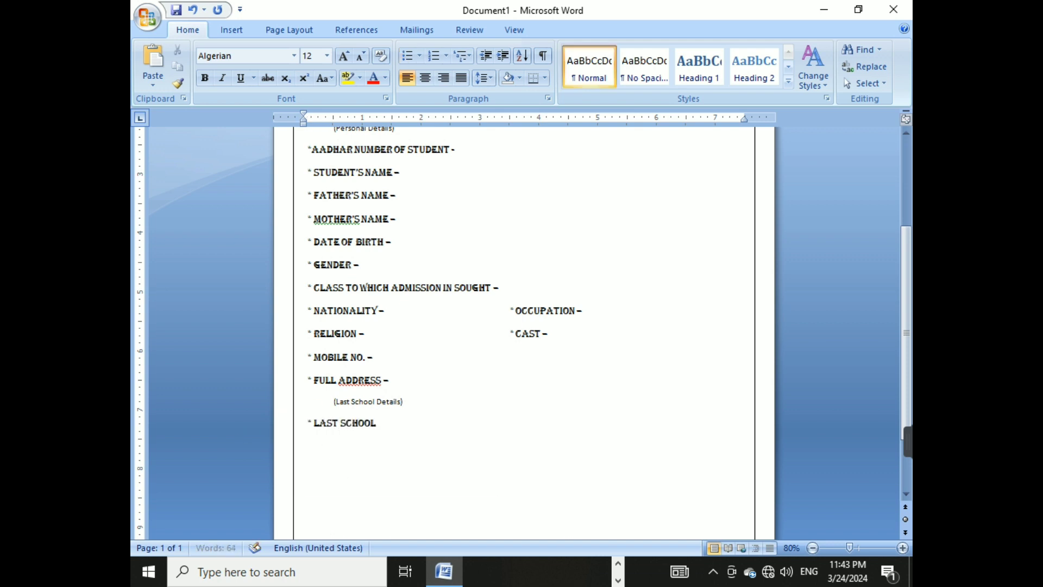
type(" NAME -")
key("Return")
type("* CLASS -")
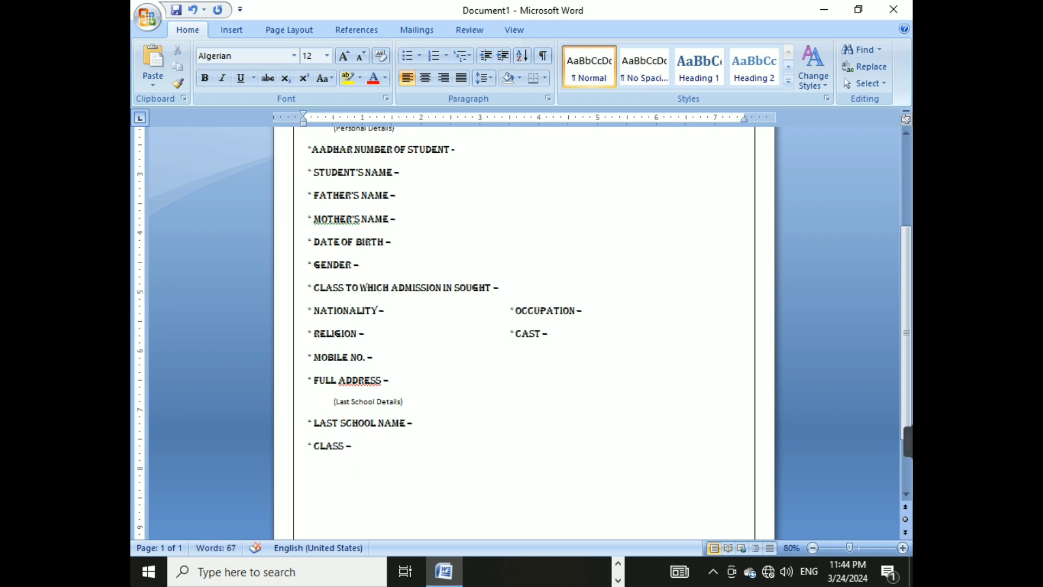
Add the label "* RESULT AND PERCENTAGE –" on the last school's class line, lined up with the "CAST" column.
key("BackSpace")
key("Tab")
key("Tab")
key("Tab")
key("Tab")
key("Tab")
key("Tab")
type("* RESULT AND PER")
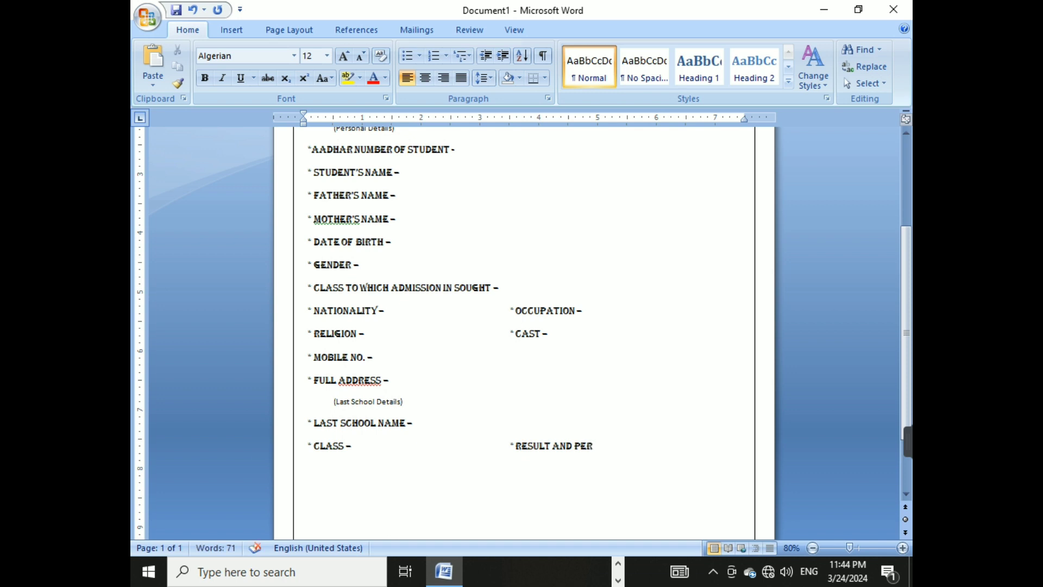
type("CENTAGE")
type(" -")
scroll(497, 480, "down", 3)
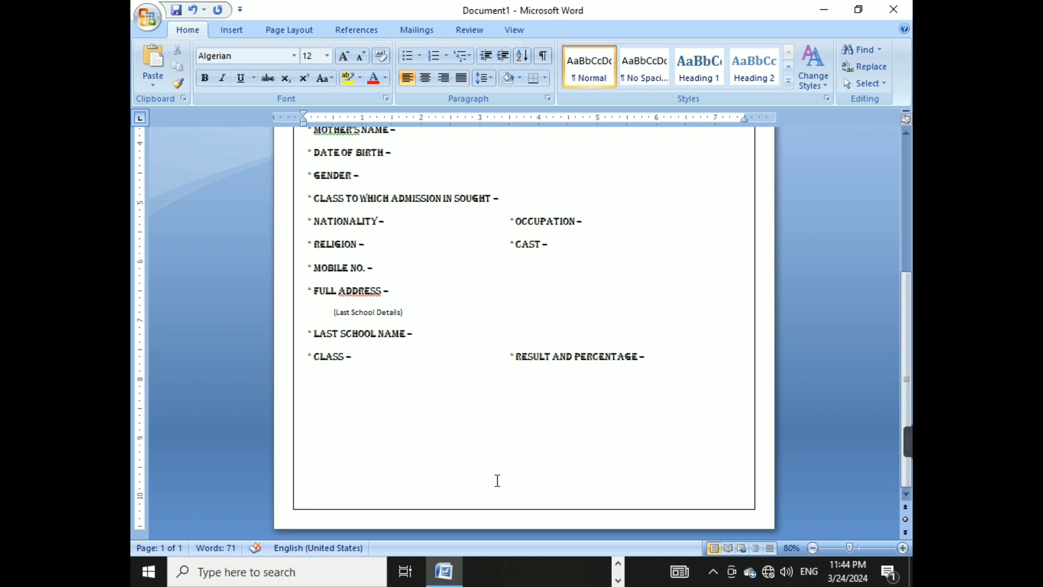
scroll(489, 467, "up", 7)
scroll(487, 456, "down", 7)
left_click(675, 360)
scroll(631, 370, "up", 5)
scroll(630, 369, "down", 4)
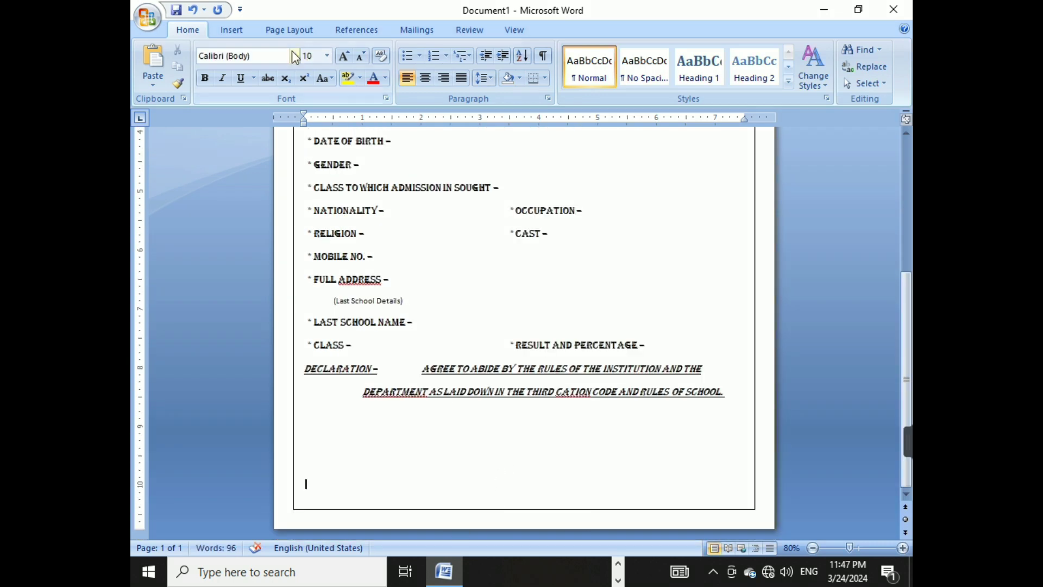
Place two matching rounded rectangles below the declaration, one near each side of the page.
left_click(232, 29)
left_click(336, 71)
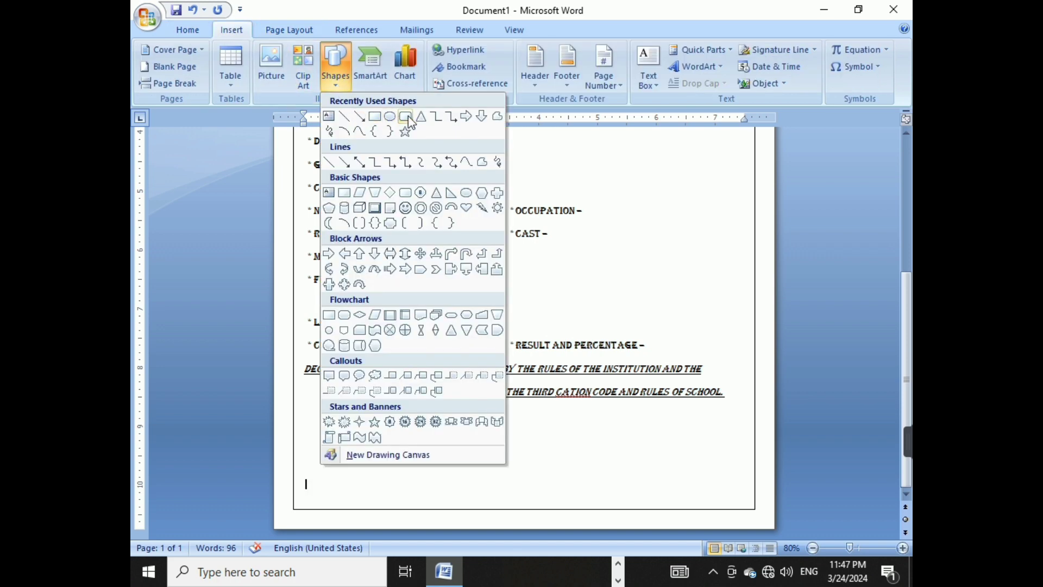
left_click(408, 117)
mouse_move(337, 435)
left_mouse_down()
mouse_move(442, 485)
mouse_move(438, 466)
mouse_move(668, 487)
mouse_move(684, 472)
left_mouse_up()
left_click(482, 459)
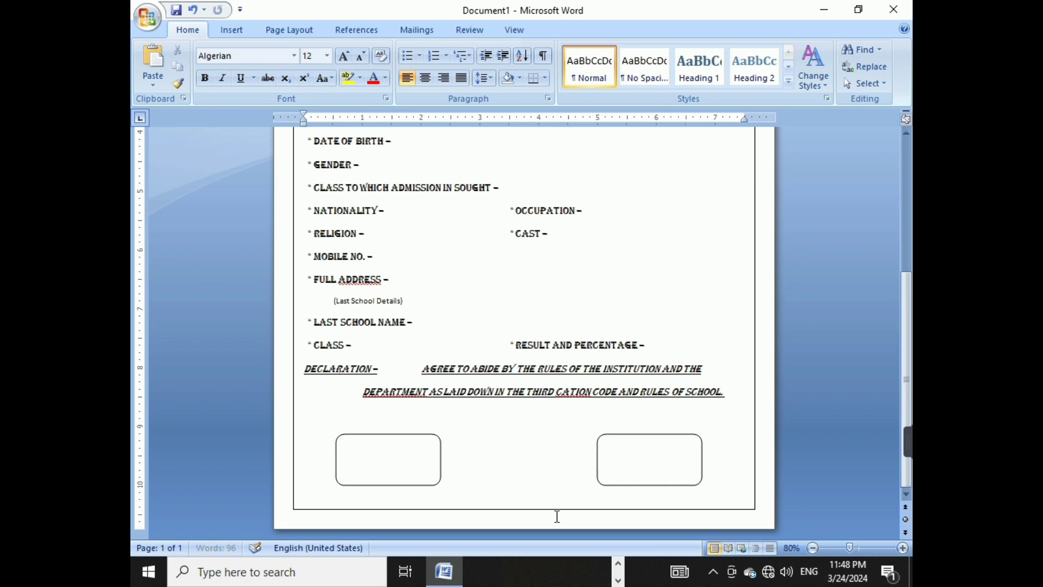
Caption the first signature box "Student's Signature" in the Cambria (Headings) font.
key("Return")
key("BackSpace")
type("S")
key("BackSpace")
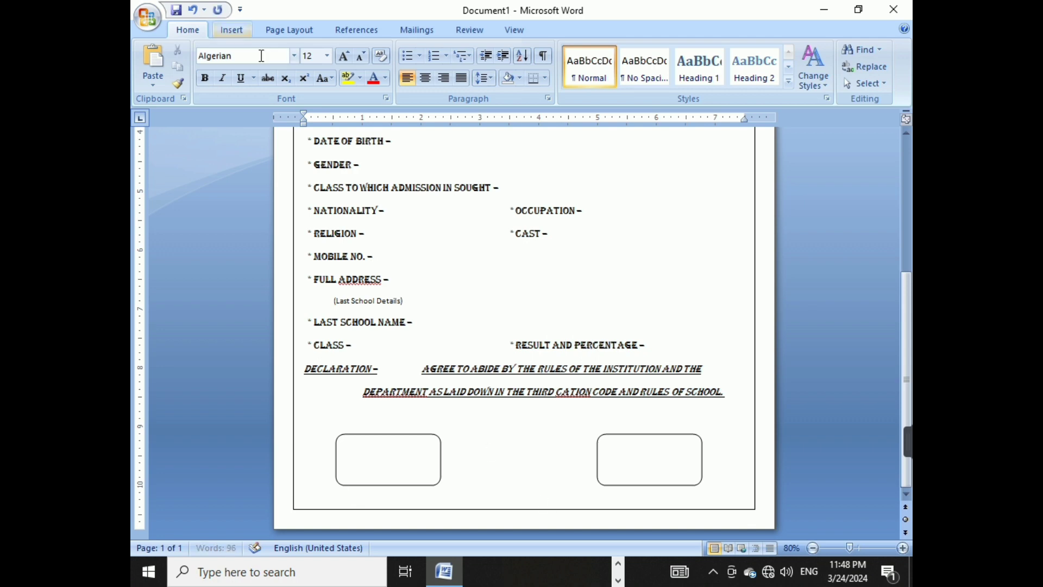
left_click(294, 56)
left_click(282, 88)
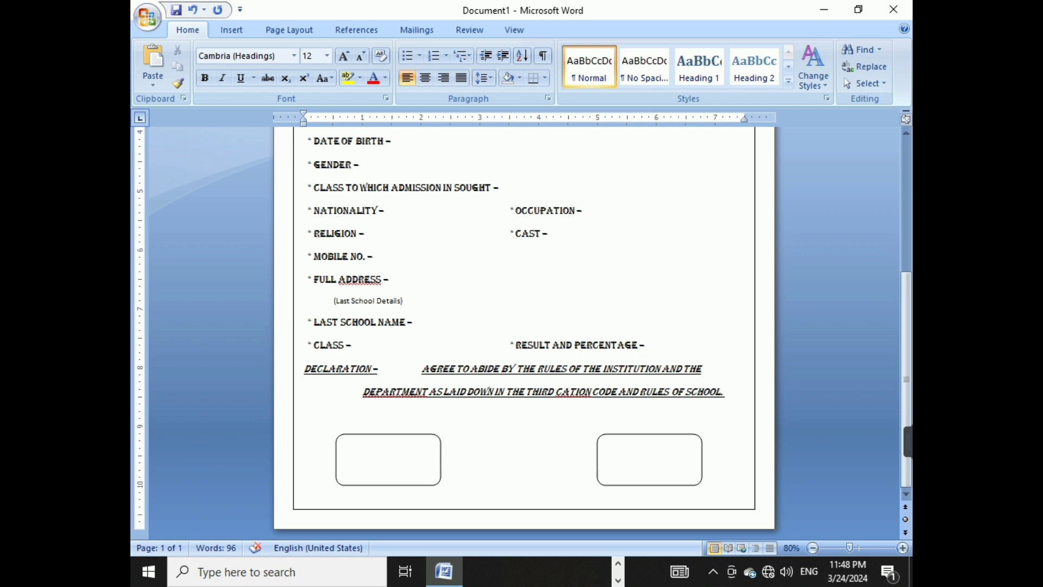
type("Student's Singnature")
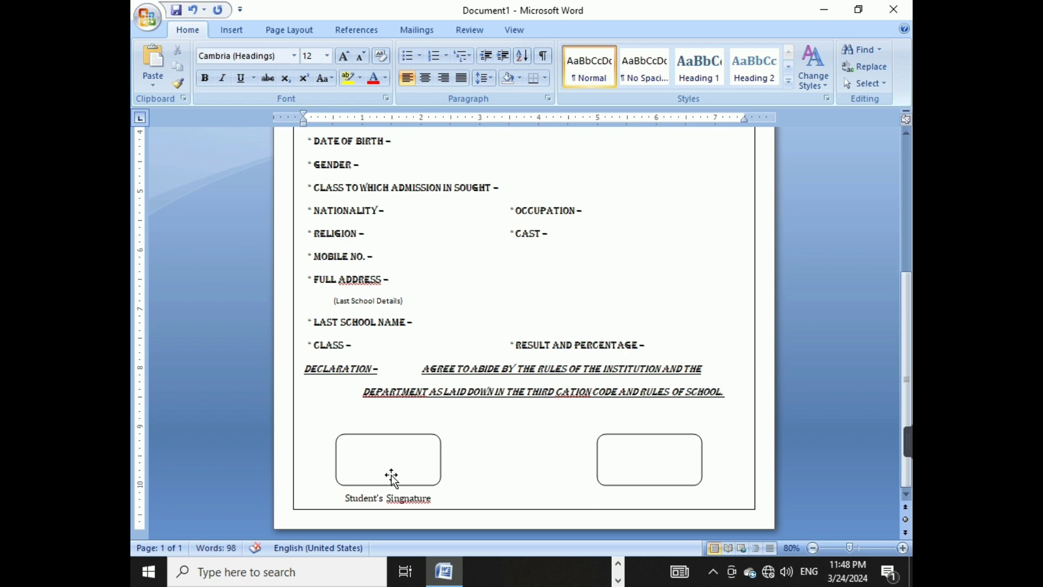
left_click(416, 497)
key("BackSpace")
key("BackSpace")
Add the caption "Parent's Signature" on the same line and align it beneath the second signature box.
key("Tab")
key("Tab")
key("Tab")
key("Tab")
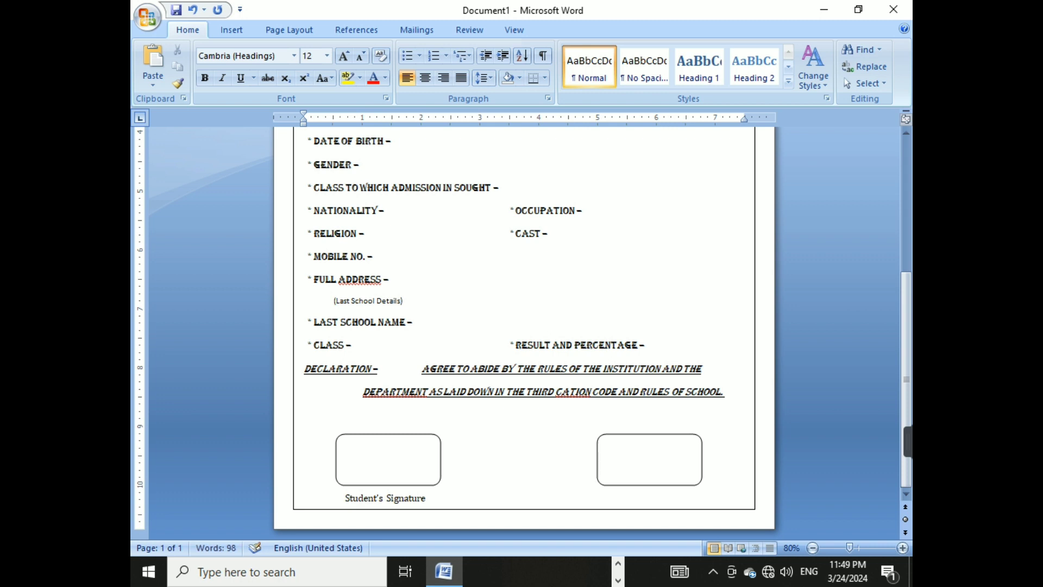
type("Pare")
type("nt's")
key("BackSpace")
key("BackSpace")
type("'s Signature")
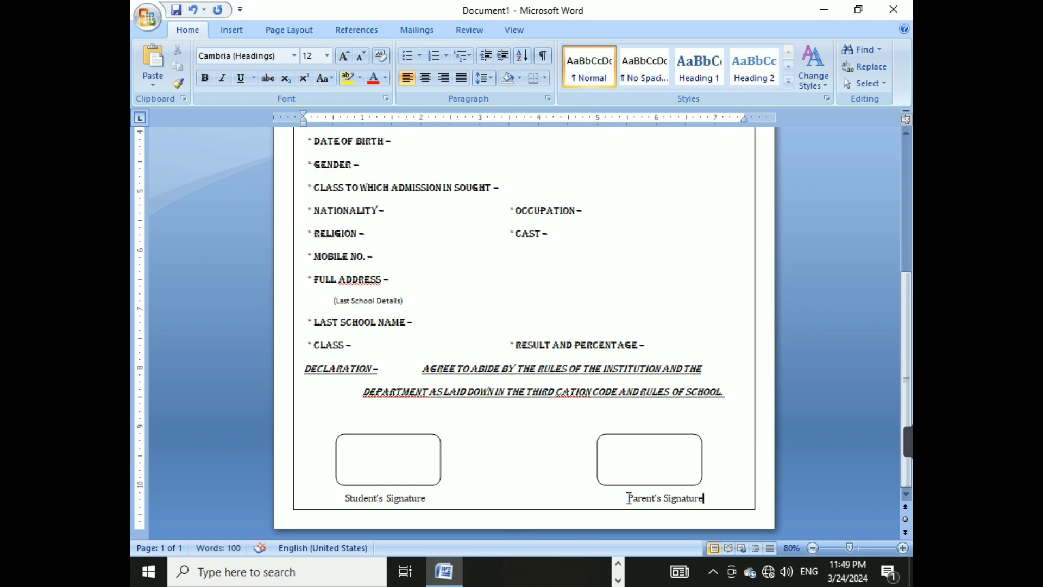
key("ctrl+e")
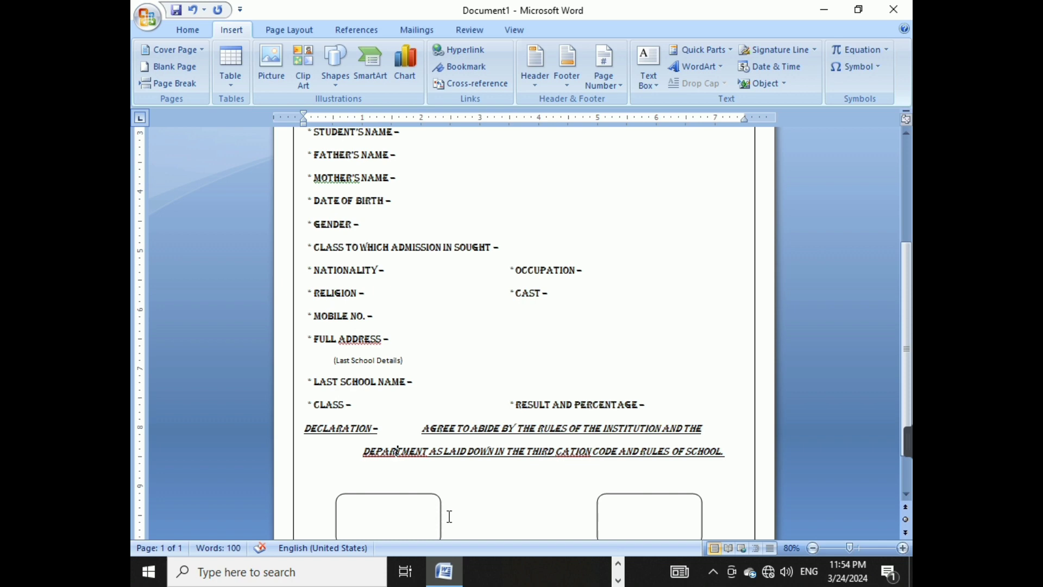
Draw a rounded rectangle about 1.17" high and 1.01" wide below the "S.R." field.
scroll(450, 517, "up", 3)
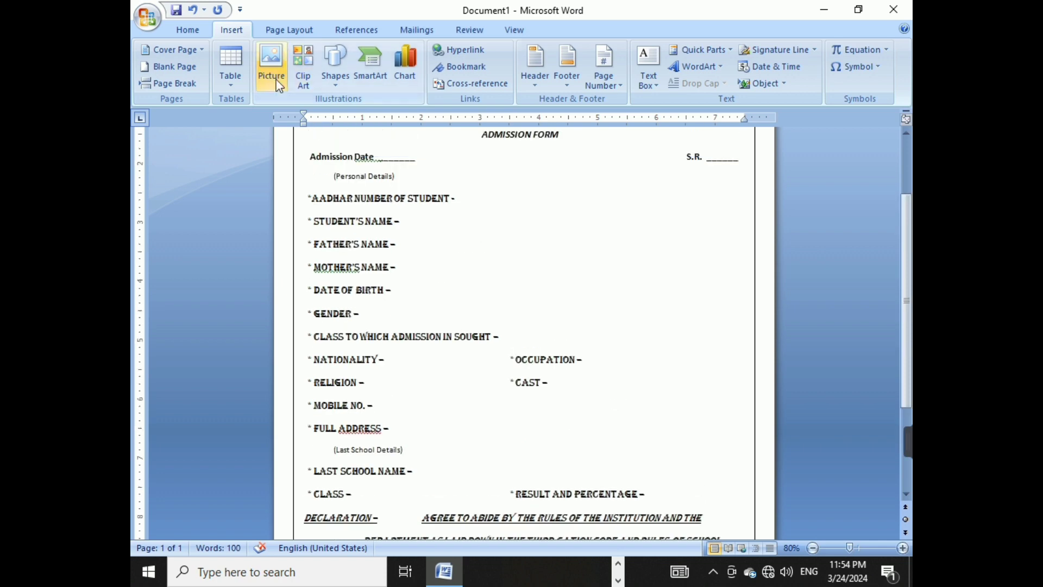
left_click(342, 82)
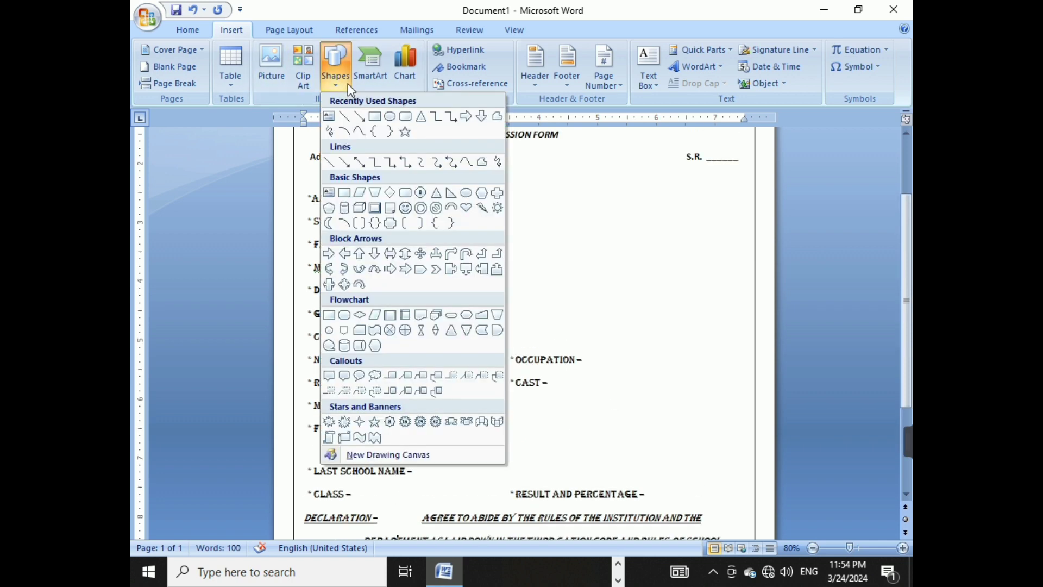
left_click(381, 123)
scroll(389, 209, "down", 5)
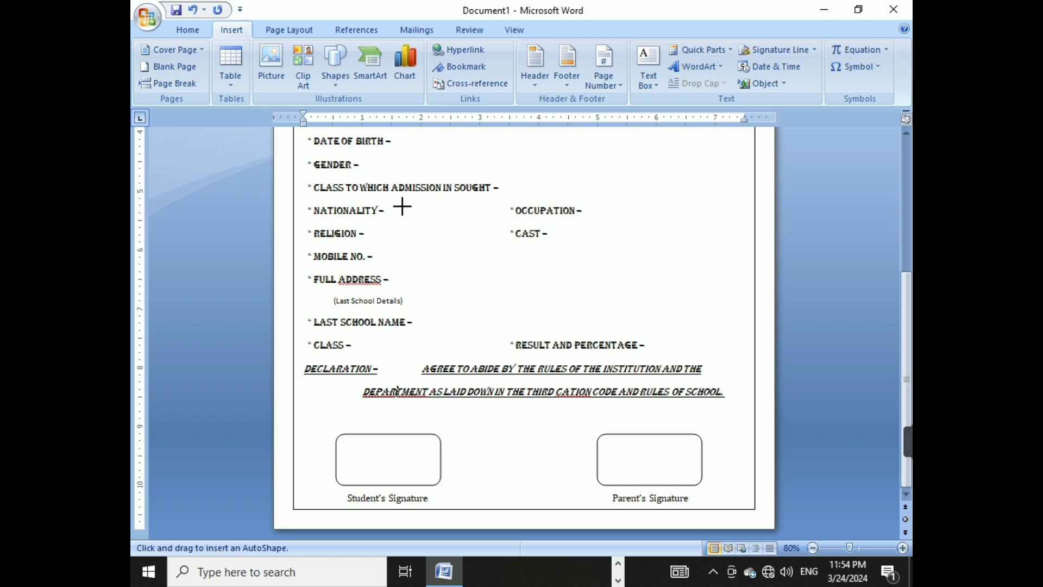
scroll(641, 221, "up", 8)
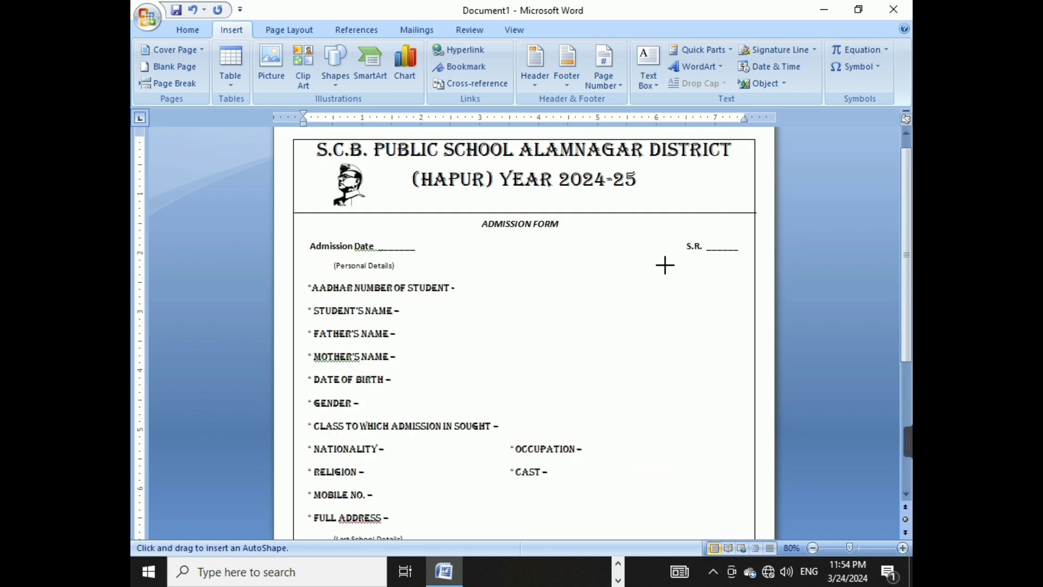
left_click_drag(665, 265, 725, 333)
left_click(649, 341)
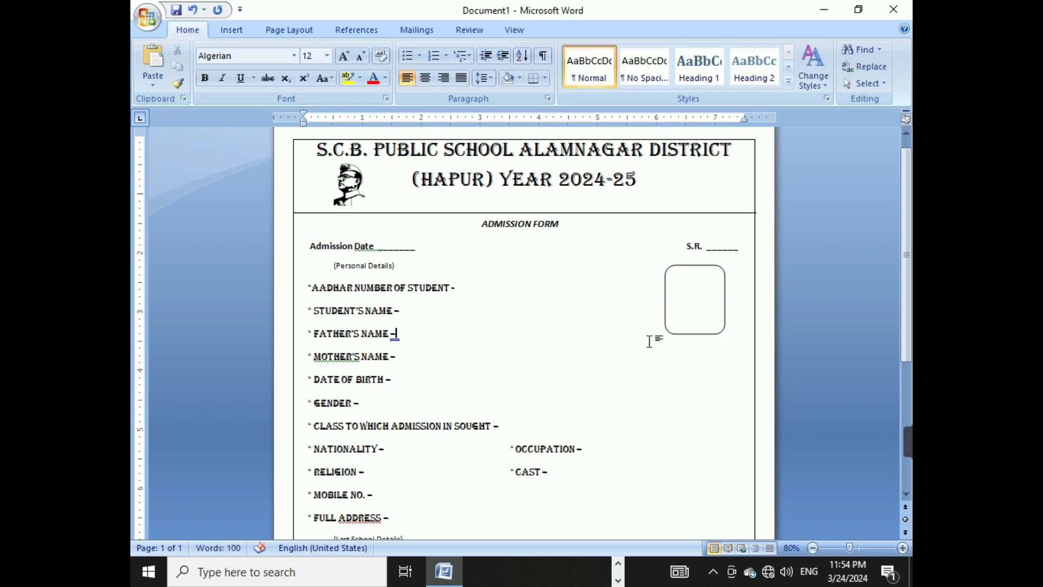
Add the text "Photo" inside the rounded rectangle below "S.R." and shift it down to the middle.
left_click(695, 305)
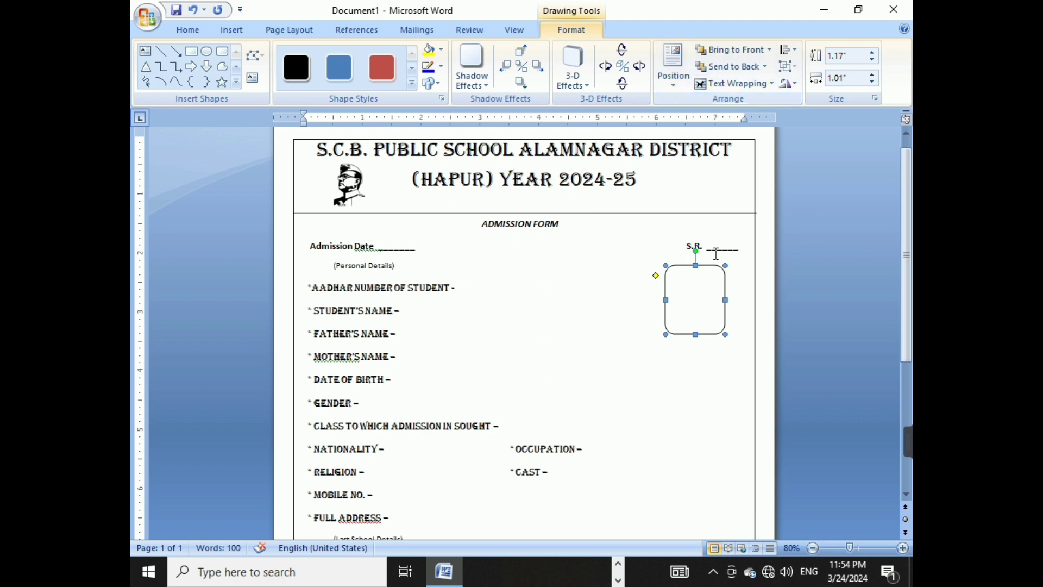
right_click(699, 304)
left_click(742, 365)
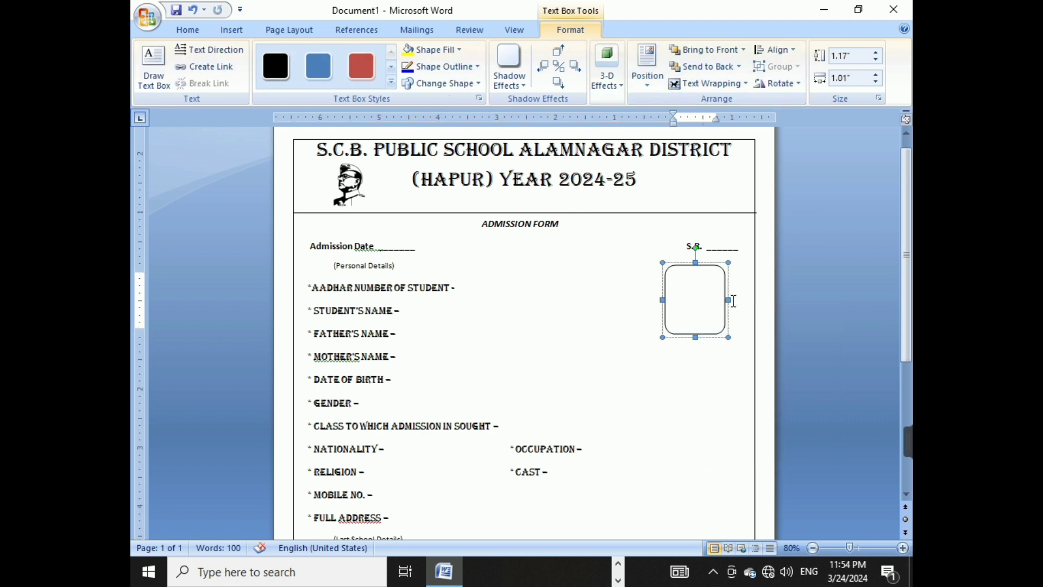
type("Photo")
left_click(675, 276)
key("Return")
key("Return")
key("Return")
key("BackSpace")
left_click(520, 286)
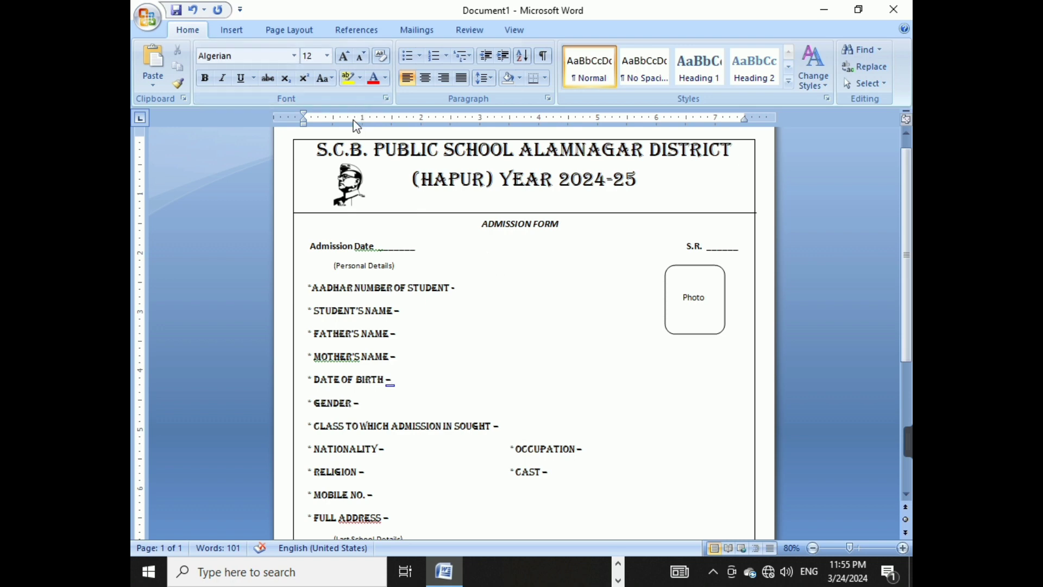
Draw a small rectangle about 0.23" high and 0.27" wide after "AADHAR NUMBER OF STUDENT –".
left_click(244, 32)
left_click(335, 65)
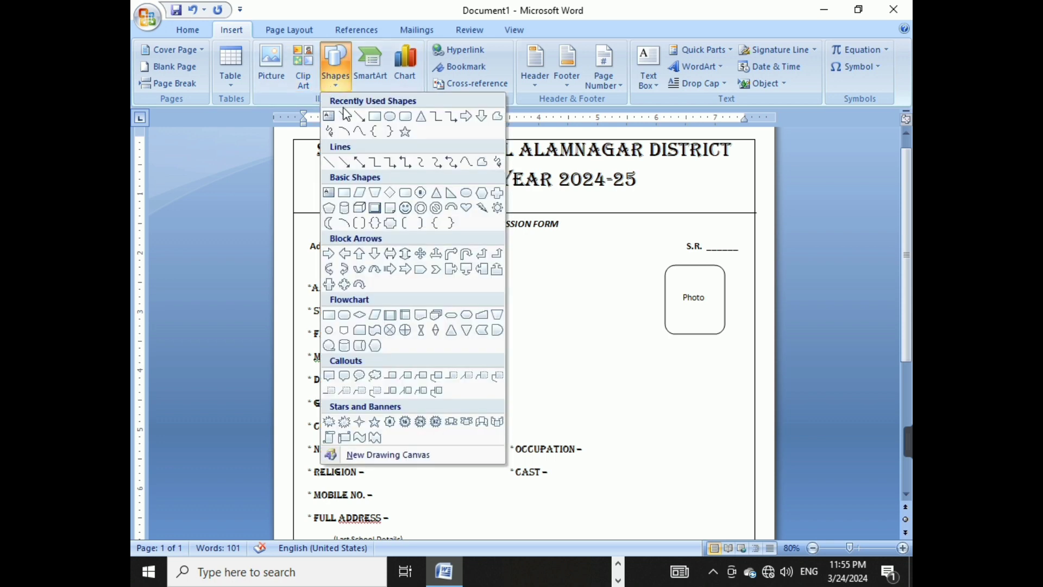
left_click(375, 118)
left_click_drag(464, 283, 482, 299)
left_click(473, 295)
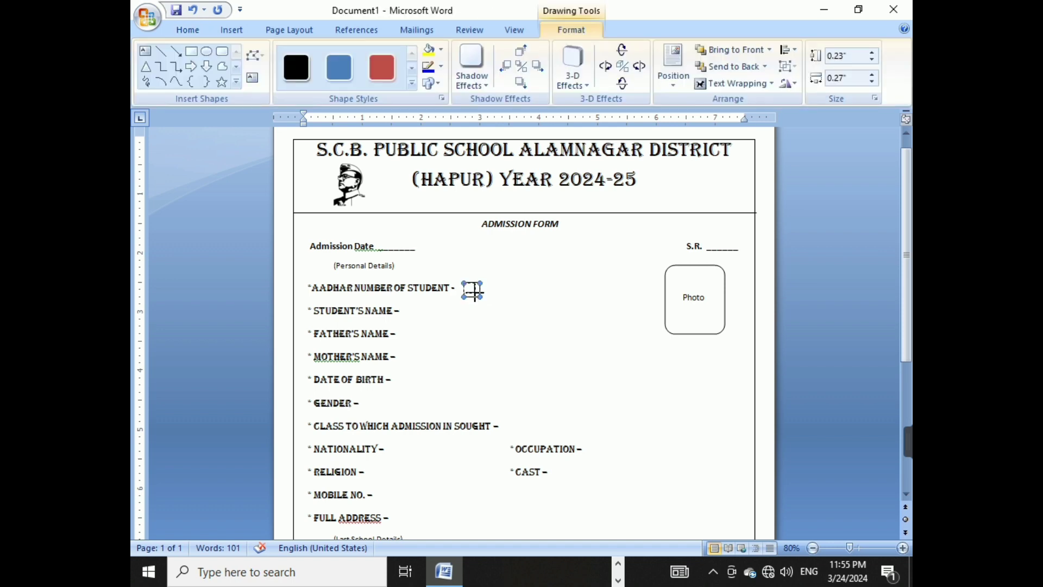
Duplicate the small box along the Aadhar number line to form three separate sets of four adjoining boxes.
left_click_drag(473, 298, 519, 291)
key("ctrl+z")
left_click_drag(520, 288, 545, 288)
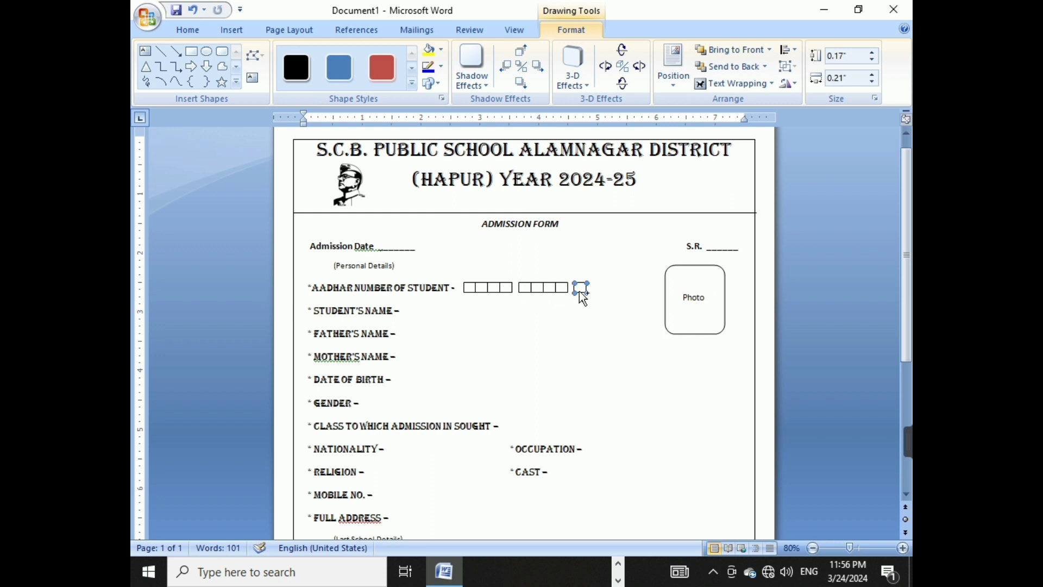
left_click_drag(595, 296, 618, 291)
left_click(620, 303)
Group the first set of four boxes on the Aadhar number line.
scroll(559, 319, "down", 2)
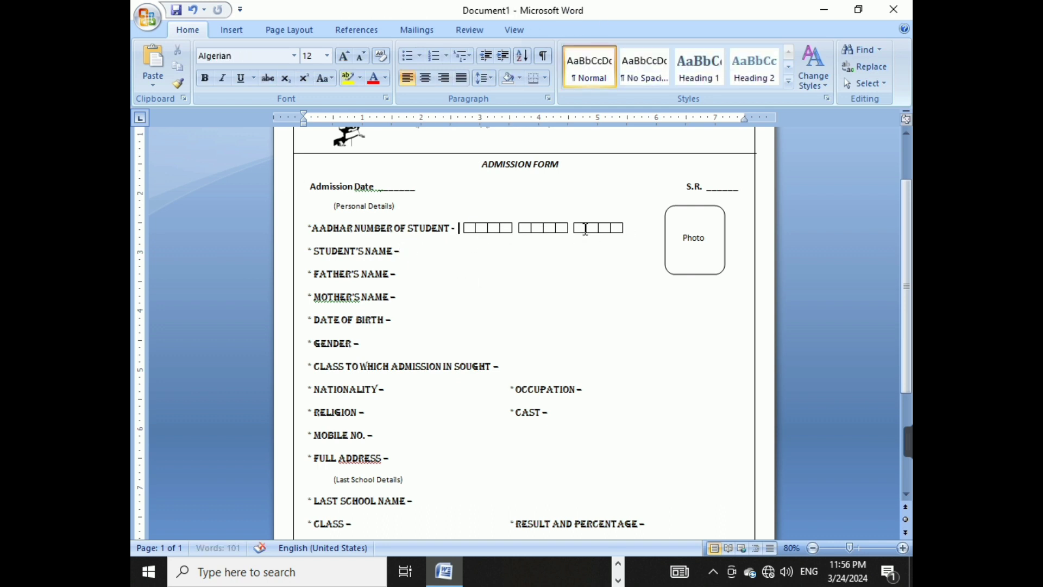
left_click(482, 228)
left_click(493, 229)
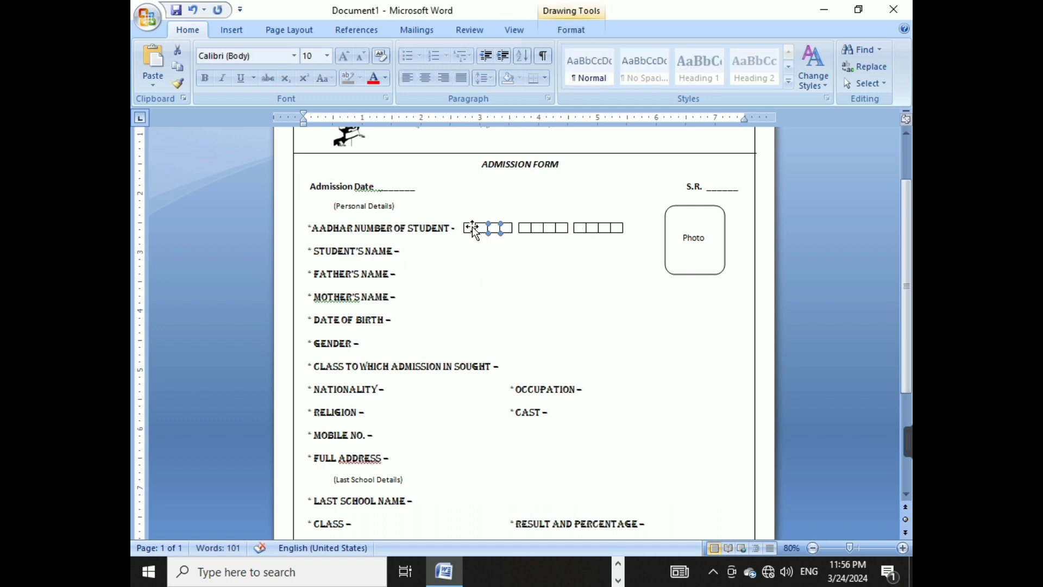
left_click(472, 227)
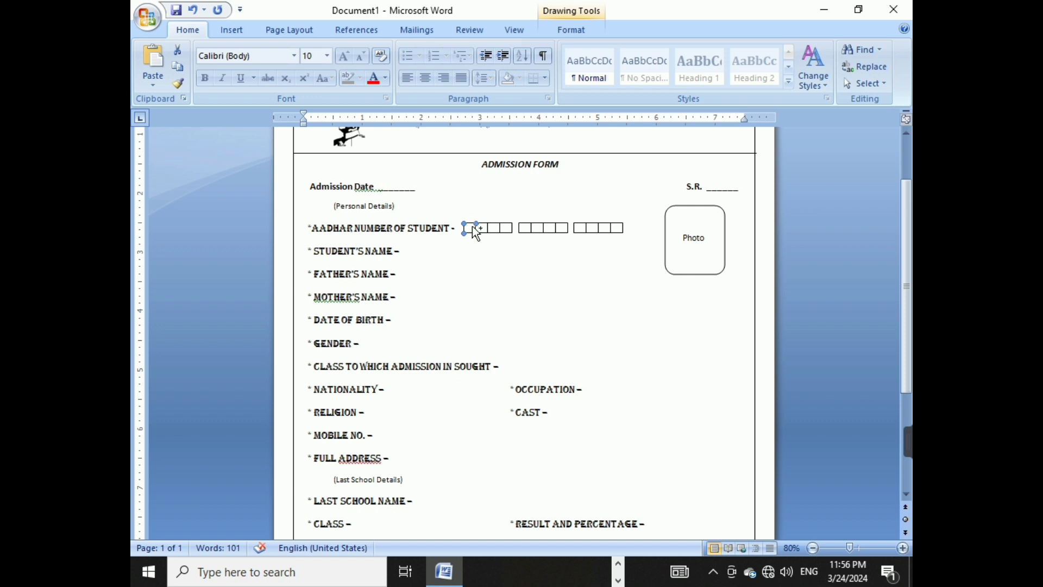
right_click(503, 233)
mouse_move(548, 293)
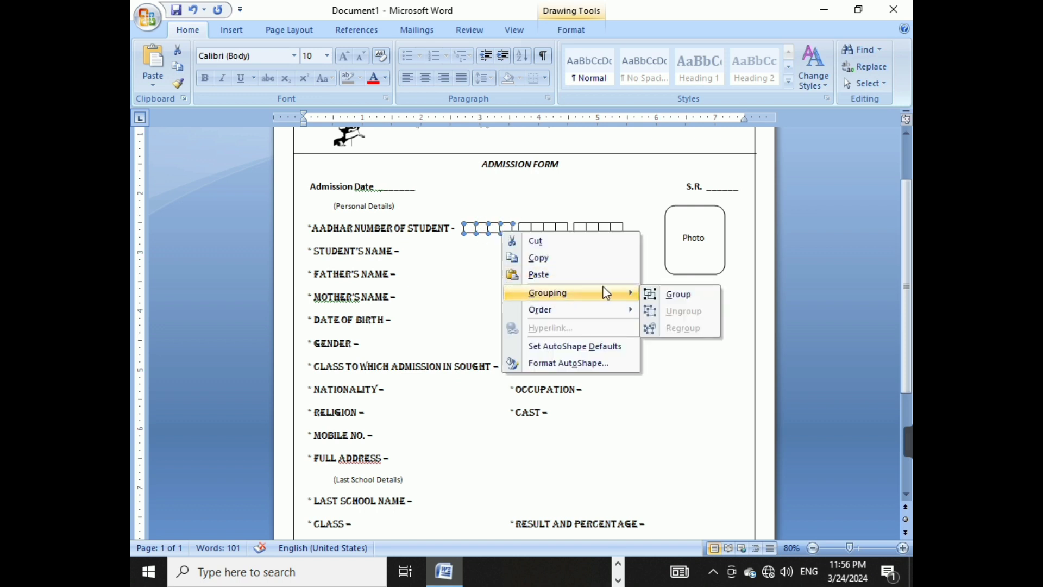
left_click(679, 294)
Group the second set of four boxes on the Aadhar number line.
left_click(519, 231)
left_click(526, 227)
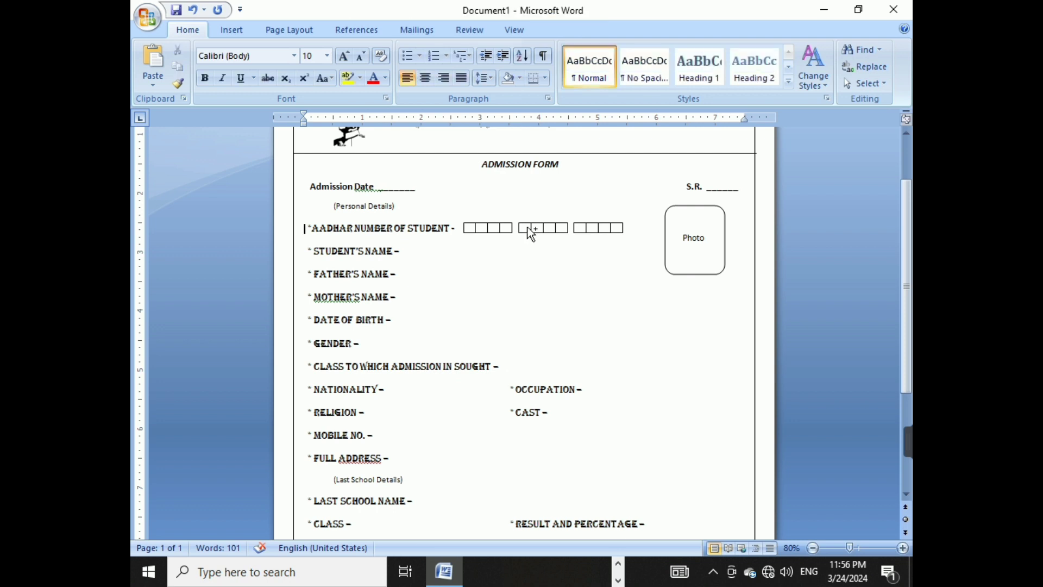
left_click(538, 227, "shift")
left_click(551, 227, "shift")
left_click(563, 227, "shift")
right_click(564, 231)
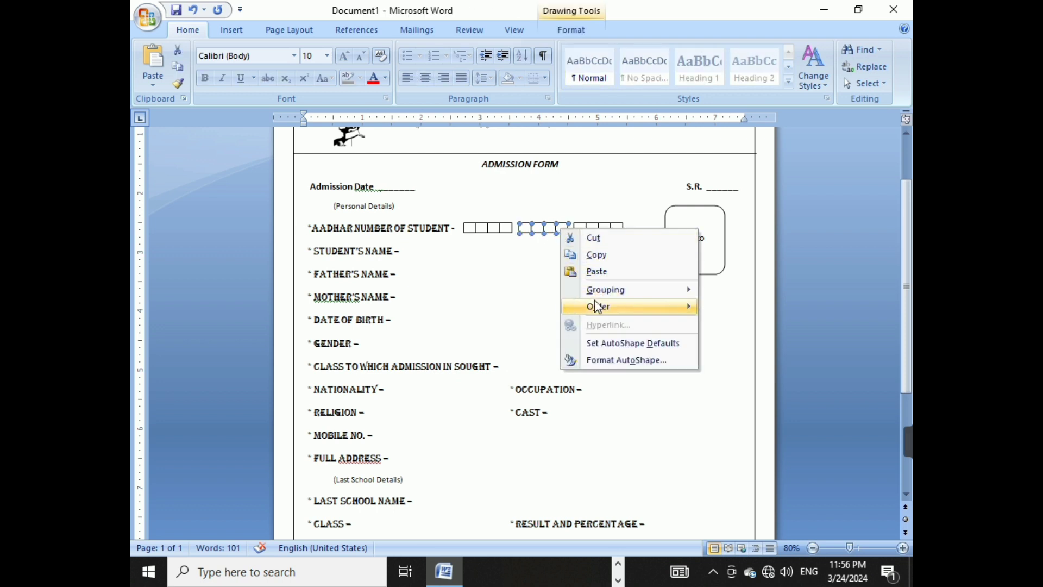
mouse_move(617, 292)
left_click(708, 294)
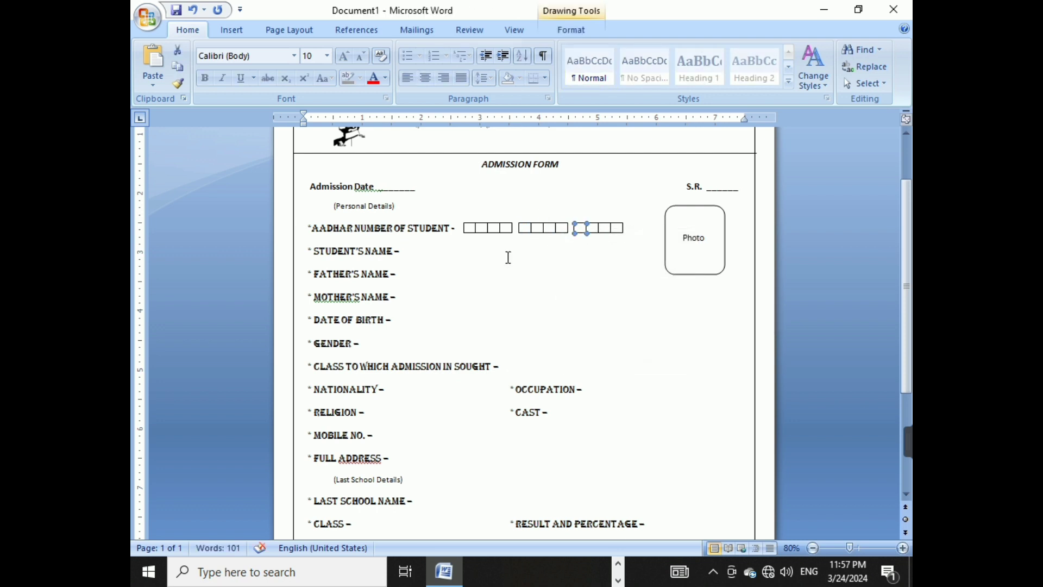
Group the third set of four boxes on the Aadhar number line.
left_click(593, 227, "shift")
left_click(606, 227, "shift")
right_click(613, 228)
mouse_move(649, 293)
left_click(761, 293)
Copy the first four-box group and place the pasted copy right after "STUDENT'S NAME –".
left_click(487, 333)
left_click(500, 229)
right_click(505, 228)
left_click(539, 254)
right_click(406, 246)
left_click(434, 290)
left_click_drag(488, 238, 425, 249)
key("ctrl+Down")
key("ctrl+Down")
key("ctrl+Down")
key("ctrl+Down")
key("ctrl+Down")
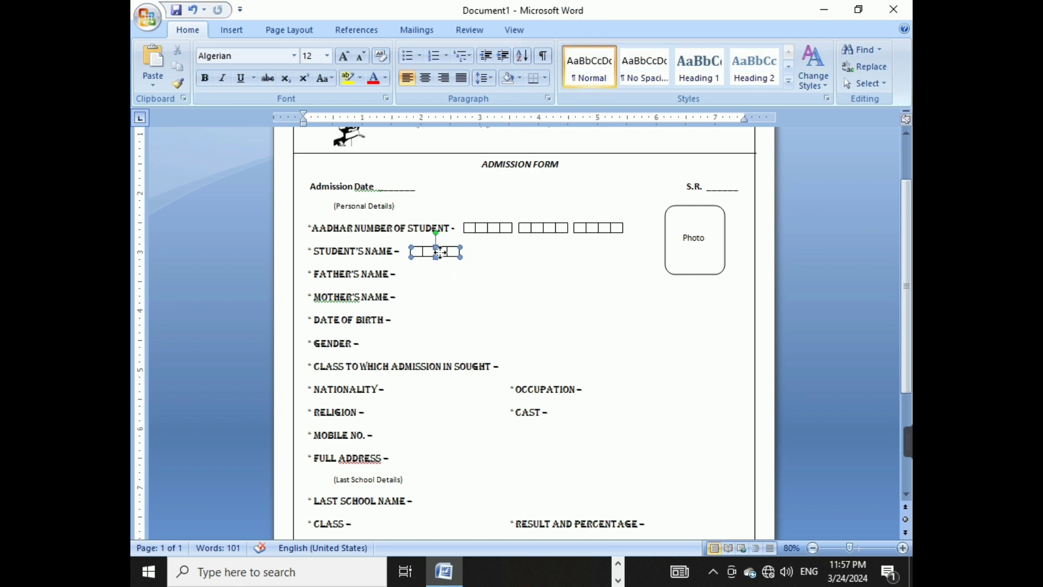
Duplicate the four-box group along the student's name line and delete the surplus copy, leaving a row of twelve boxes.
left_click_drag(442, 251, 597, 254)
left_click(540, 288)
left_click(590, 291)
left_click(582, 252)
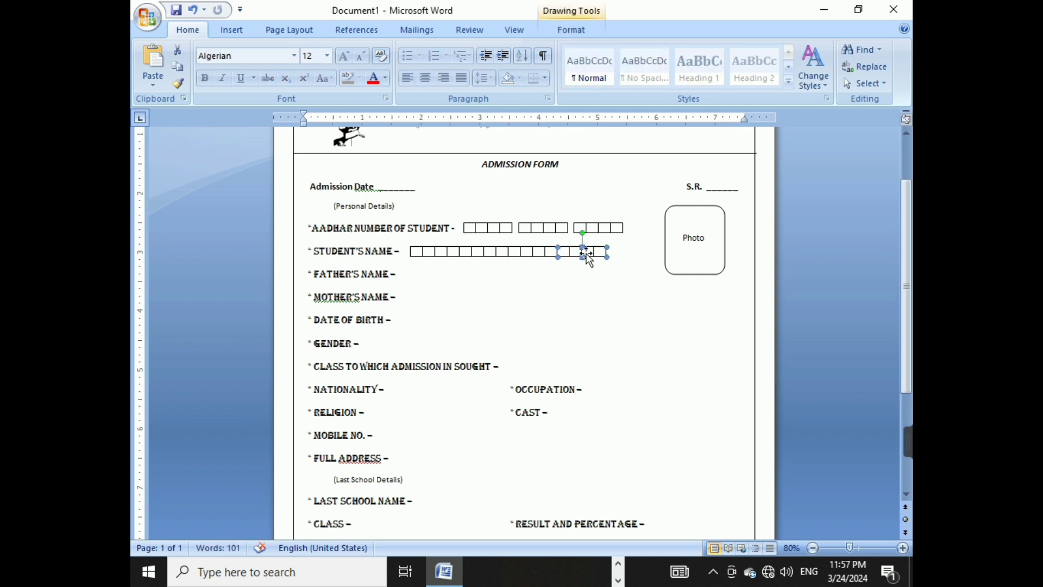
key("Delete")
left_click(586, 297)
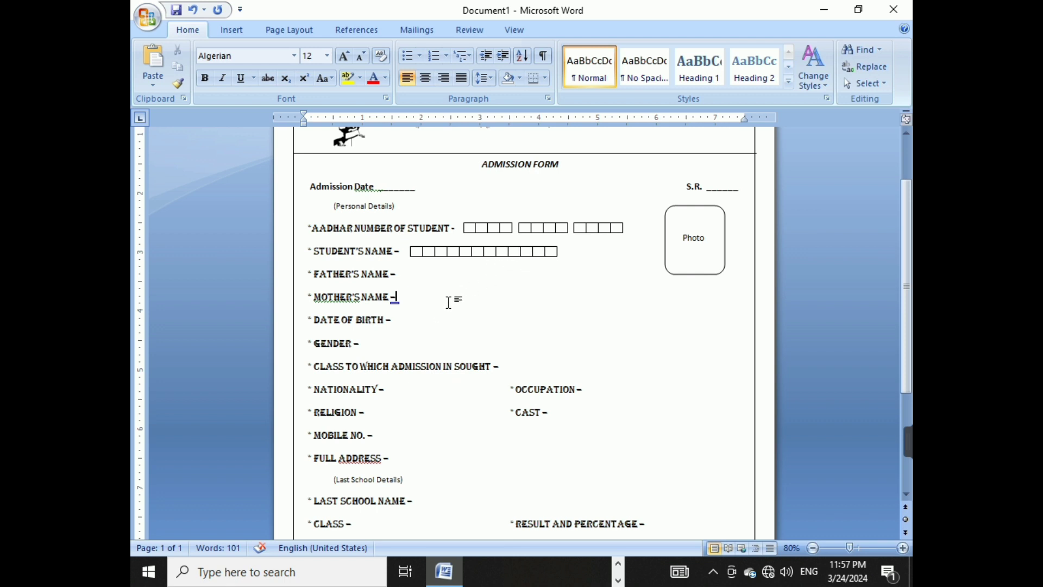
Group the three four-box sets on the student's name line into one twelve-box row.
left_click(460, 252)
left_click(426, 254)
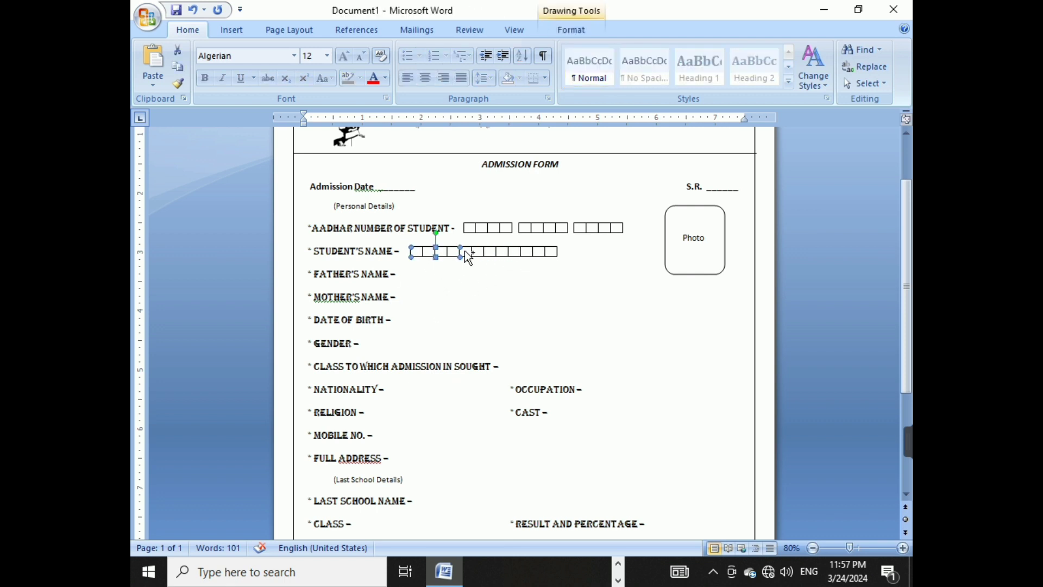
right_click(531, 253)
mouse_move(570, 315)
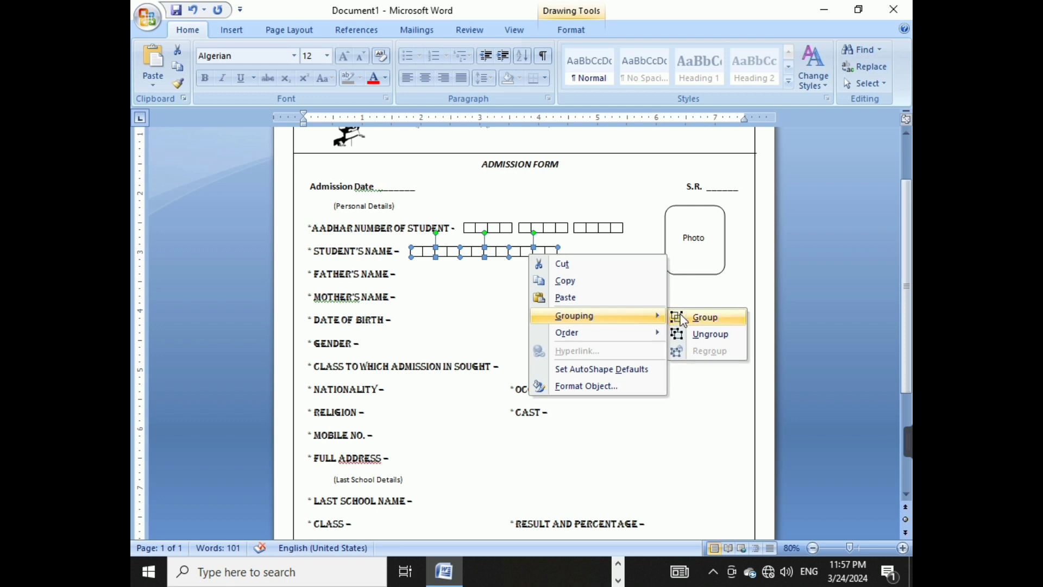
left_click(704, 315)
right_click(499, 254)
key("Escape")
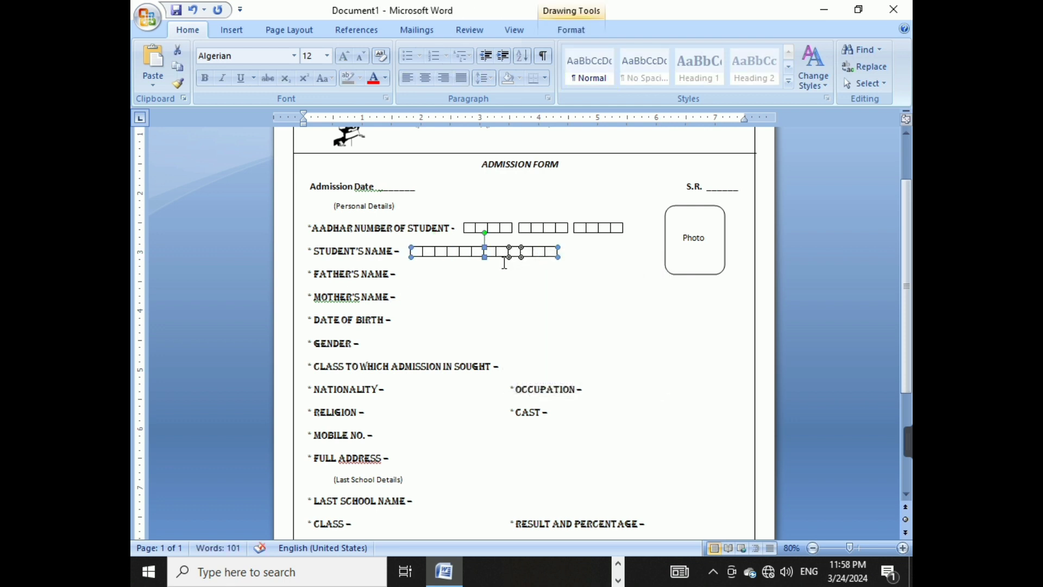
Place copies of the twelve-box row on the father's and mother's name lines and nudge the student's name row slightly left.
left_click_drag(500, 252, 504, 338)
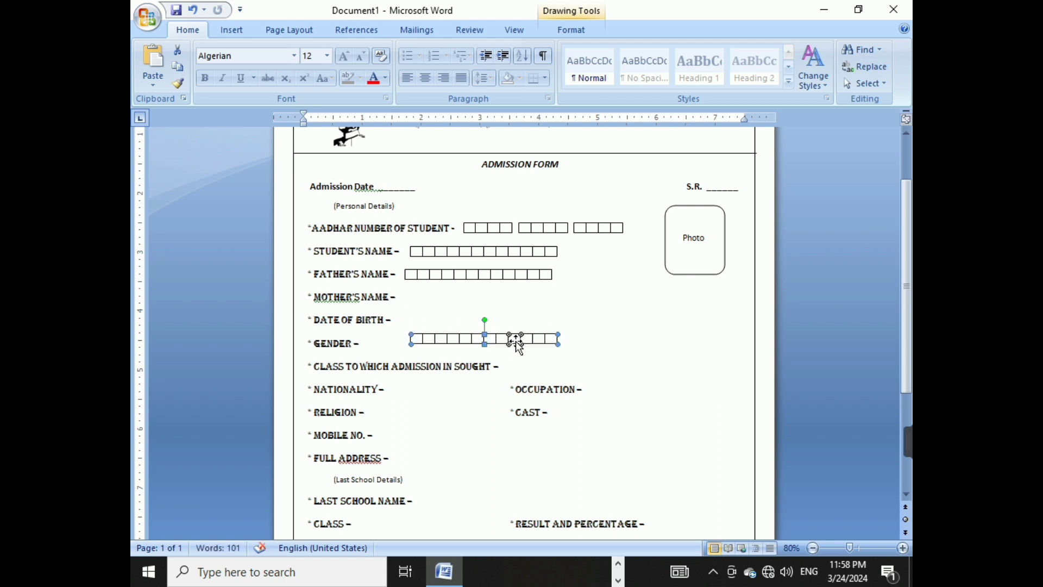
key("ctrl+z")
scroll(538, 326, "down", 1)
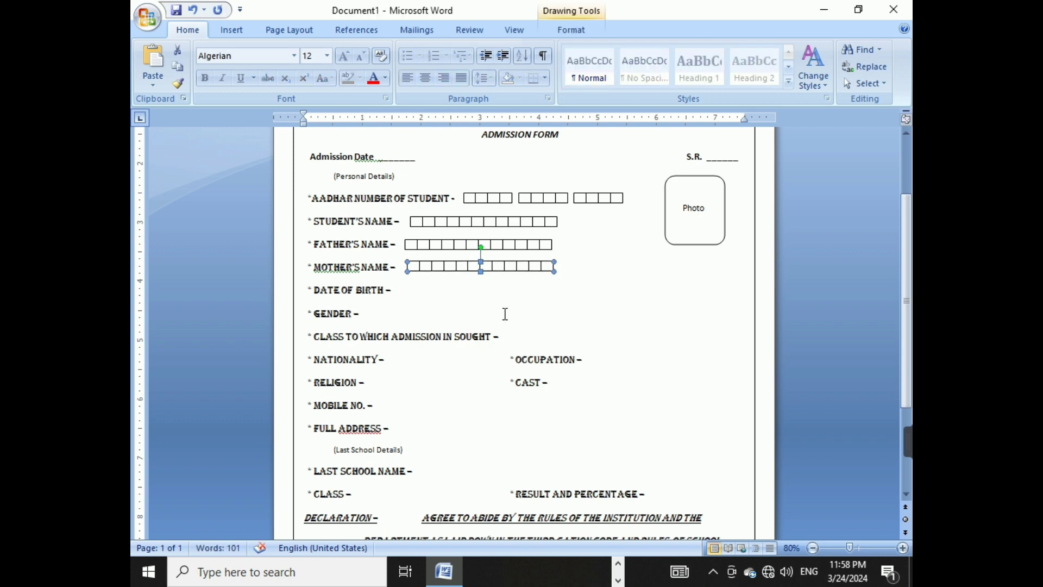
left_click(501, 317)
left_click(459, 245)
left_click(536, 312)
scroll(536, 312, "down", 1)
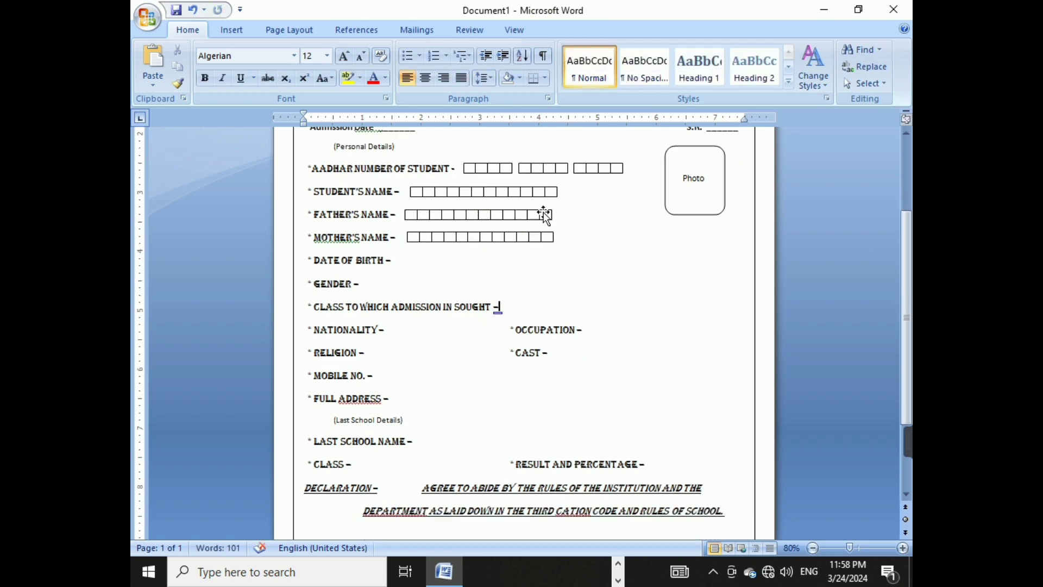
left_click(504, 197)
left_click_drag(503, 204, 501, 204)
Add the note "*(IN AADHAR CARD)" after the boxes on the student's name line.
left_click(568, 196)
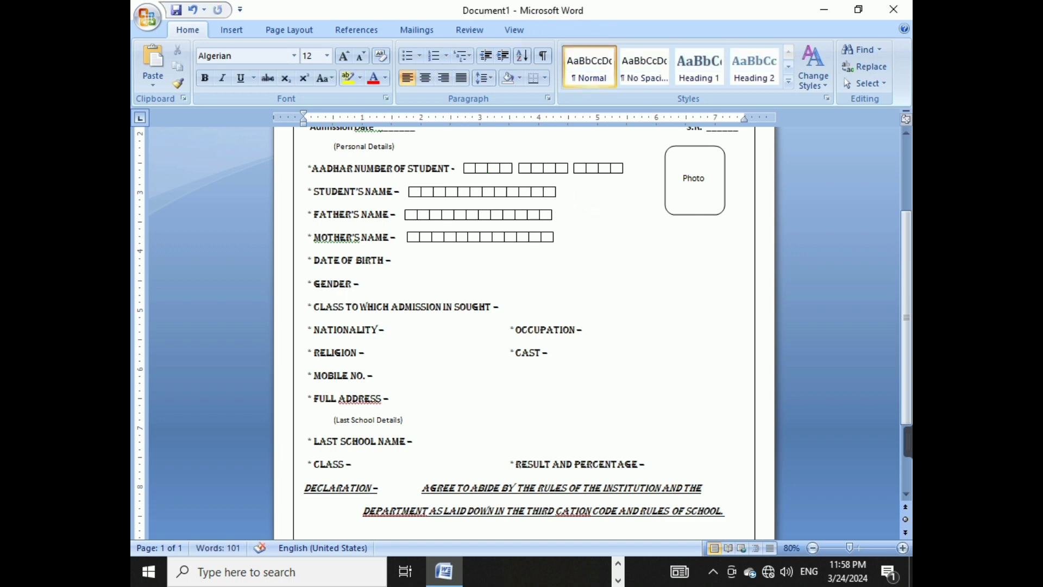
key("Tab")
type("(IN AADHAR CARD")
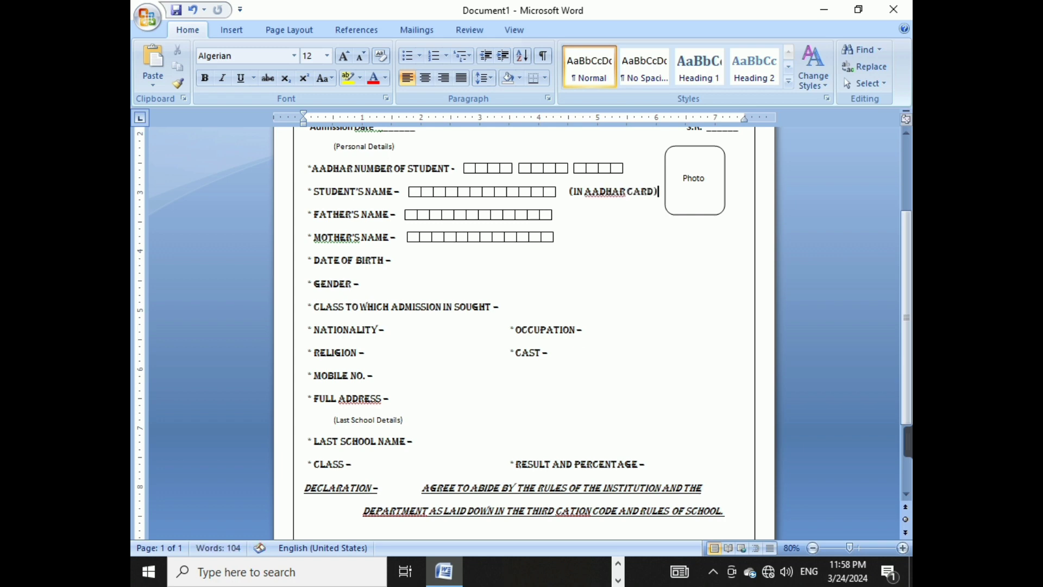
left_click(569, 191)
type("*")
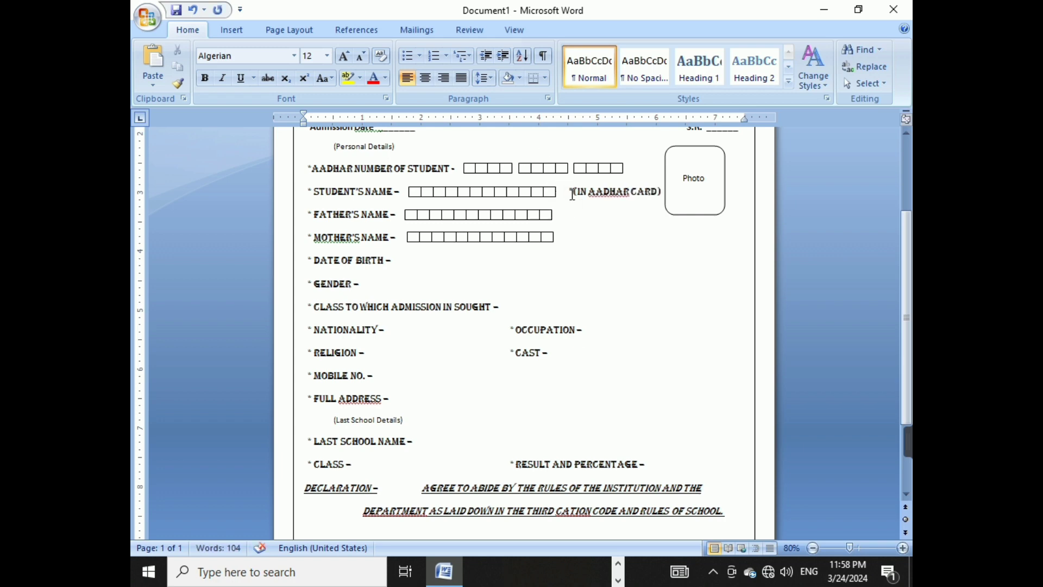
Format the Aadhar card note beside the student's name boxes as bold Calibri (Body), size 9.
left_click_drag(569, 192, 647, 197)
left_click(294, 56)
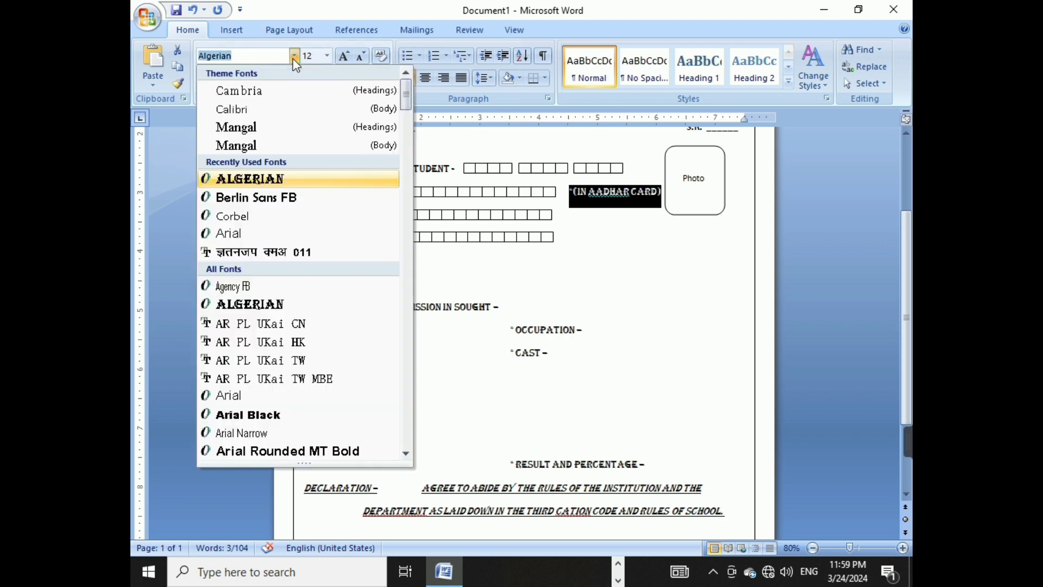
left_click(270, 110)
left_click(361, 56)
left_click(361, 55)
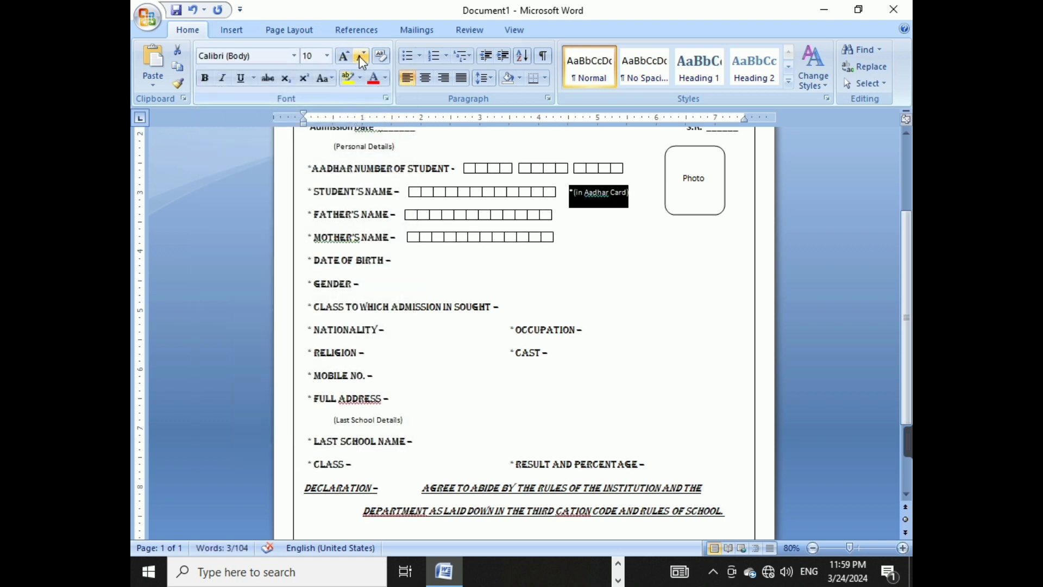
left_click(361, 56)
left_click(597, 235)
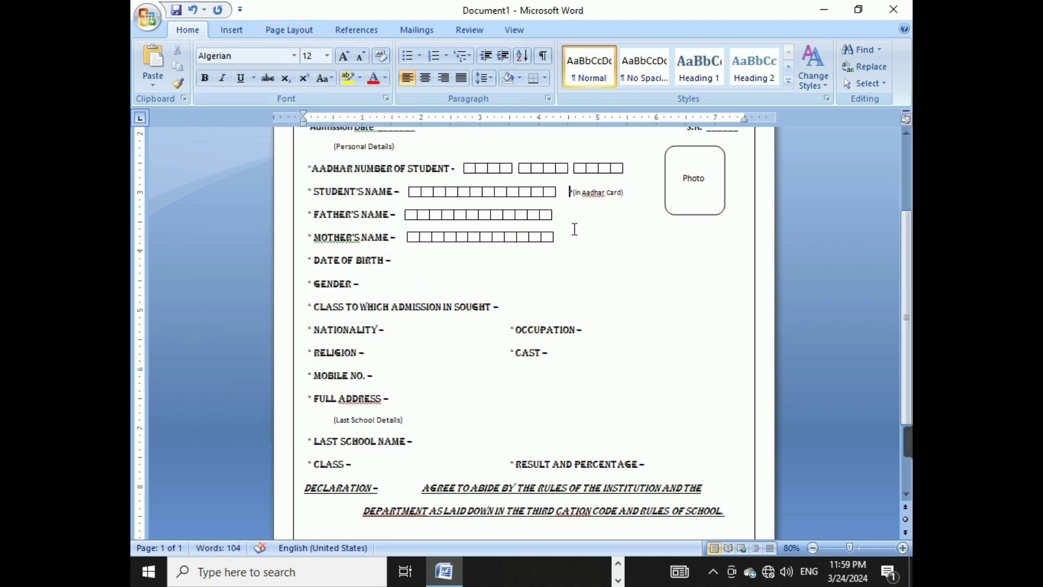
left_click_drag(567, 202, 624, 194)
left_click(623, 248)
left_click(505, 171)
key("ctrl+z")
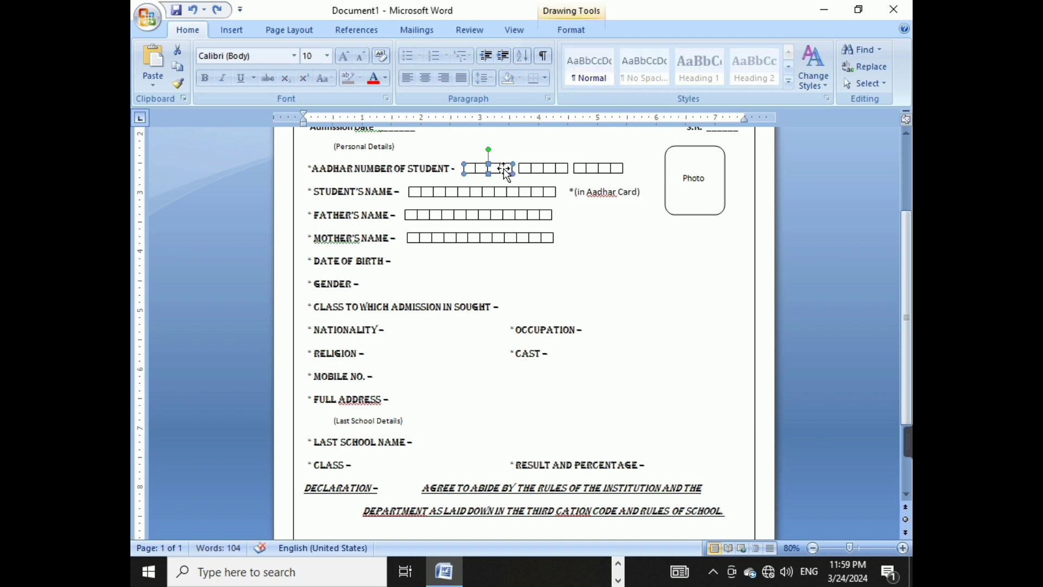
left_click(217, 9)
left_click(218, 11)
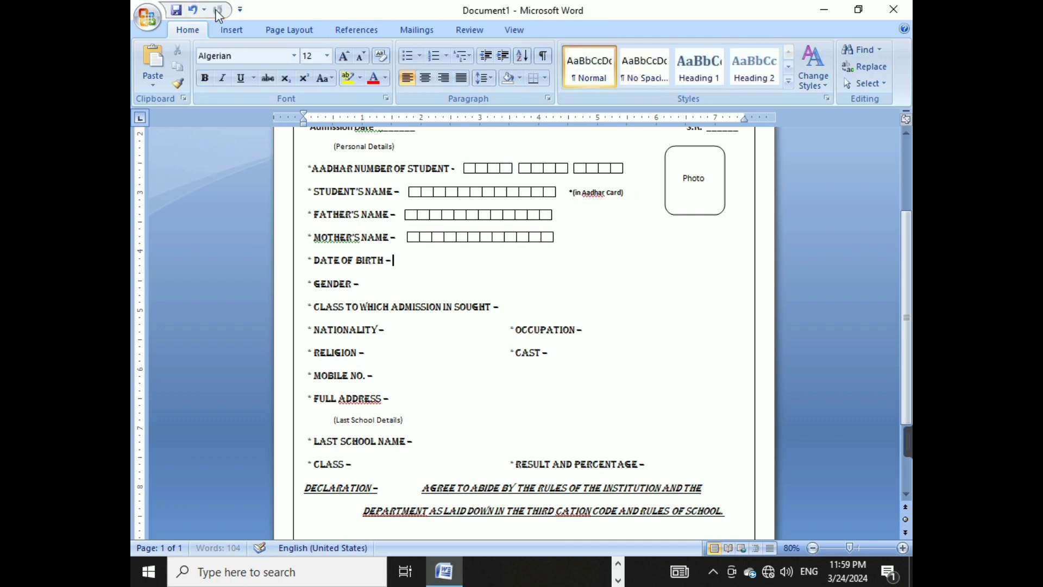
Copy the first Aadhar four-box group to the date of birth line and duplicate it to the left.
left_click(488, 167)
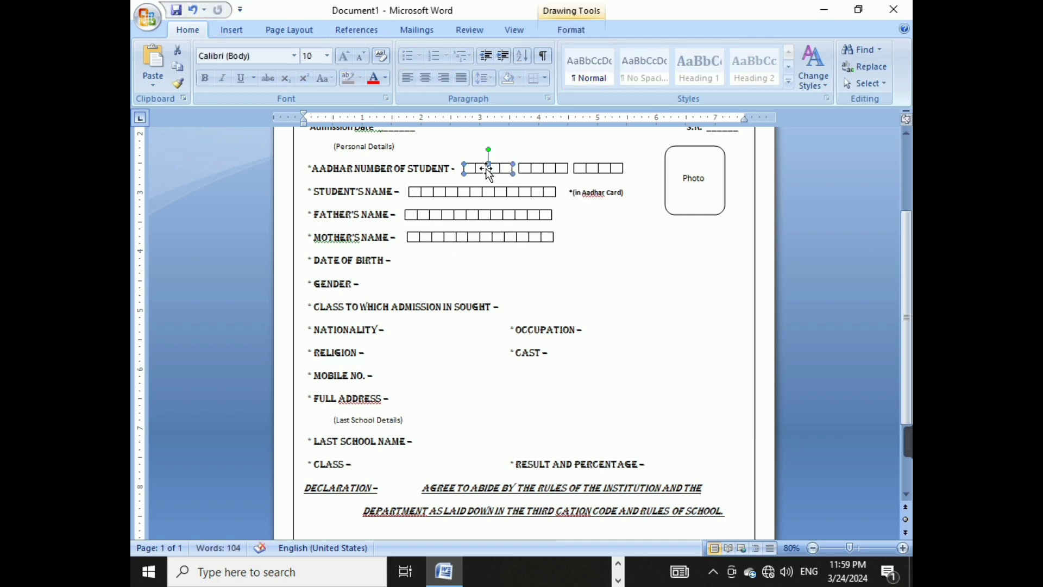
left_click(488, 173)
left_click_drag(493, 177, 519, 259)
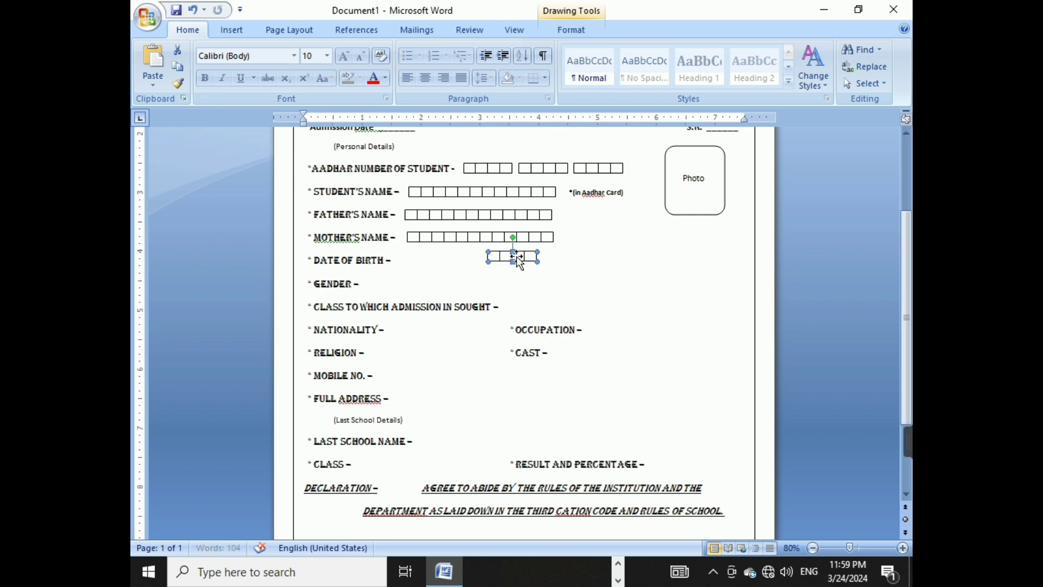
key("ctrl+z")
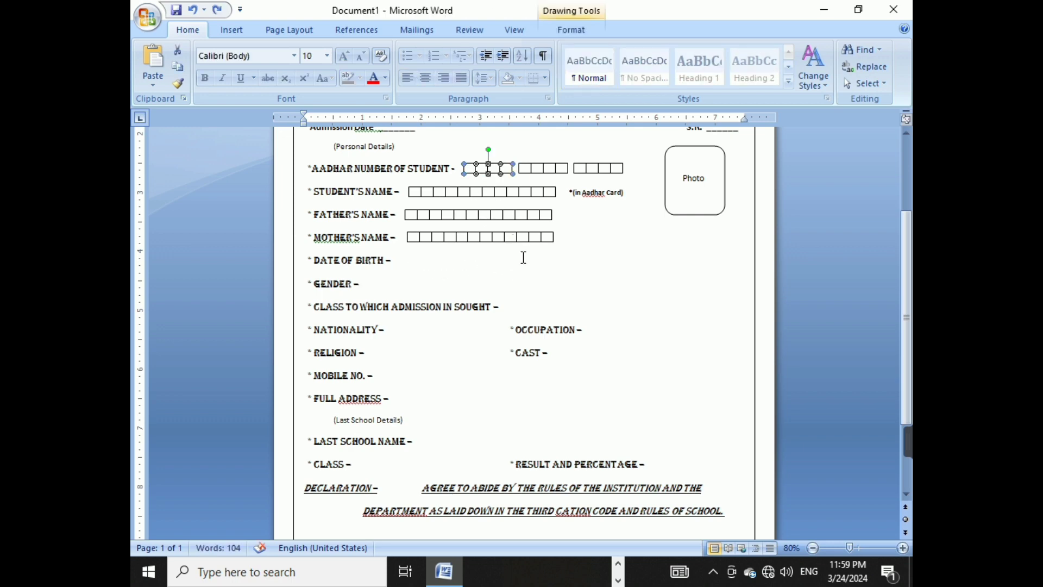
key("ctrl+y")
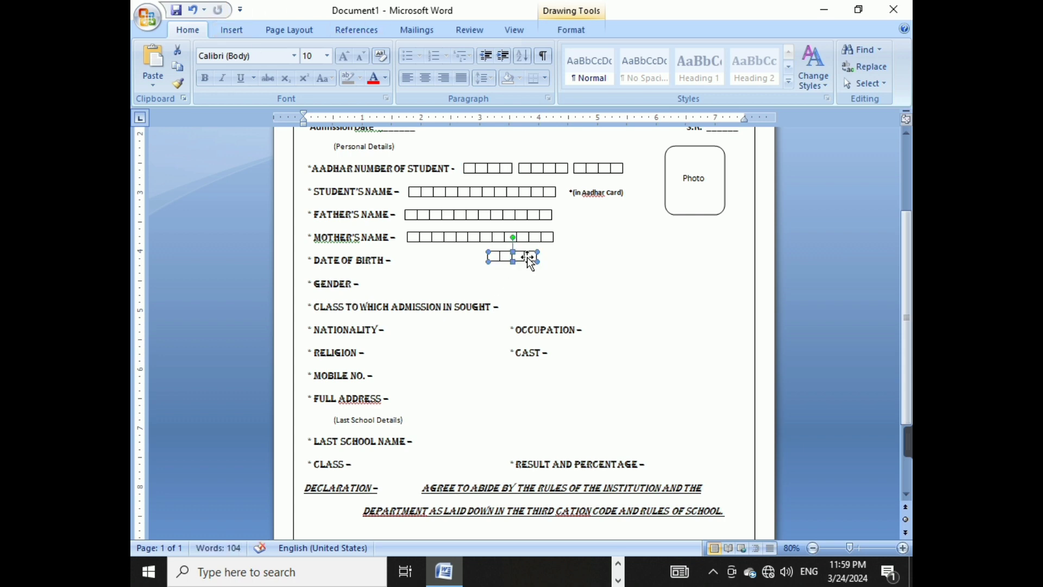
left_click_drag(530, 261, 458, 263, "ctrl")
Ungroup the left four-box copy on the date of birth line and group its last two boxes as a separate pair.
right_click(458, 265)
mouse_move(516, 319)
left_click(624, 341)
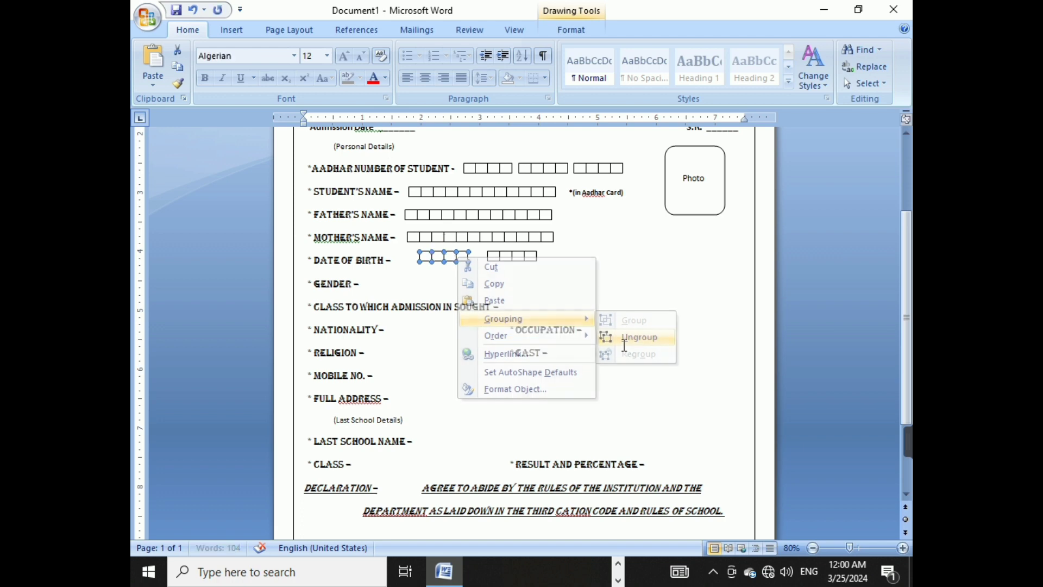
left_click(423, 274)
left_click(450, 257)
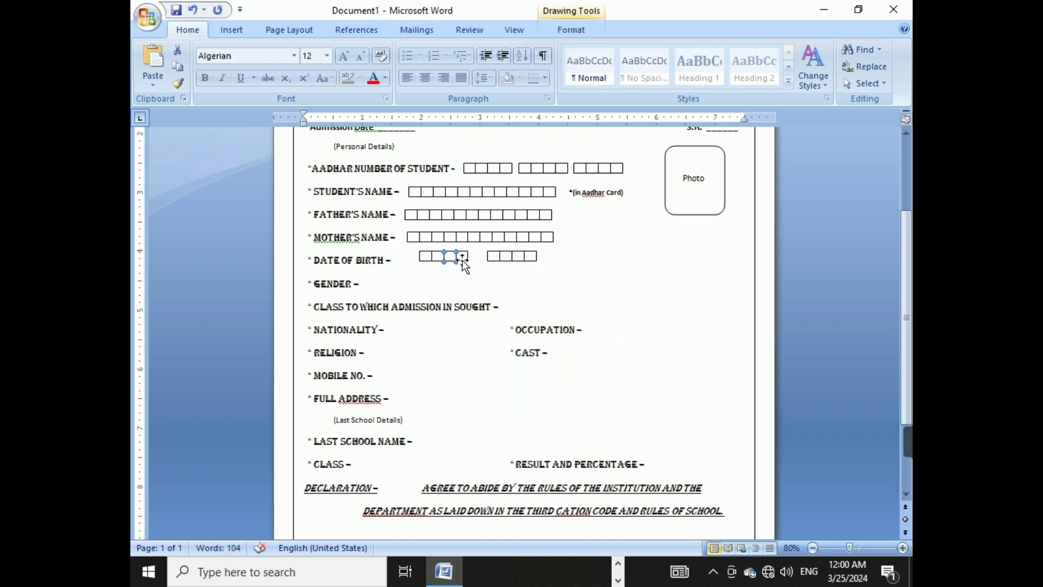
right_click(462, 260)
mouse_move(519, 314)
left_click(633, 317)
left_click_drag(448, 257, 455, 258)
left_click(446, 272)
Group the first two loose boxes on the date of birth line as a pair.
left_click(439, 258)
right_click(428, 255)
mouse_move(489, 317)
left_click(601, 317)
left_click(428, 263)
Nudge the first pair of boxes down and left so it sits level right after "DATE OF BIRTH –".
left_click(425, 255)
key("ctrl+Down")
key("ctrl+Down")
key("ctrl+Down")
key("ctrl+Down")
key("ctrl+Down")
key("ctrl+Left")
key("ctrl+Left")
key("ctrl+Left")
key("ctrl+Left")
key("ctrl+Left")
key("ctrl+Left")
key("ctrl+Left")
key("ctrl+Left")
key("ctrl+Left")
key("ctrl+Left")
key("ctrl+Left")
key("ctrl+Left")
key("ctrl+Left")
key("ctrl+Left")
key("ctrl+Left")
key("ctrl+Left")
key("ctrl+Left")
key("ctrl+Left")
key("ctrl+Left")
key("ctrl+Left")
Nudge the second pair of date of birth boxes into line just after the first pair, leaving a small gap.
left_click(455, 258)
key("ctrl+Left")
key("ctrl+Left")
key("ctrl+Left")
key("ctrl+Left")
key("ctrl+Left")
key("ctrl+Down")
key("ctrl+Down")
key("ctrl+Down")
Nudge the four-box year group into line with the two date of birth pairs, leaving a small gap after them.
left_click(496, 256)
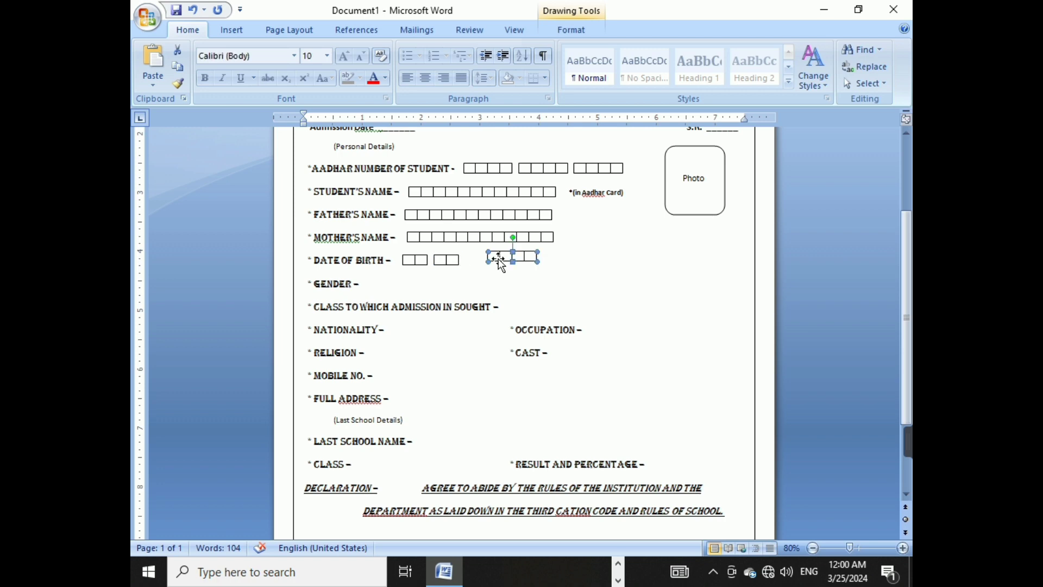
key("ctrl+Down")
key("ctrl+Down")
key("ctrl+Down")
key("ctrl+Down")
key("ctrl+Down")
key("ctrl+Down")
key("ctrl+Down")
key("ctrl+Left")
key("ctrl+Left")
key("ctrl+Left")
key("ctrl+Left")
key("ctrl+Left")
key("ctrl+Left")
key("ctrl+Left")
key("ctrl+Left")
key("ctrl+Left")
key("ctrl+Left")
key("ctrl+Left")
key("ctrl+Left")
key("ctrl+Left")
key("ctrl+Left")
key("ctrl+Left")
key("ctrl+Left")
key("ctrl+Left")
key("ctrl+Left")
key("ctrl+Left")
key("ctrl+Left")
key("ctrl+Up")
key("ctrl+Left")
key("ctrl+Left")
key("ctrl+Left")
key("ctrl+Up")
left_click(525, 284)
left_click(506, 262)
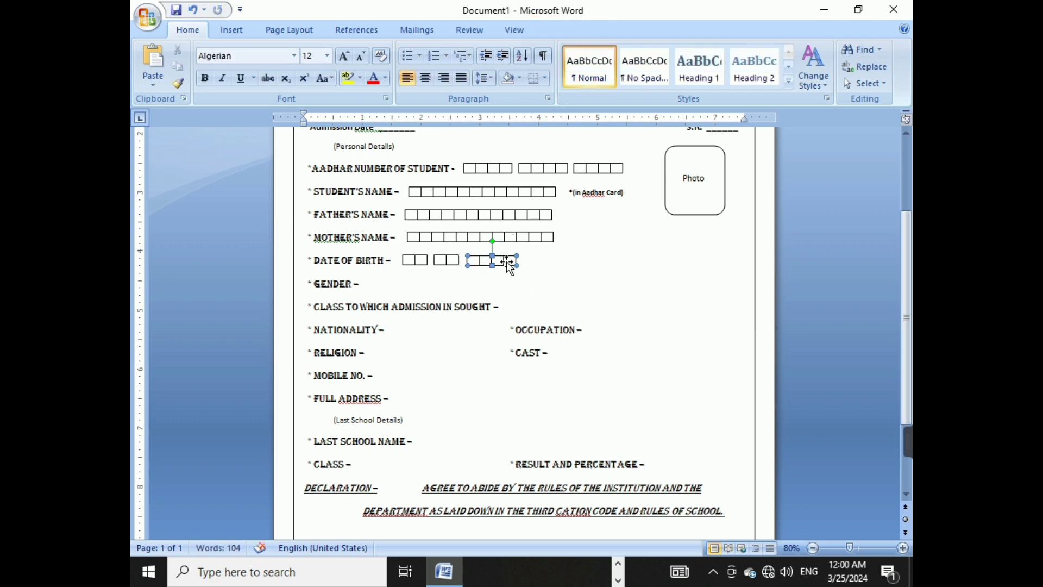
left_click(532, 286)
Copy the Aadhar card note to after the date of birth boxes and capitalise both notes as "*(In Aadhar Card)".
left_click_drag(606, 204, 584, 202)
key("ctrl+c")
right_click(584, 203)
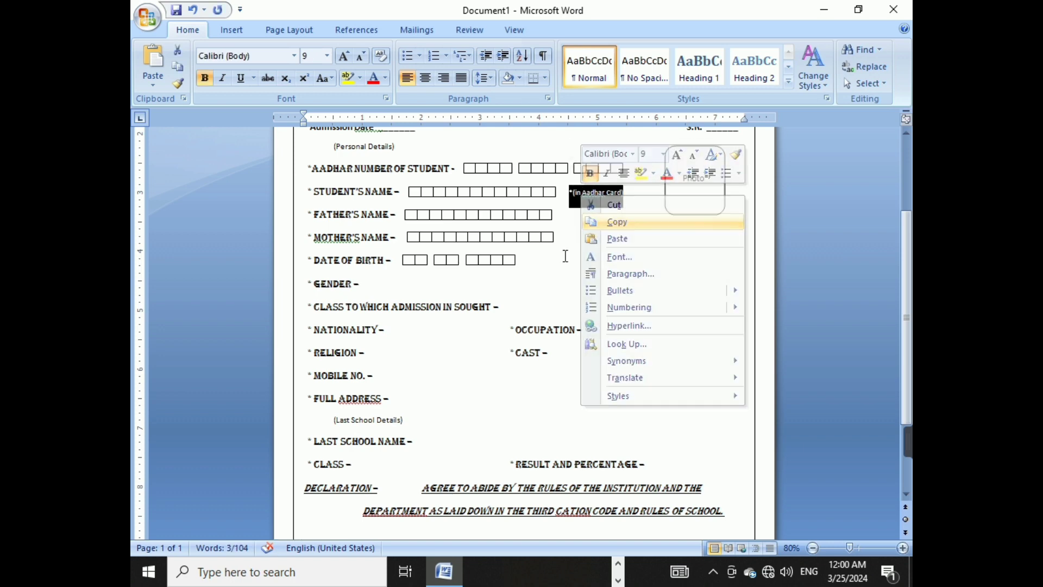
left_click(564, 256)
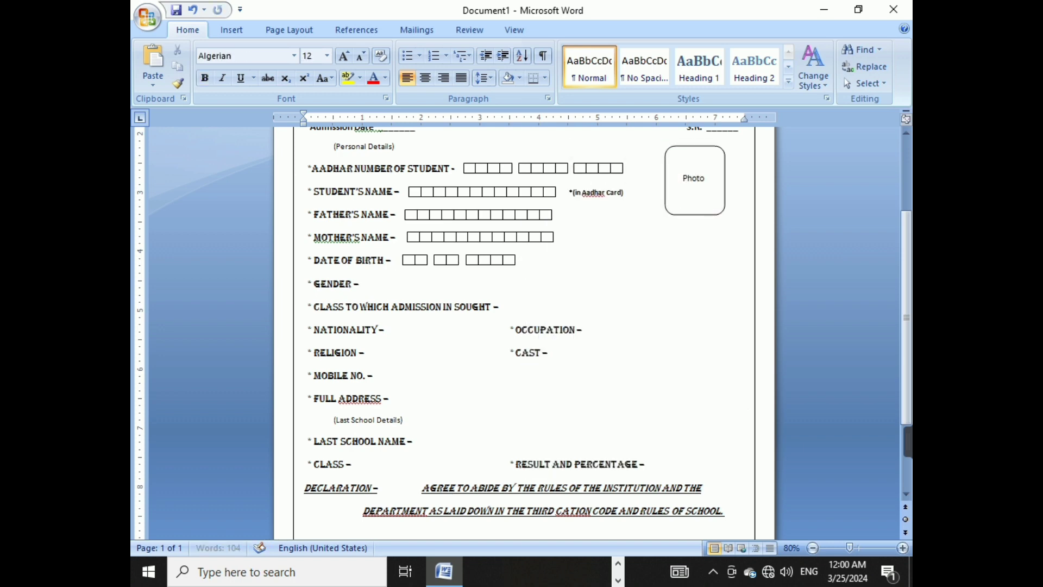
right_click(540, 262)
left_click(565, 289)
left_click(540, 260)
left_click(569, 285)
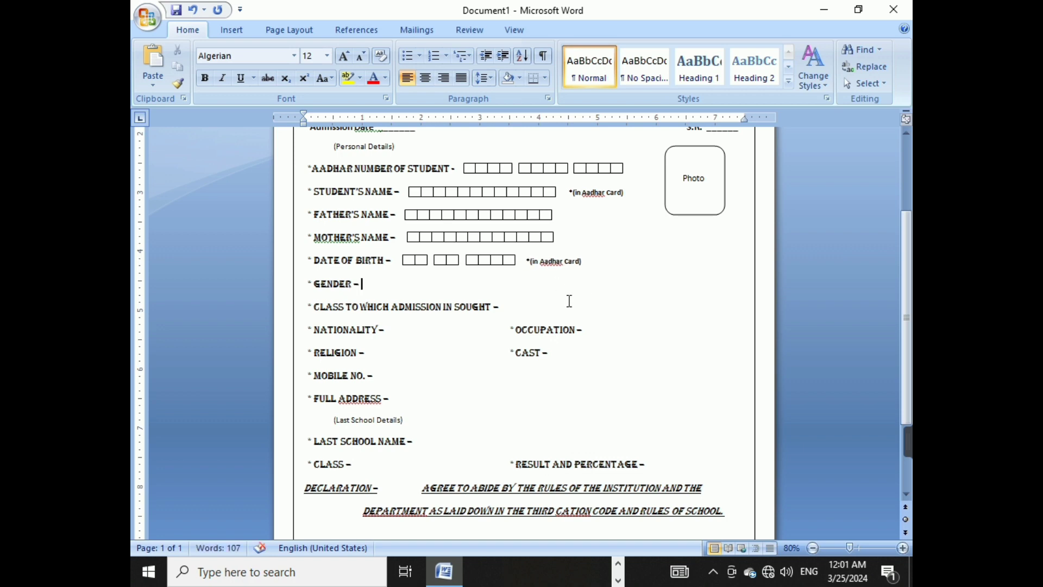
left_click(533, 261)
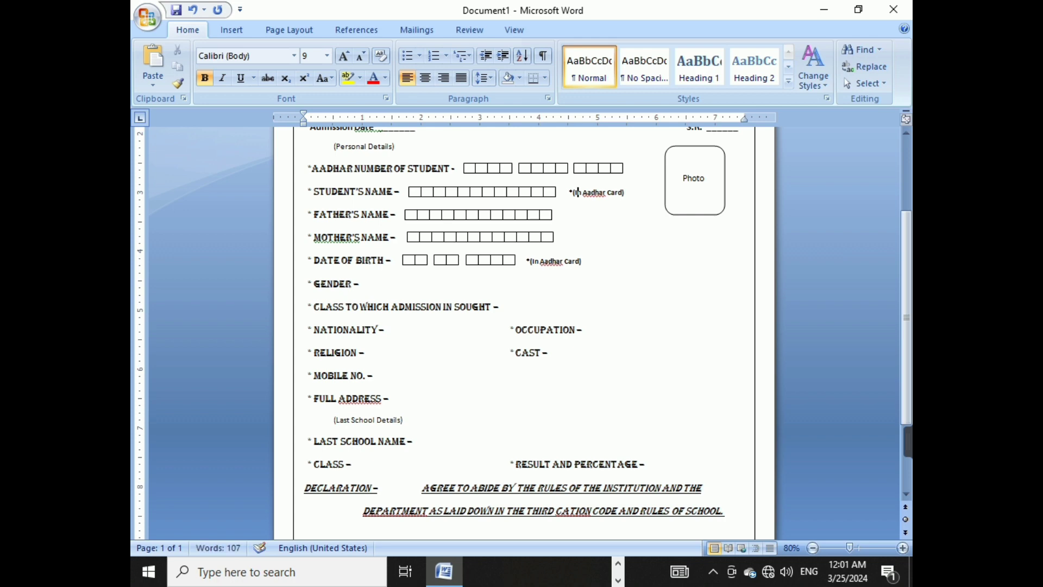
left_click(676, 298)
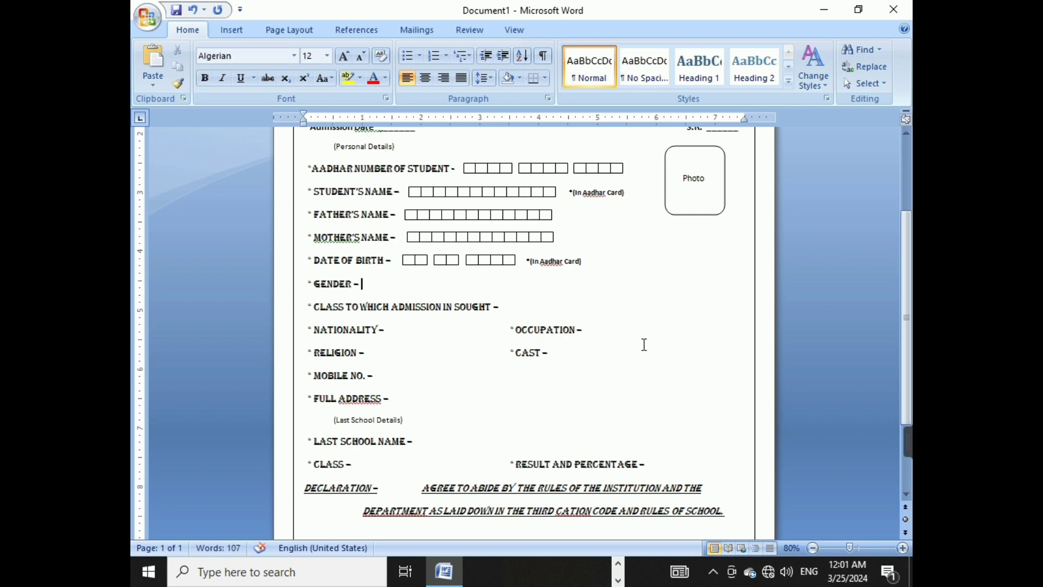
Add the option "MALE" one tab stop after "GENDER –".
key("Tab")
type("MALE")
left_click(232, 30)
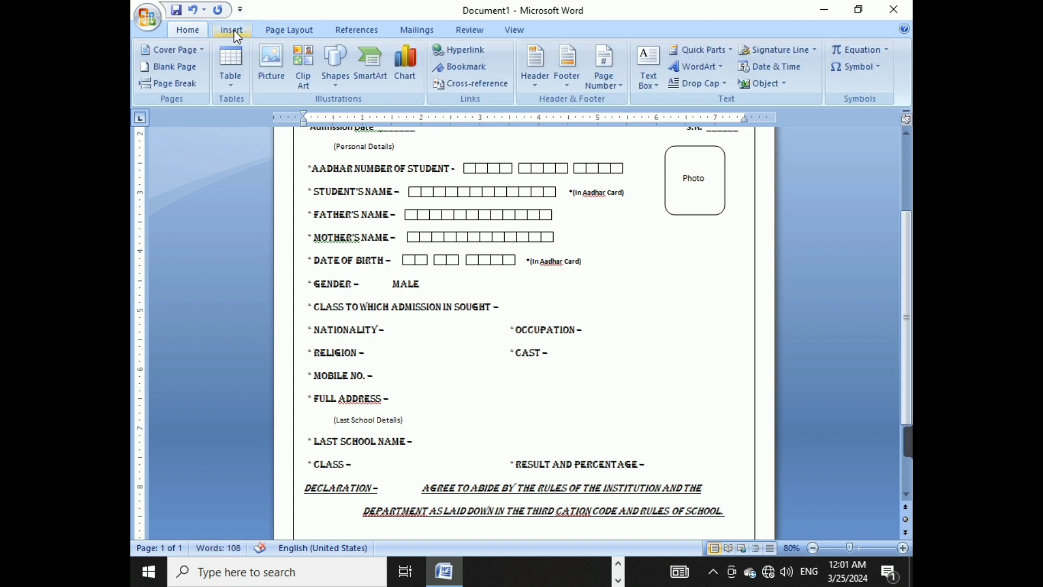
left_click(335, 65)
left_click(464, 312)
left_click_drag(434, 280, 456, 295)
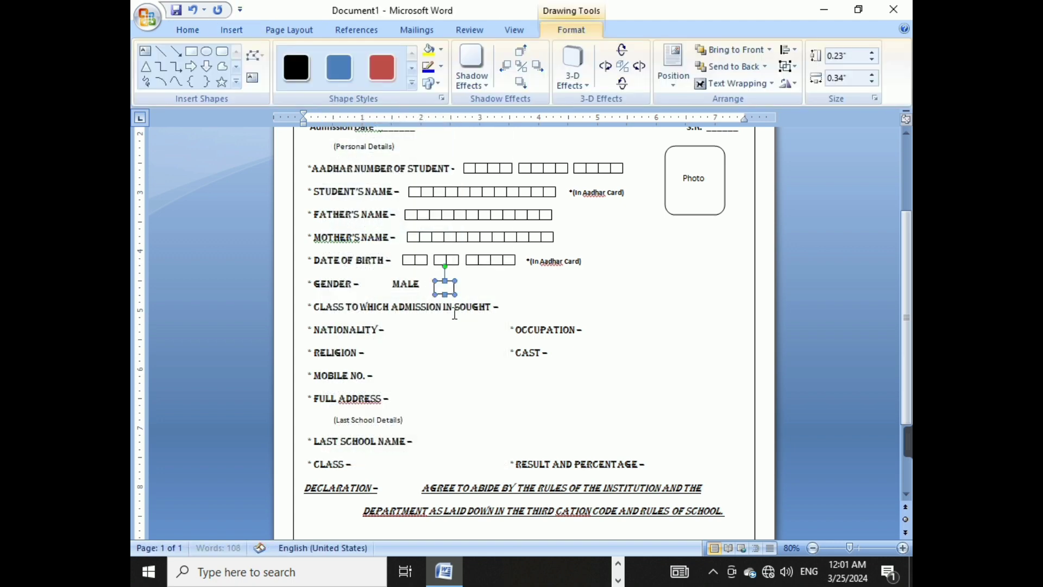
left_click(516, 308)
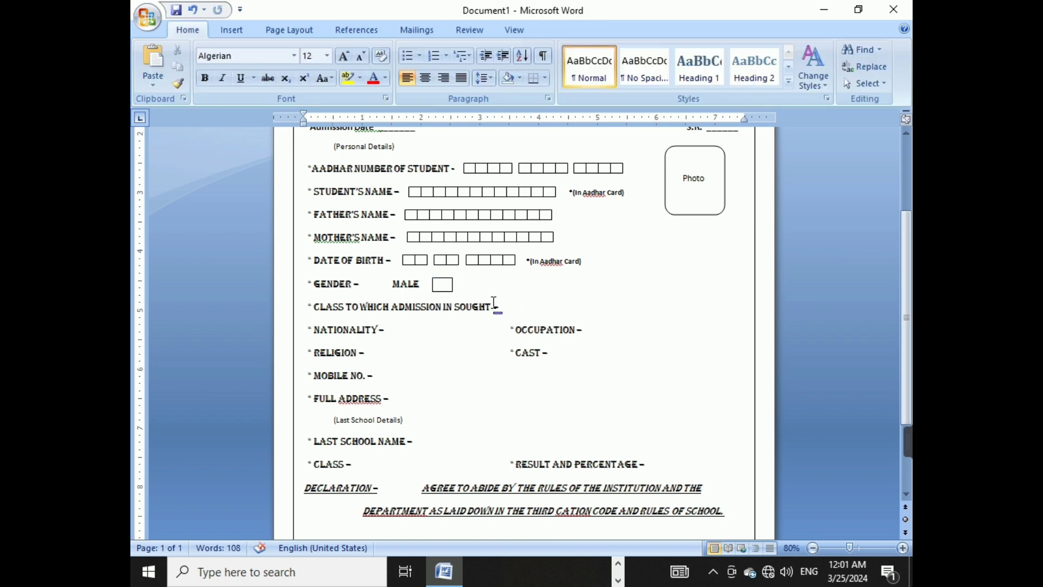
left_click(452, 292)
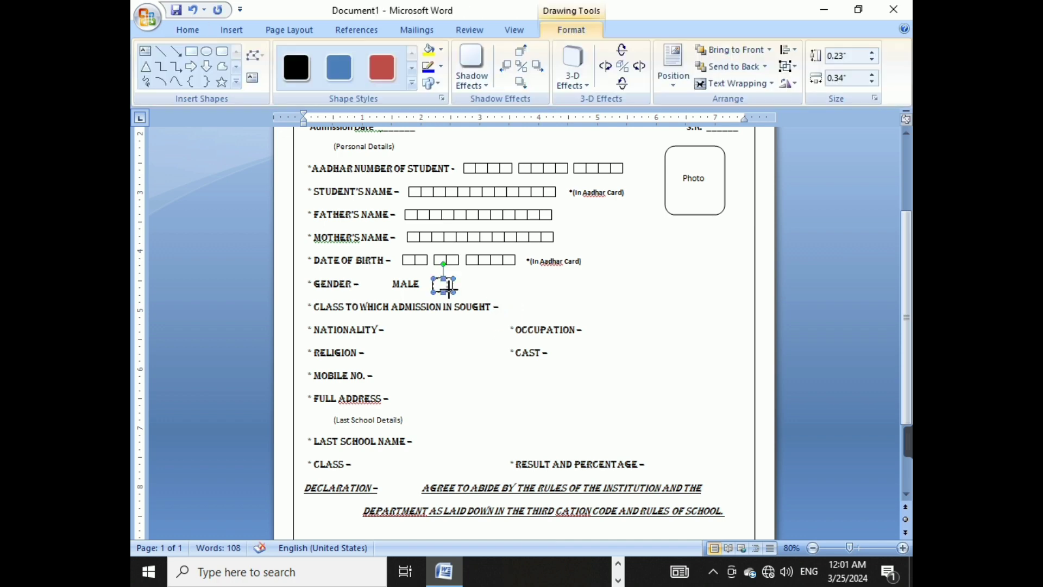
left_click(464, 295)
left_click_drag(449, 290, 451, 289)
left_click(441, 291)
left_click(459, 294)
left_click(446, 291)
left_click(455, 295)
Draw a rectangle about 0.21" wide and 0.17" high just after "MALE" and align it with the text.
left_click(231, 29)
left_click(335, 65)
left_click(367, 120)
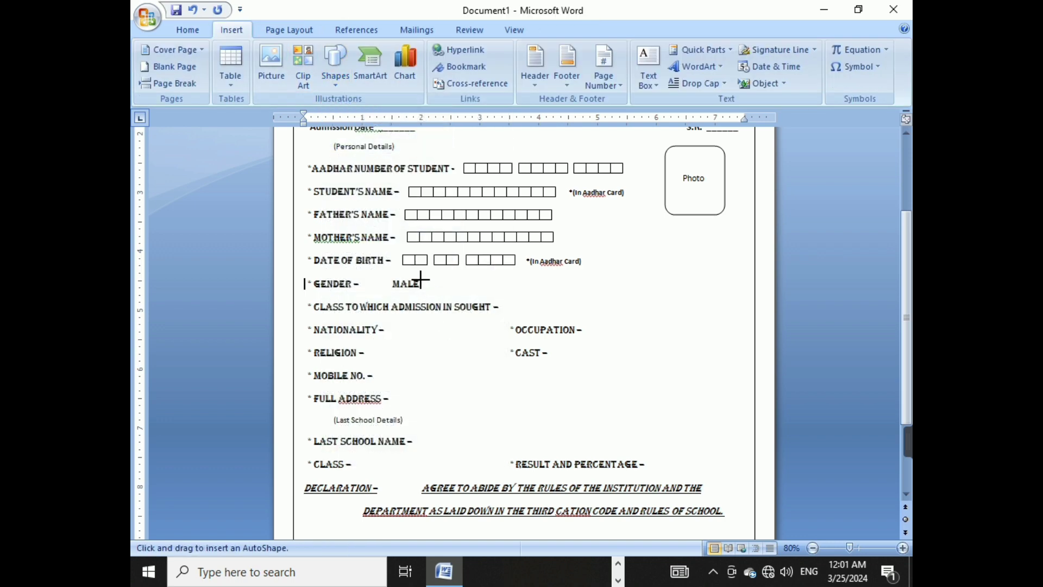
left_click_drag(430, 281, 443, 296)
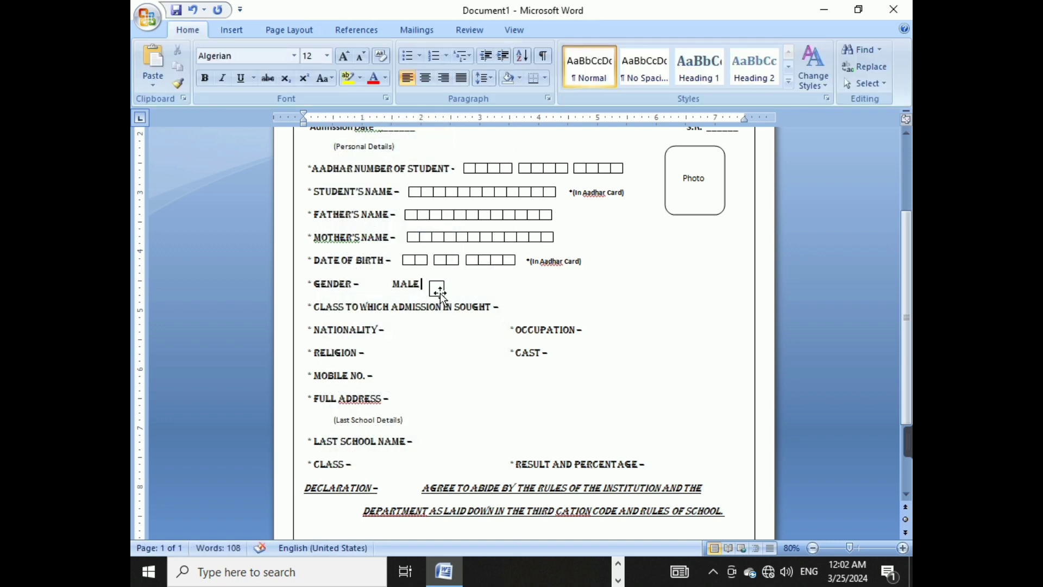
left_click(440, 293)
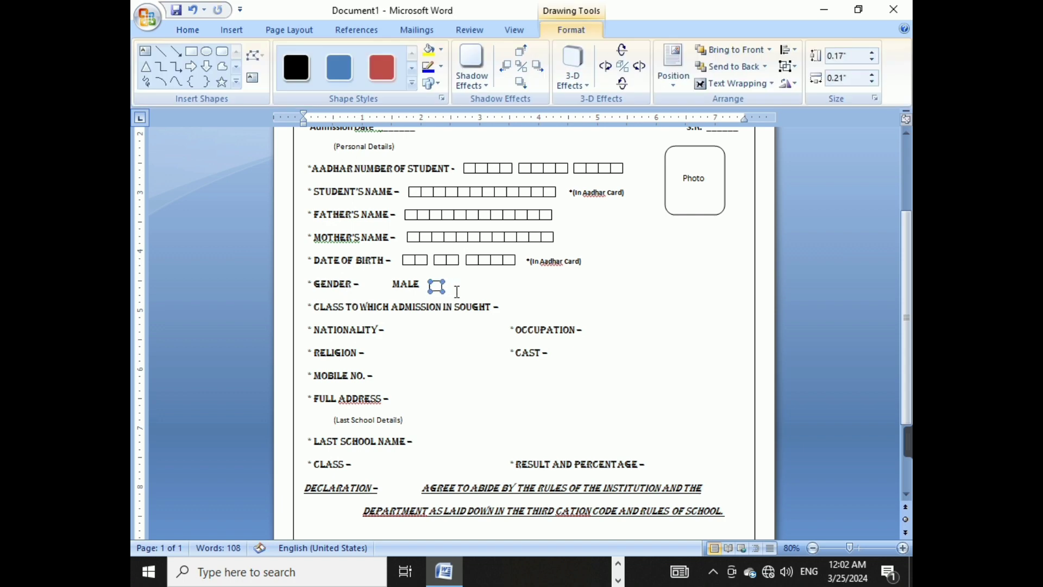
left_click_drag(444, 294, 440, 290)
left_click(531, 314)
Add the option "FEMALE" further along the gender line and copy the male tick box to just after it.
left_click(478, 284)
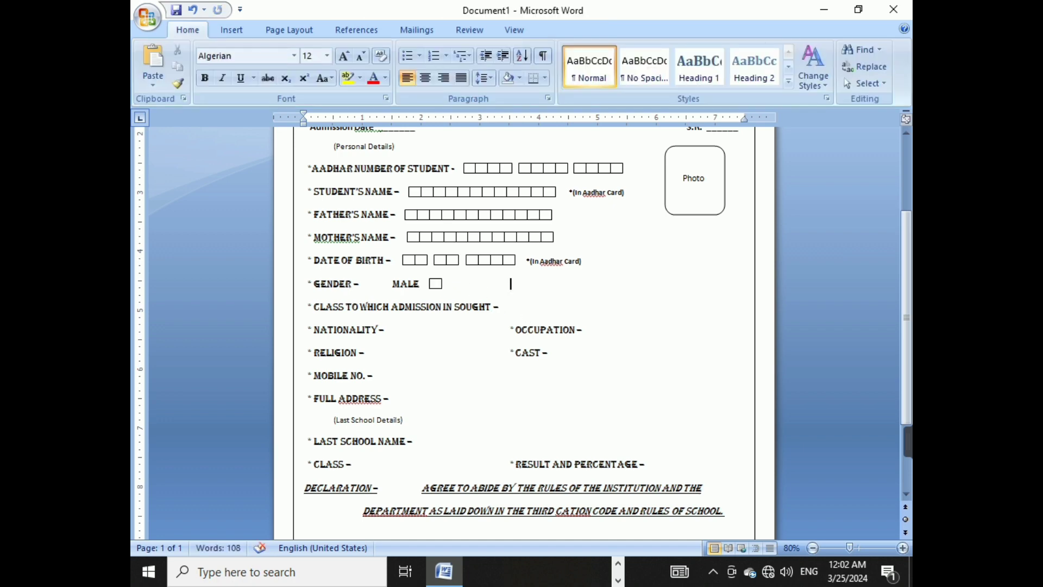
type("FEMALE")
left_click(440, 290)
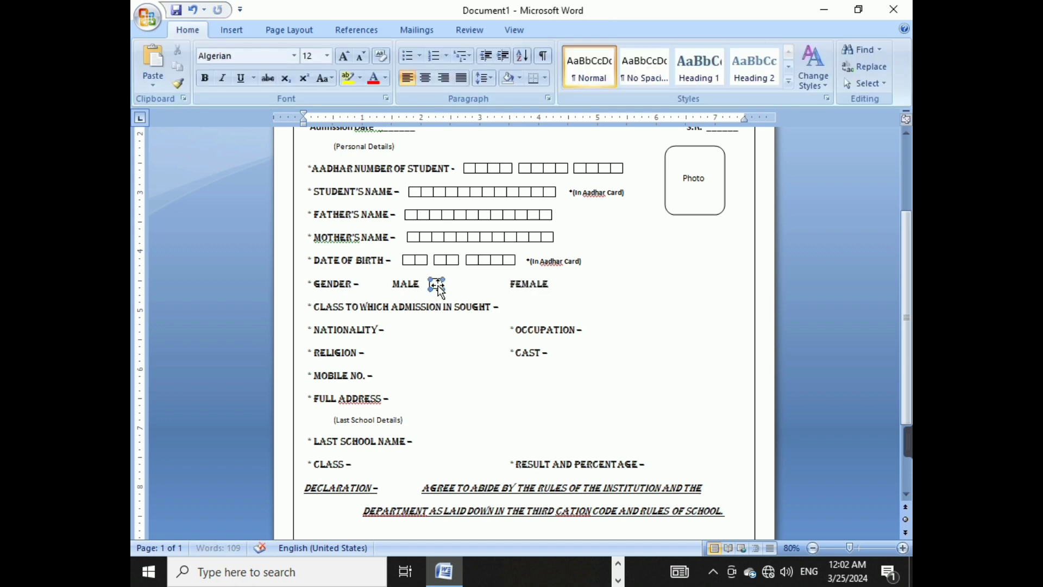
left_click_drag(438, 285, 568, 283)
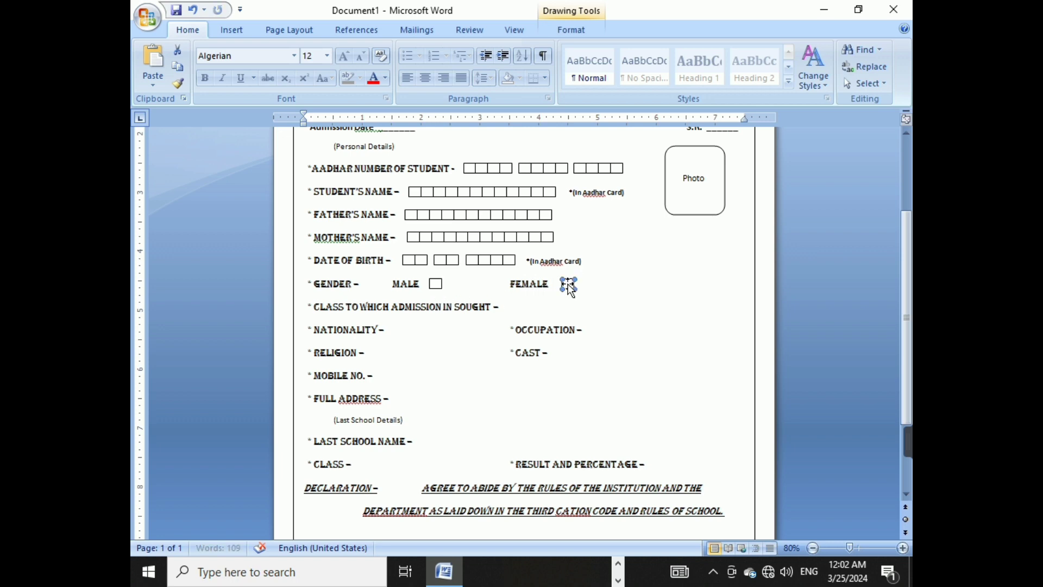
left_click(570, 307)
scroll(590, 311, "up", 4)
scroll(590, 311, "down", 5)
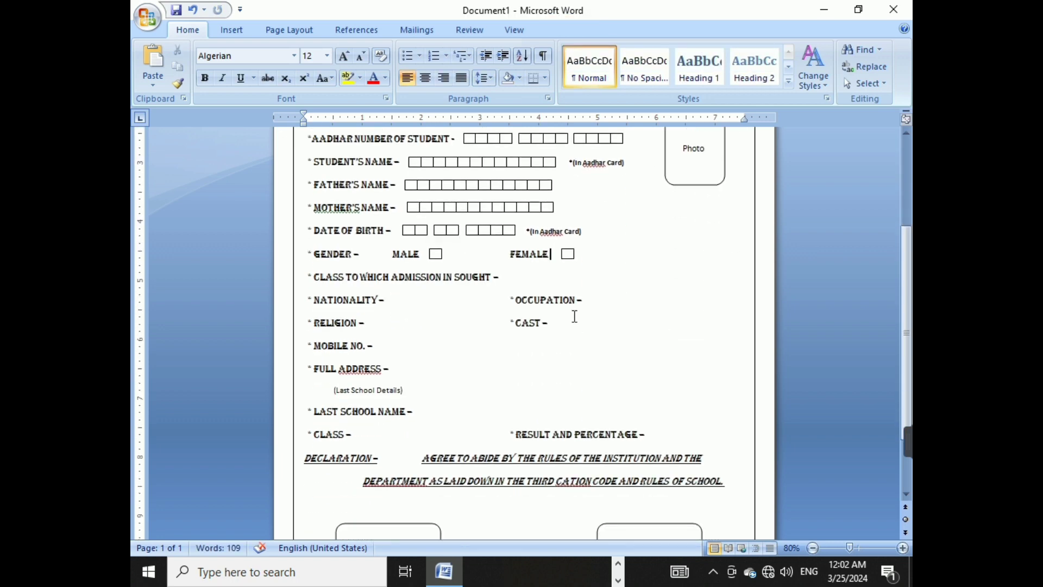
Add a nine-underscore blank after "CLASS TO WHICH ADMISSION IN SOUGHT –".
left_click(520, 277)
key("Tab")
type("_________")
Add an underscore blank after "NATIONALITY –" while keeping "OCCUPATION" aligned above "CAST".
left_click(424, 304)
key("BackSpace")
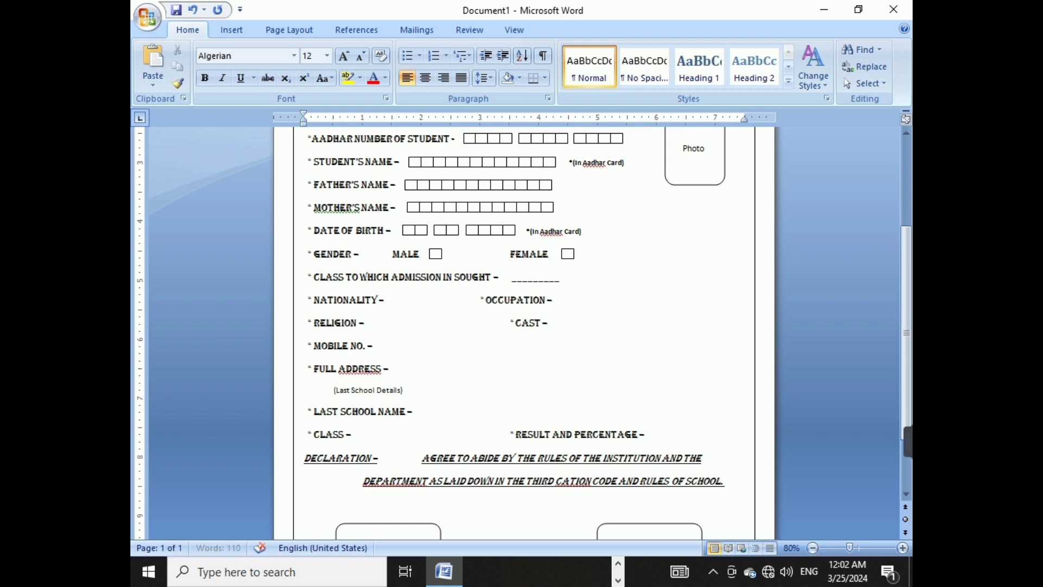
key("Tab")
key("BackSpace")
type("___________")
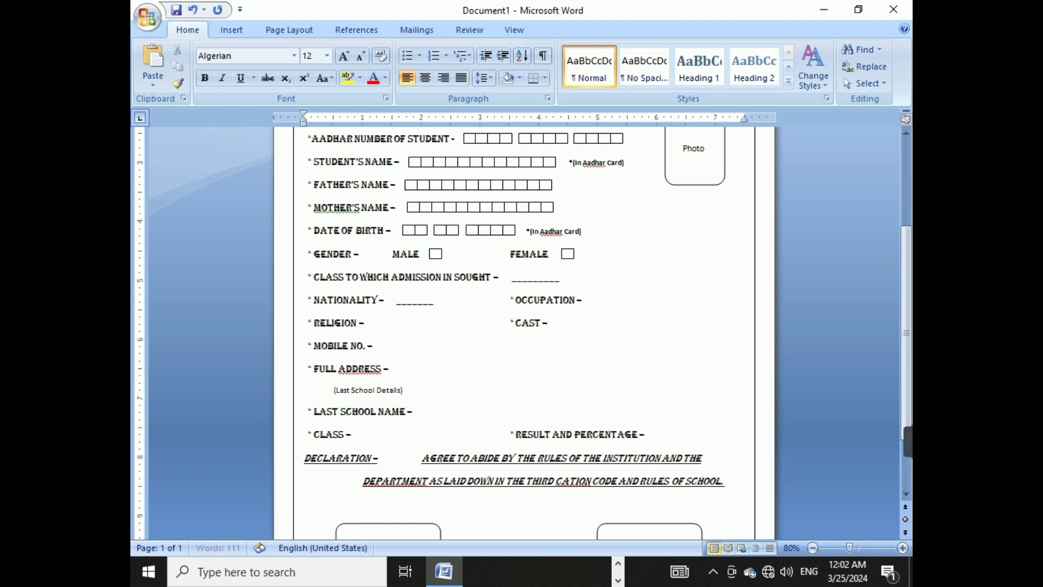
type("_")
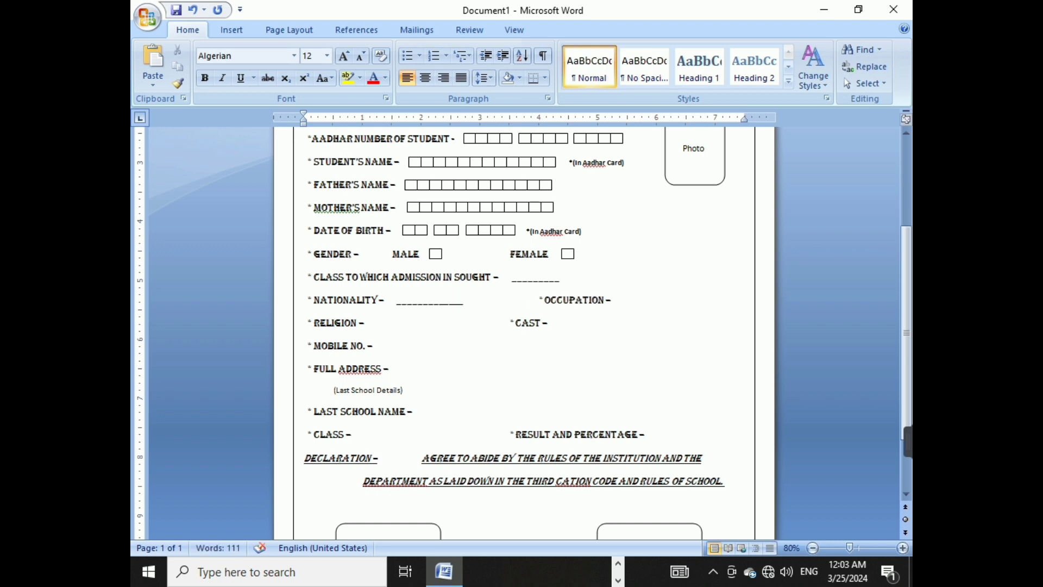
key("BackSpace")
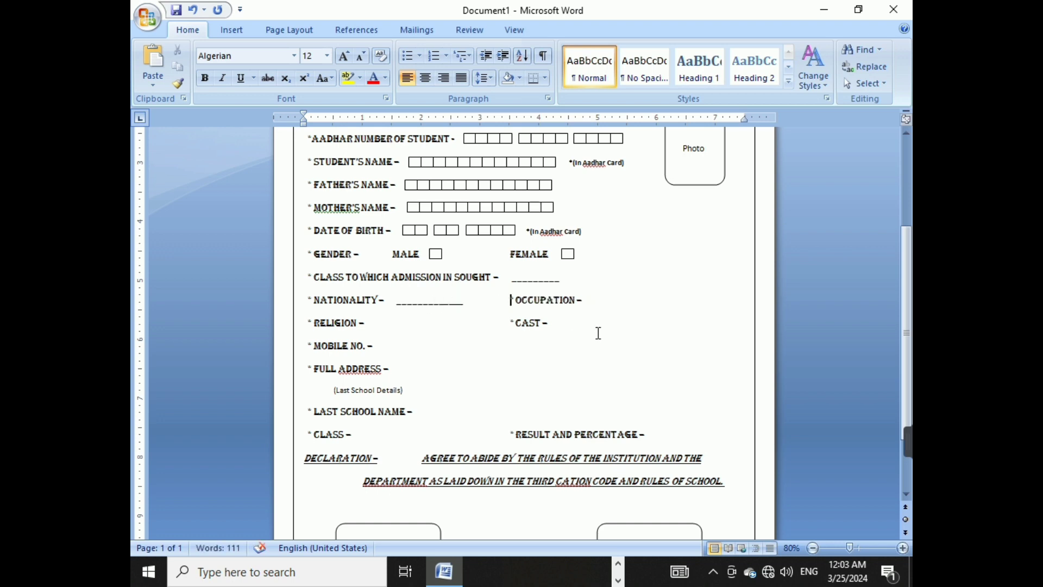
Add an underscore blank one tab stop after "OCCUPATION –", about as long as the nationality blank.
key("Tab")
type("________")
type("______")
Add an underscore blank after "RELIGION –" and bring "CAST" back into line under "OCCUPATION".
left_click(392, 323)
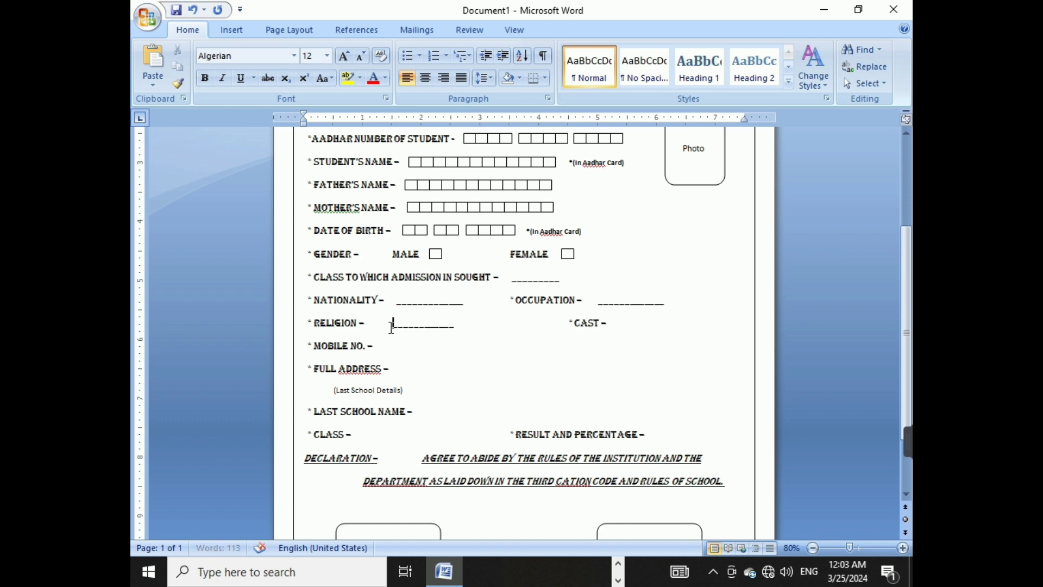
key("BackSpace")
key("Tab")
key("BackSpace")
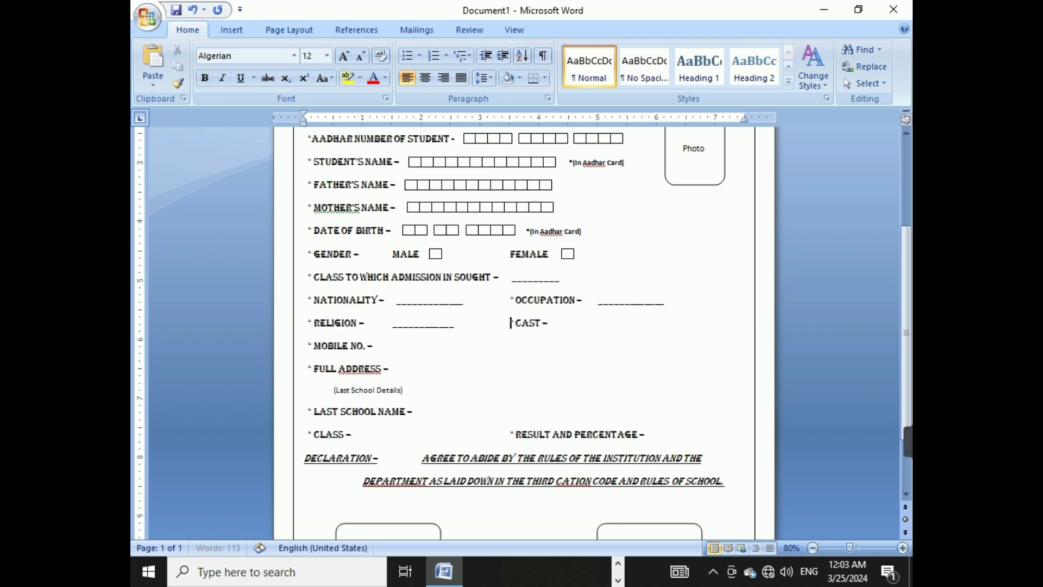
Add an underscore blank one tab stop after "CAST –", about as long as the occupation blank.
left_click(571, 321)
key("Tab")
type("____________")
left_click(598, 321)
key("BackSpace")
Copy the twelve-box row from the father's name line to just after "MOBILE NO. –".
scroll(575, 357, "down", 1)
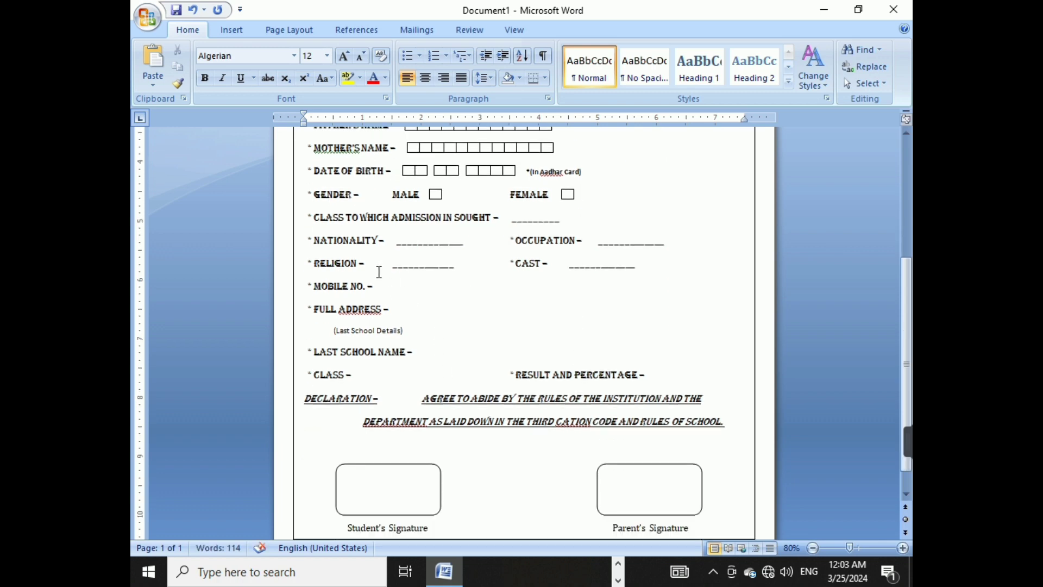
scroll(391, 288, "up", 2)
left_click(474, 251)
scroll(474, 251, "down", 1)
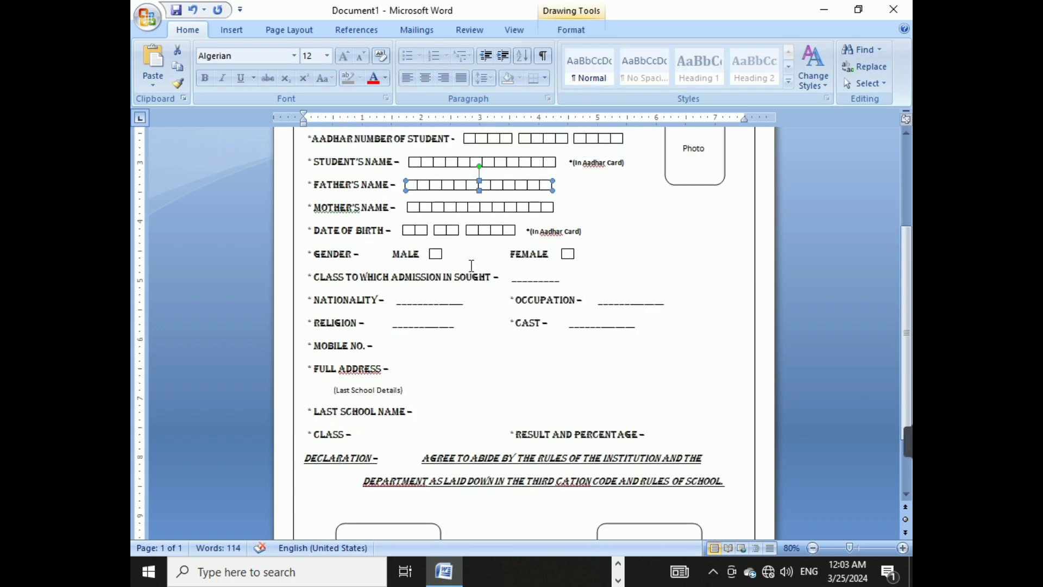
right_click(494, 187)
key("Escape")
left_click_drag(497, 185, 480, 347)
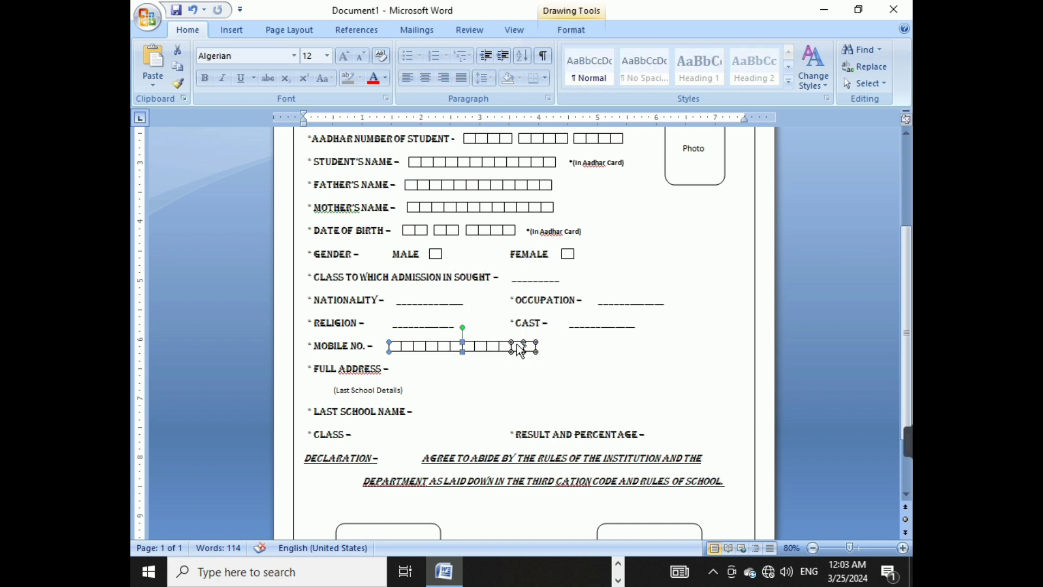
Try to delete the end boxes from within the grouped mobile number row.
left_click(517, 346)
left_click(536, 352)
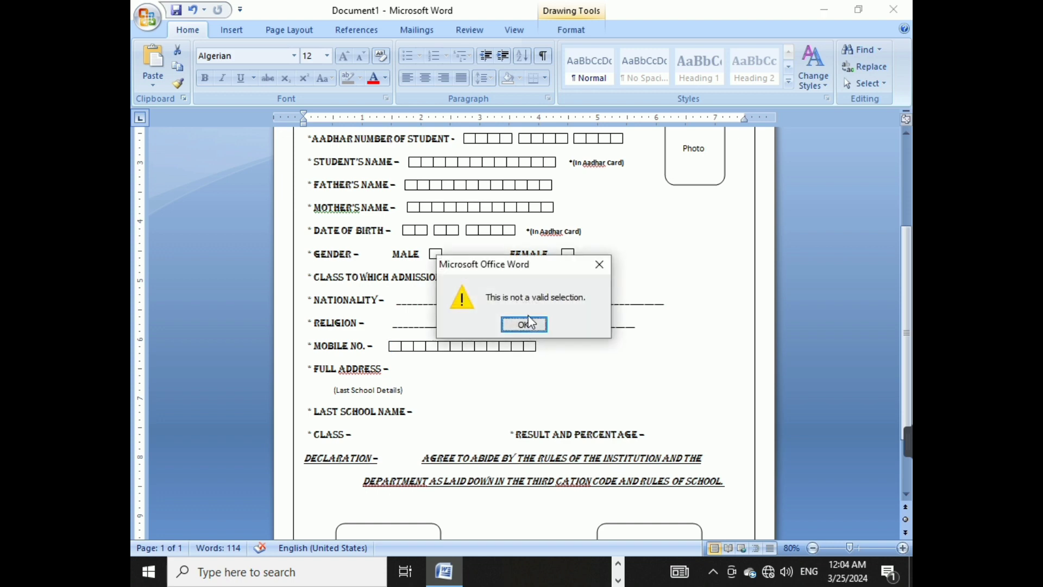
left_click(523, 326)
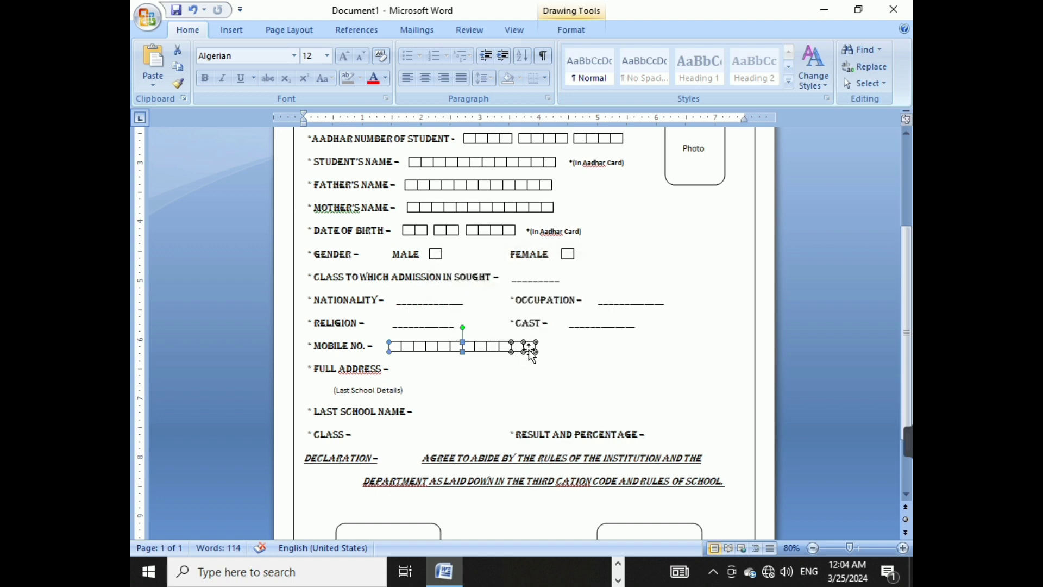
key("Delete")
key("ctrl+z")
Ungroup the mobile number row and delete its last four boxes.
right_click(534, 352)
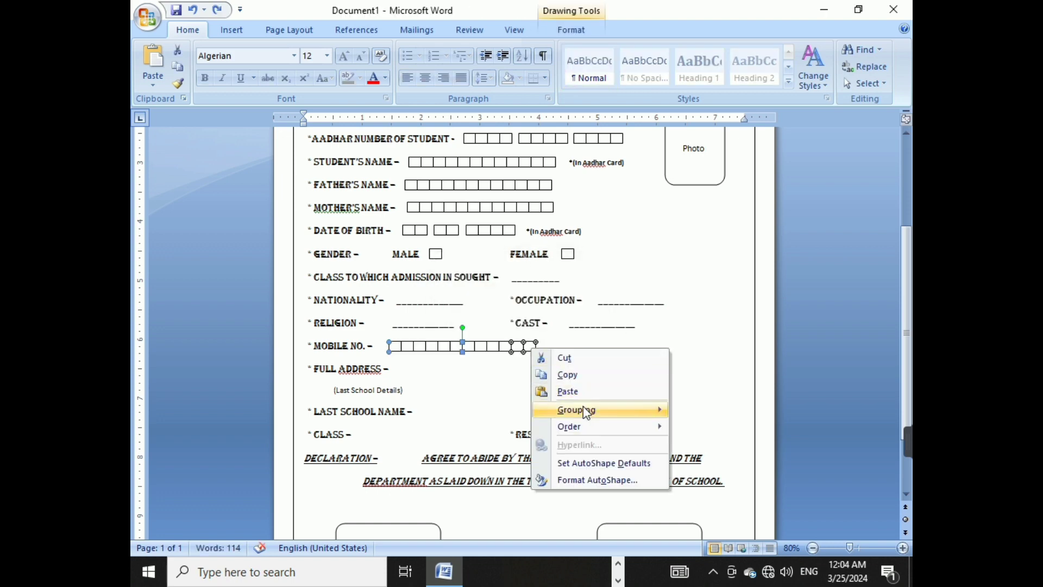
mouse_move(589, 410)
left_click(708, 428)
left_click(513, 352)
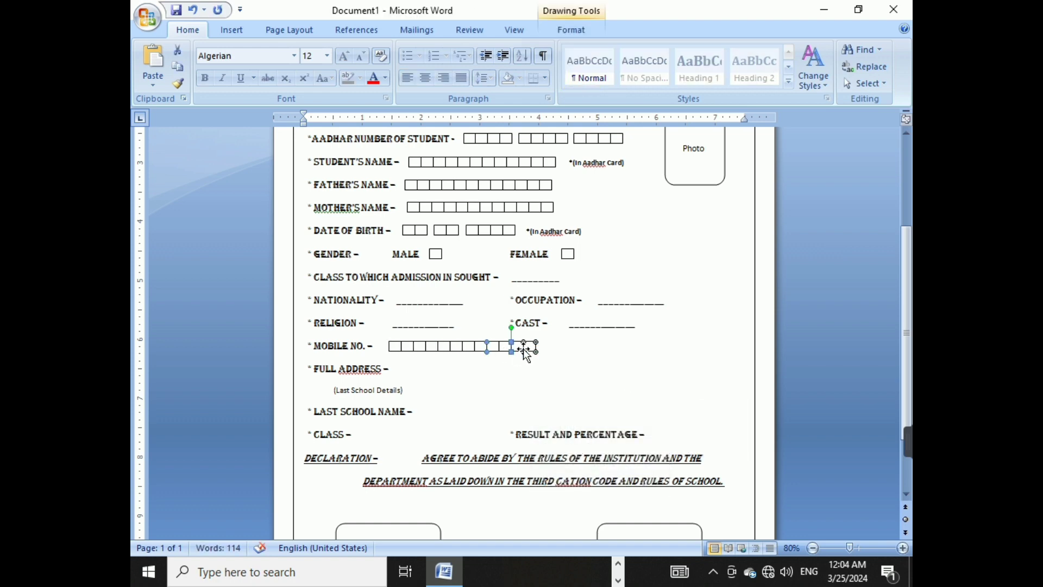
double_click(531, 350)
key("Delete")
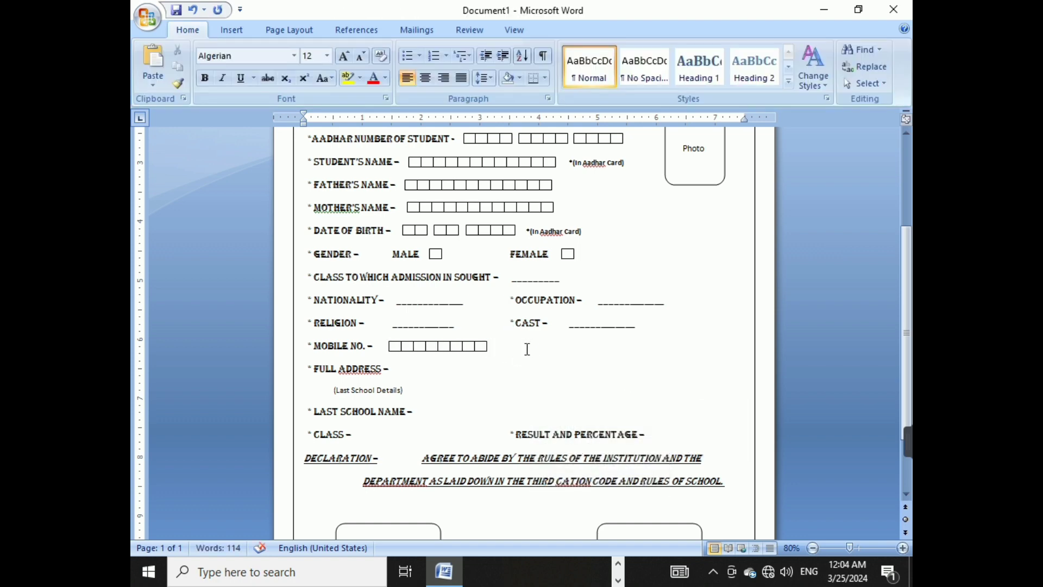
Copy the first two-box pair of the date of birth onto the end of the mobile number row, making ten boxes.
double_click(416, 231)
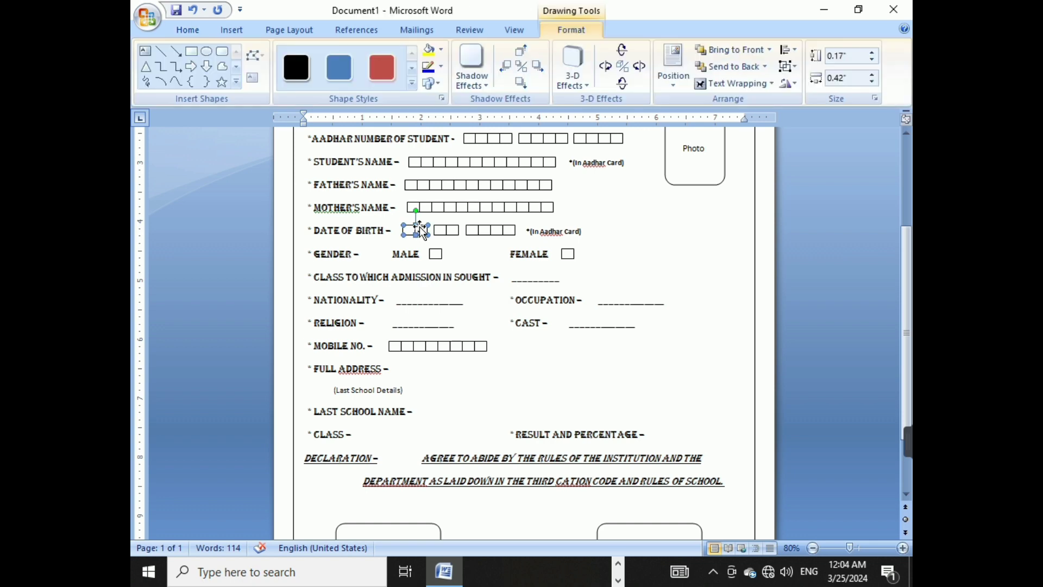
left_click_drag(427, 237, 507, 349)
left_click(515, 370)
double_click(502, 347)
key("Escape")
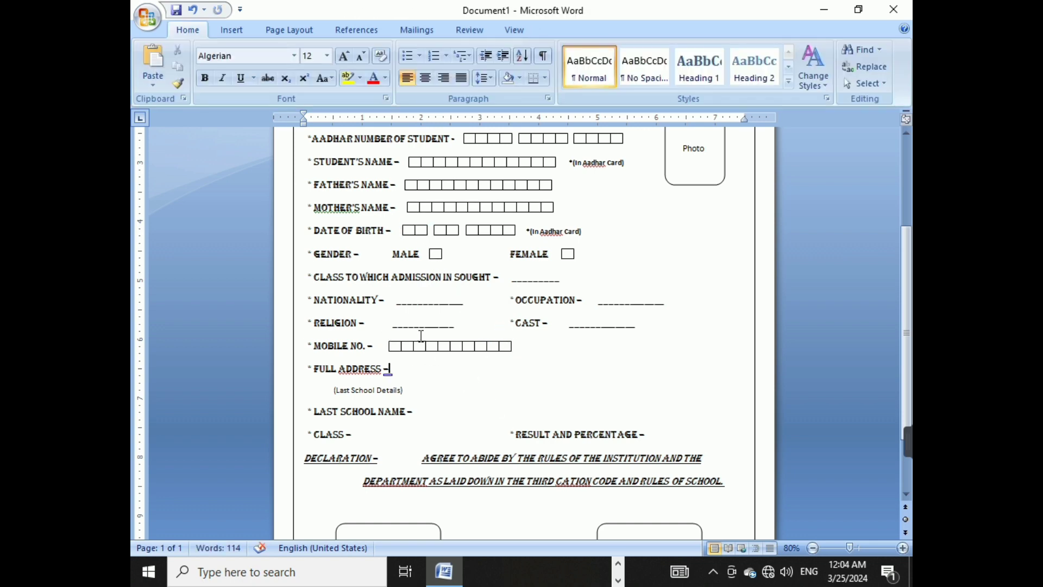
Group the three box sets of the mobile number row into one ten-box object.
left_click(407, 342)
left_click(451, 351, "shift")
left_click(497, 352, "shift")
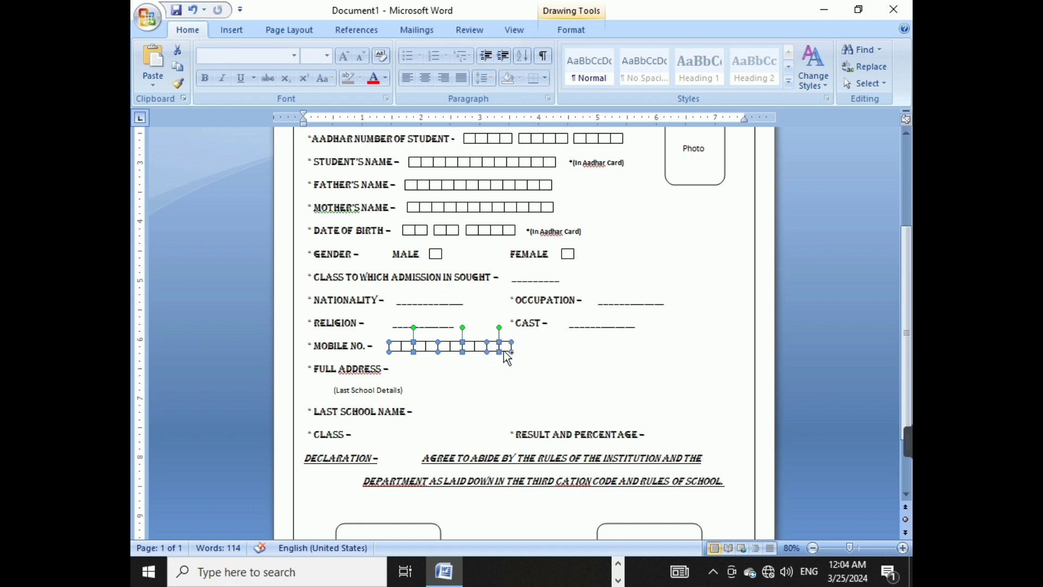
right_click(508, 348)
mouse_move(535, 413)
left_click(659, 410)
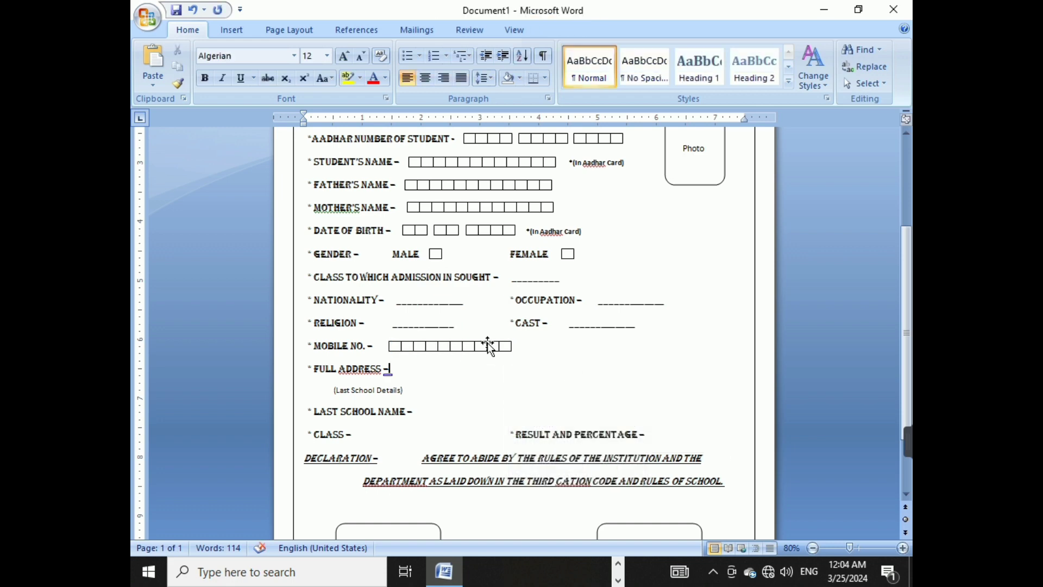
Copy the grouped ten-box row further along the mobile number line and separate the two rows with a comma.
key("Escape")
left_click(476, 349)
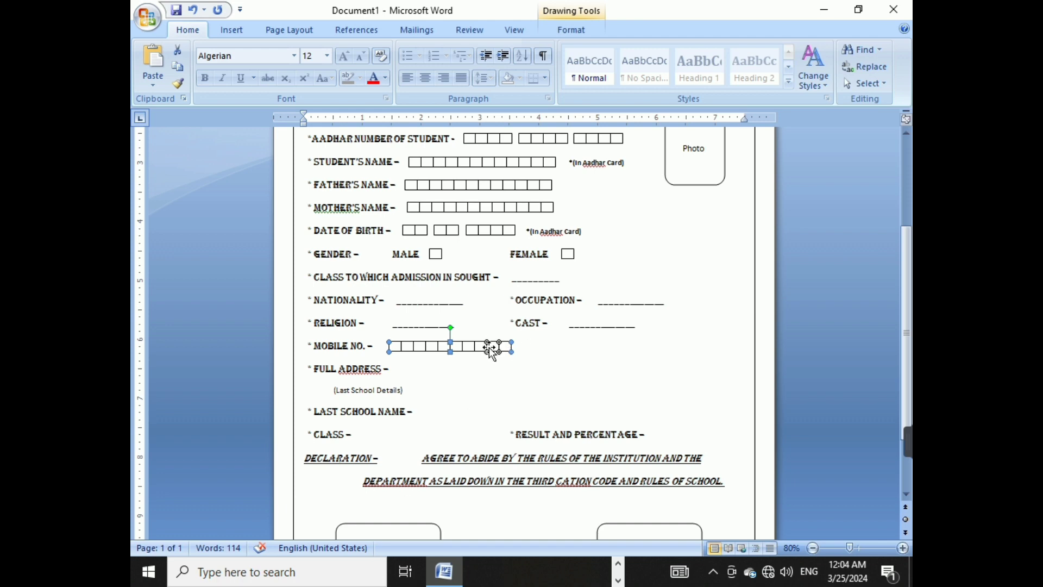
left_click(489, 361)
left_click(493, 347)
left_click_drag(497, 349, 642, 351)
left_click(642, 399)
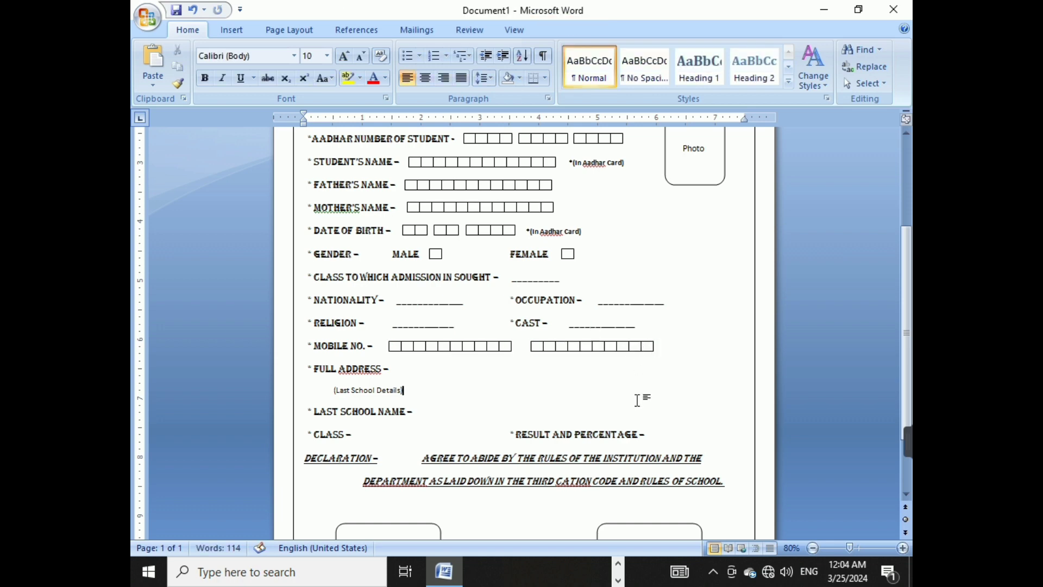
left_click(527, 348)
key("ctrl+z")
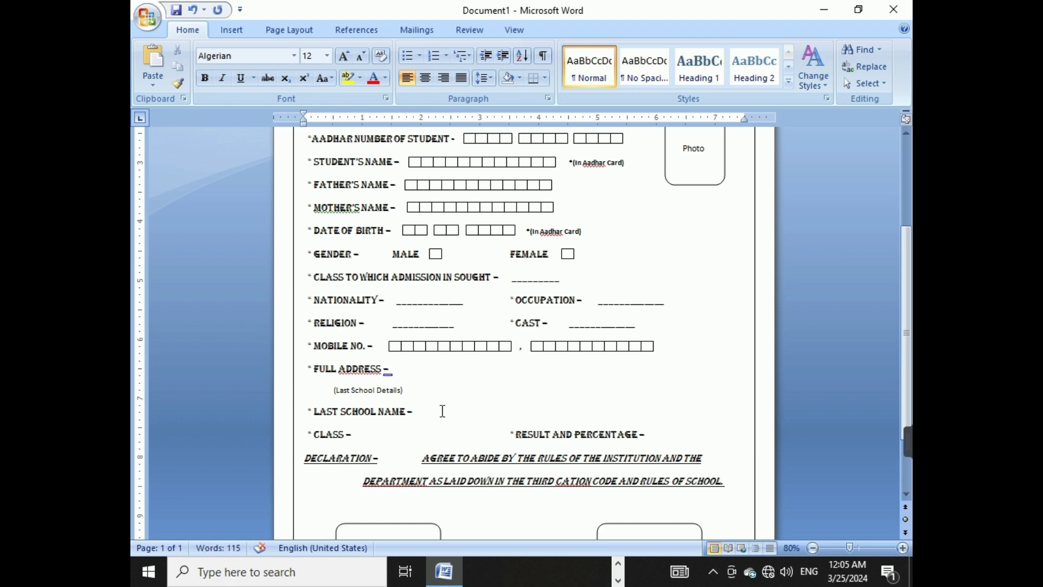
Add long underscore blanks after "FULL ADDRESS –" and "LAST SCHOOL NAME –", running most of the way across the form.
type("________________________________________________________")
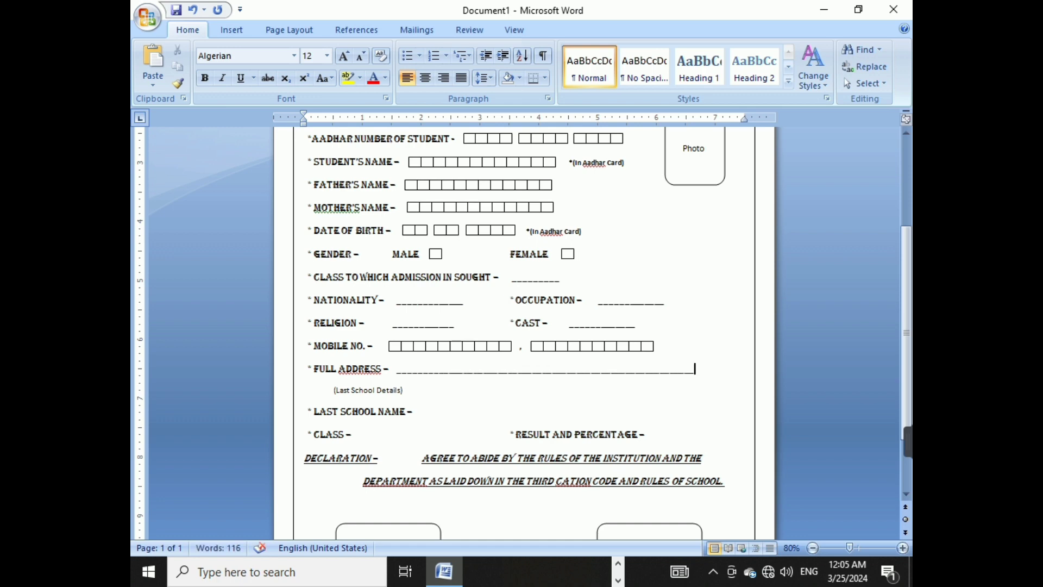
scroll(459, 391, "down", 2)
left_click(426, 355)
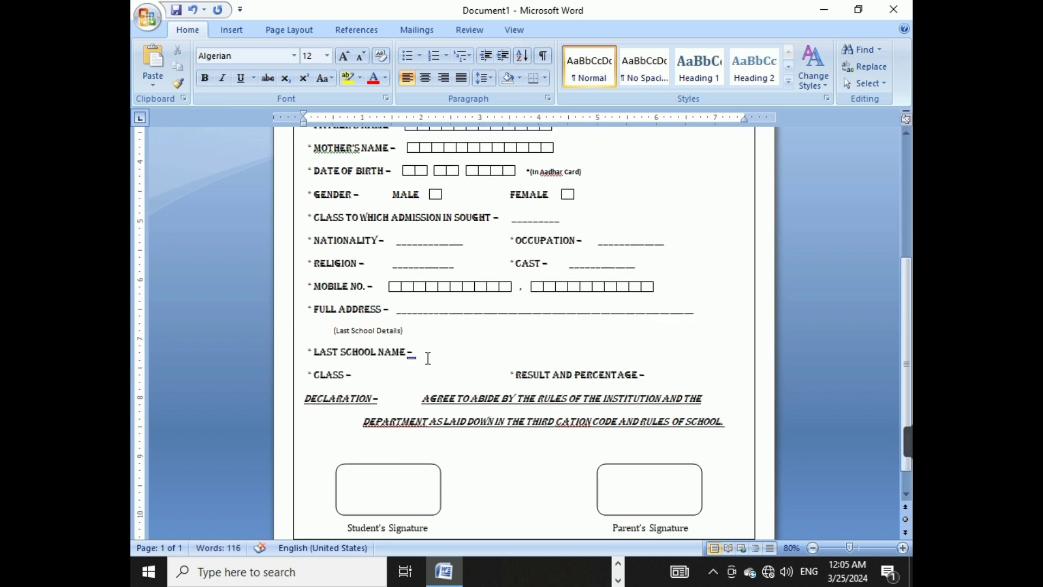
type("_________")
Add an underscore blank after the last school's "CLASS –" and realign "RESULT AND PERCENTAGE" under "CAST".
left_click(371, 376)
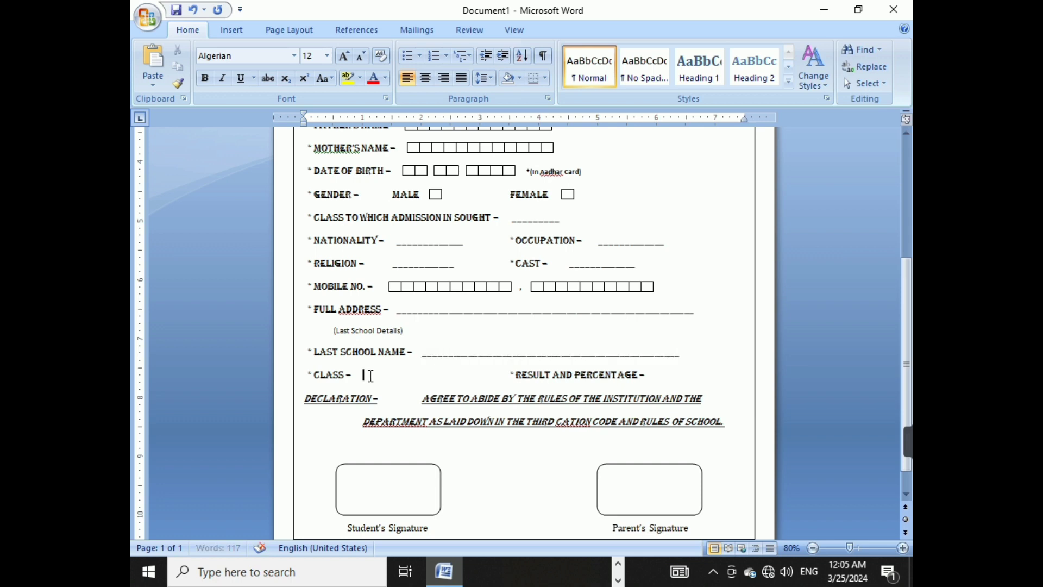
key("Tab")
type("_")
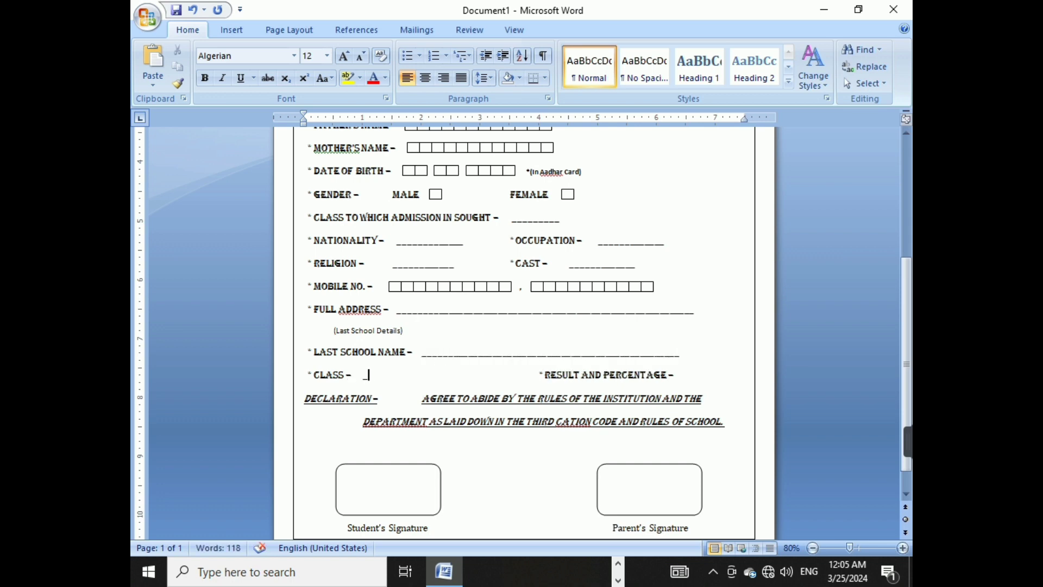
type("_____________")
left_click(587, 373)
key("BackSpace")
key("BackSpace")
key("BackSpace")
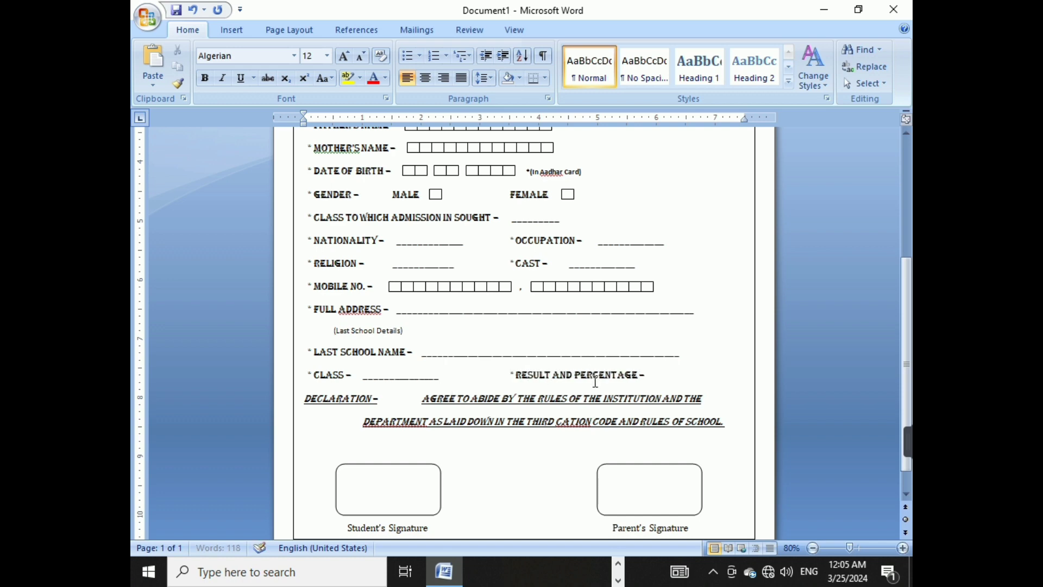
Add an underscore blank after "RESULT AND PERCENTAGE –", ending inside the page frame.
left_click(676, 382)
key("Tab")
type("________")
Review the layout of the whole admission form from the school heading down to the signature boxes.
scroll(666, 389, "up", 8)
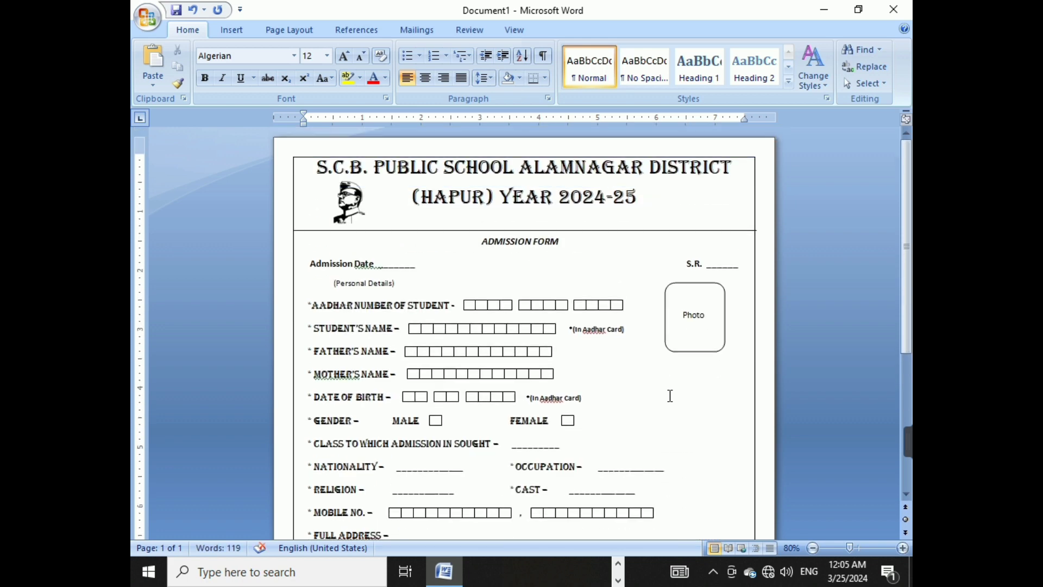
scroll(795, 472, "down", 5)
scroll(731, 446, "down", 4)
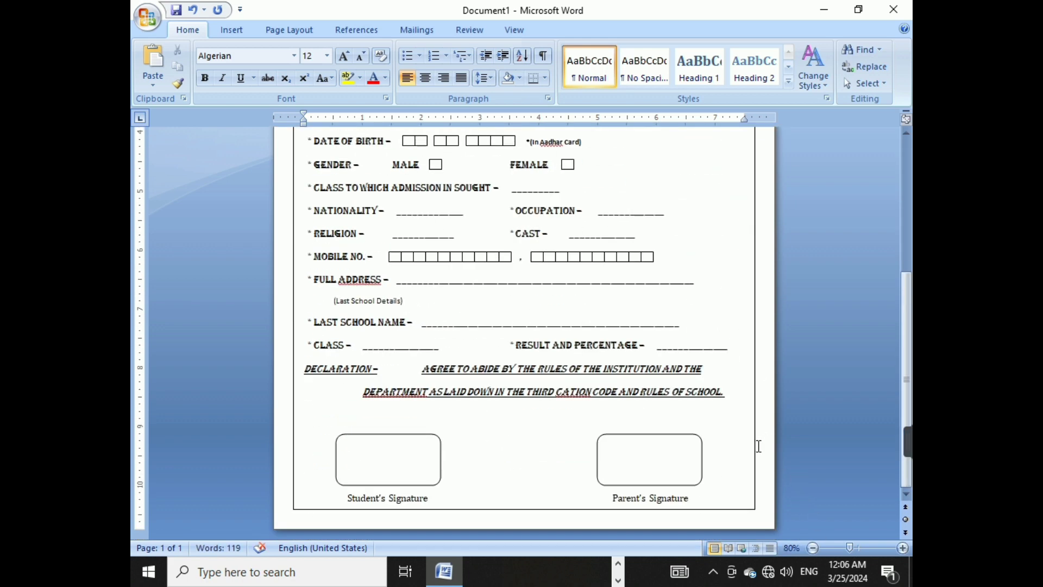
scroll(736, 440, "up", 8)
key("ctrl+a")
left_click(728, 445)
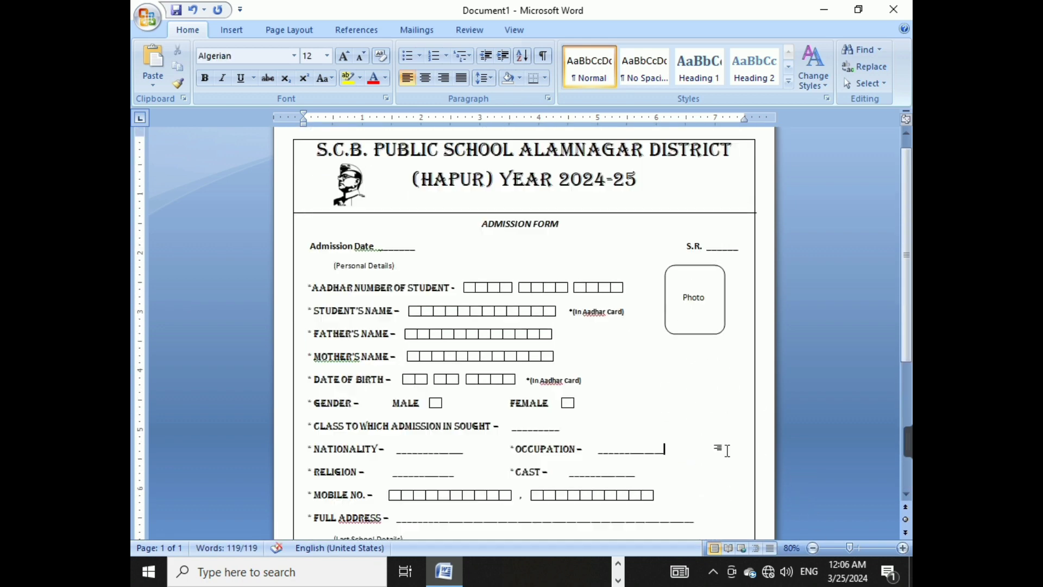
left_click(813, 548)
left_click(813, 548)
scroll(793, 481, "up", 1)
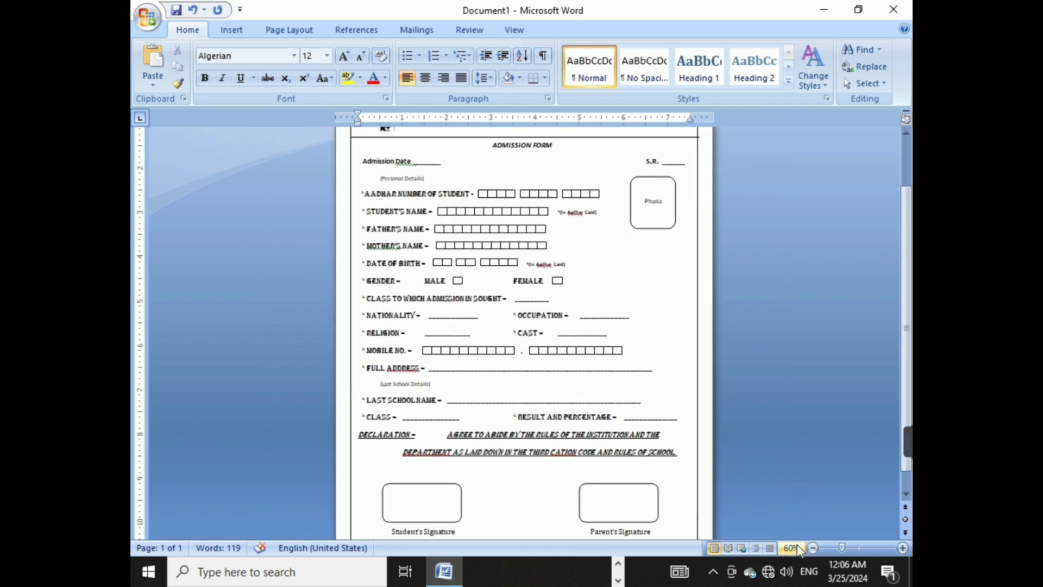
left_click(812, 547)
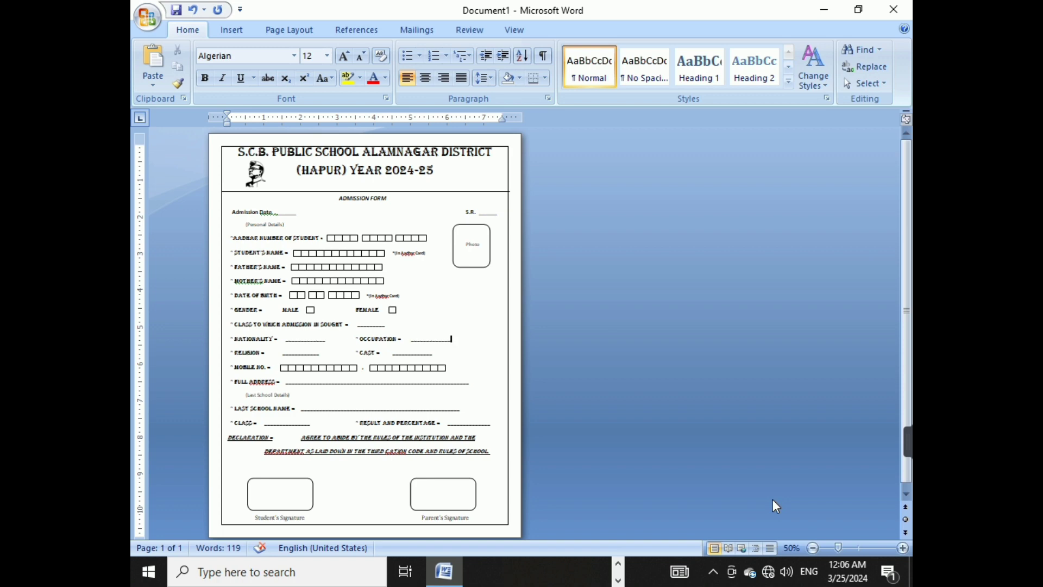
left_click(903, 547)
left_click(904, 547)
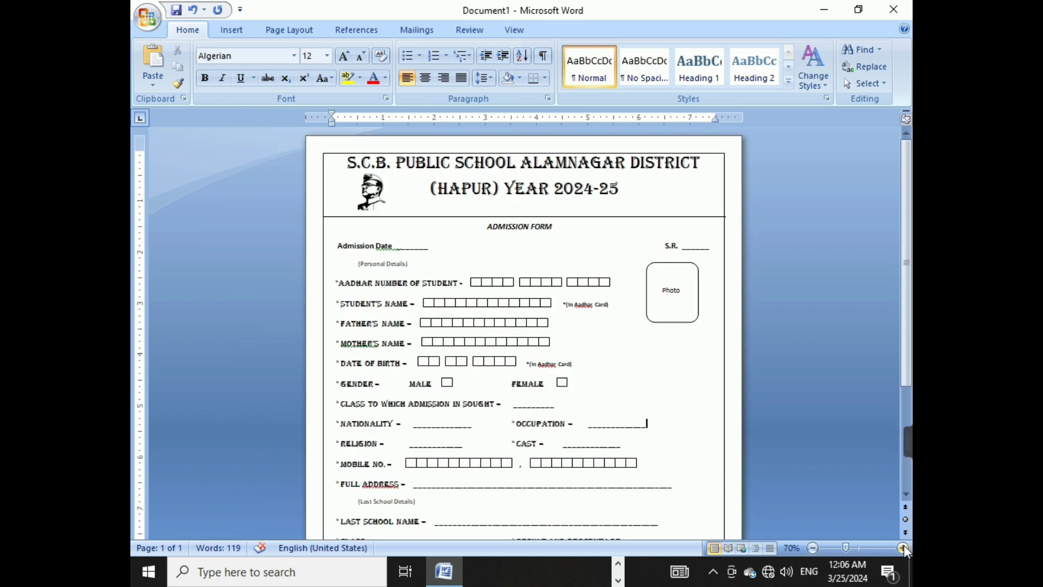